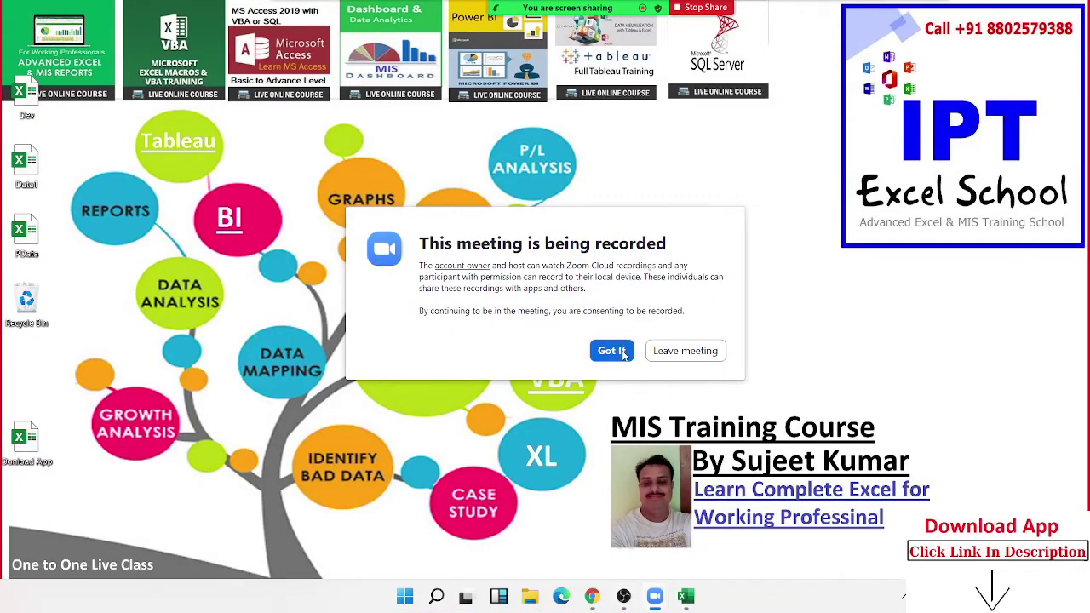
# - Dismiss Zoom's recording notice and bring the blank Book1 workbook to the front
pyautogui.click(624, 354)
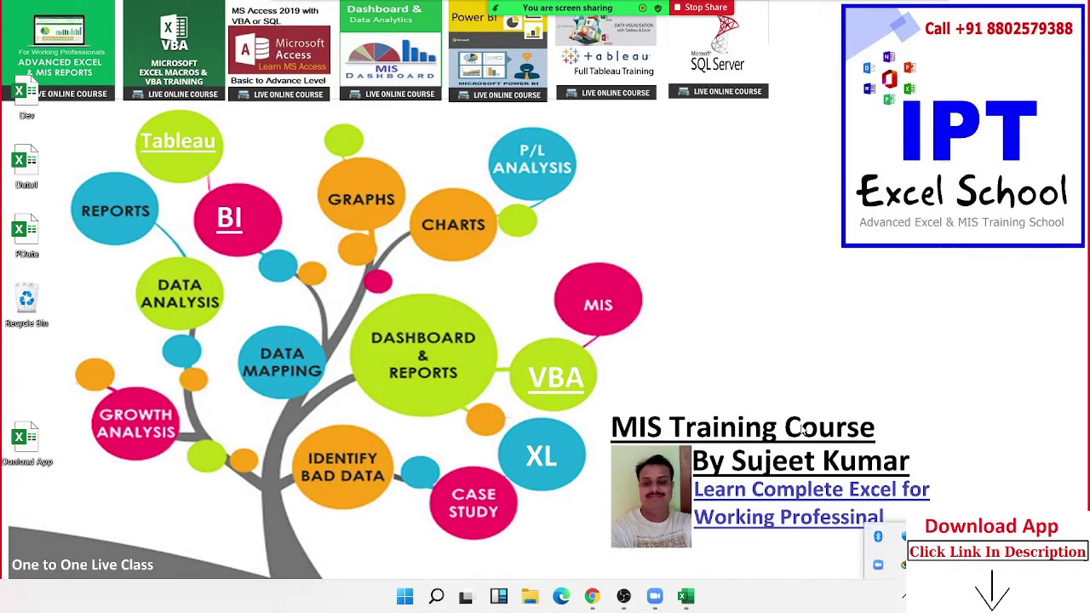
pyautogui.click(686, 596)
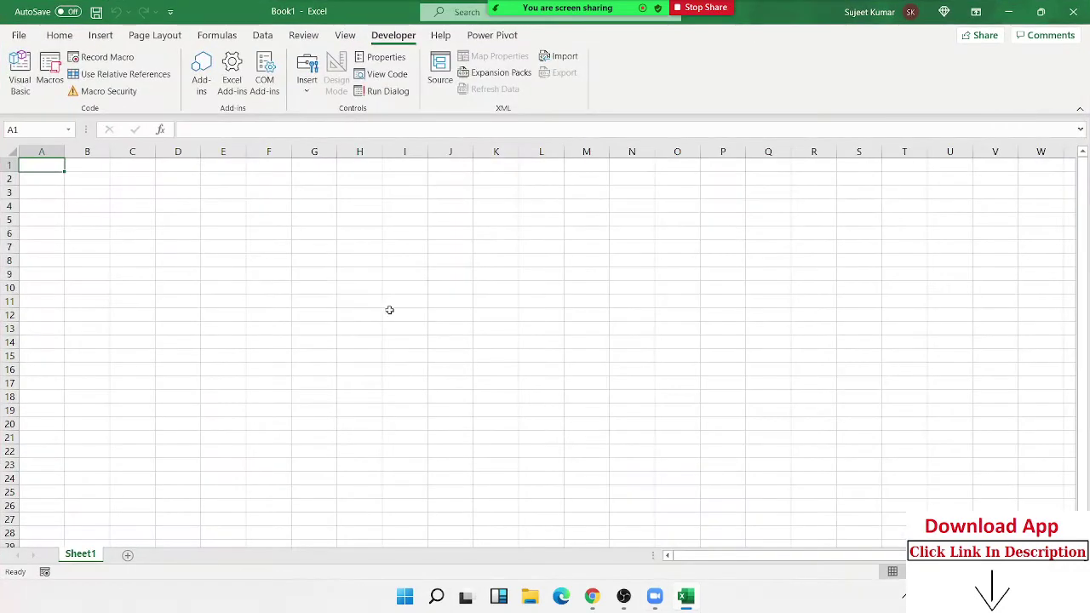
# - Enter the loop labels For in E2 and Do in column E below it
pyautogui.click(236, 233)
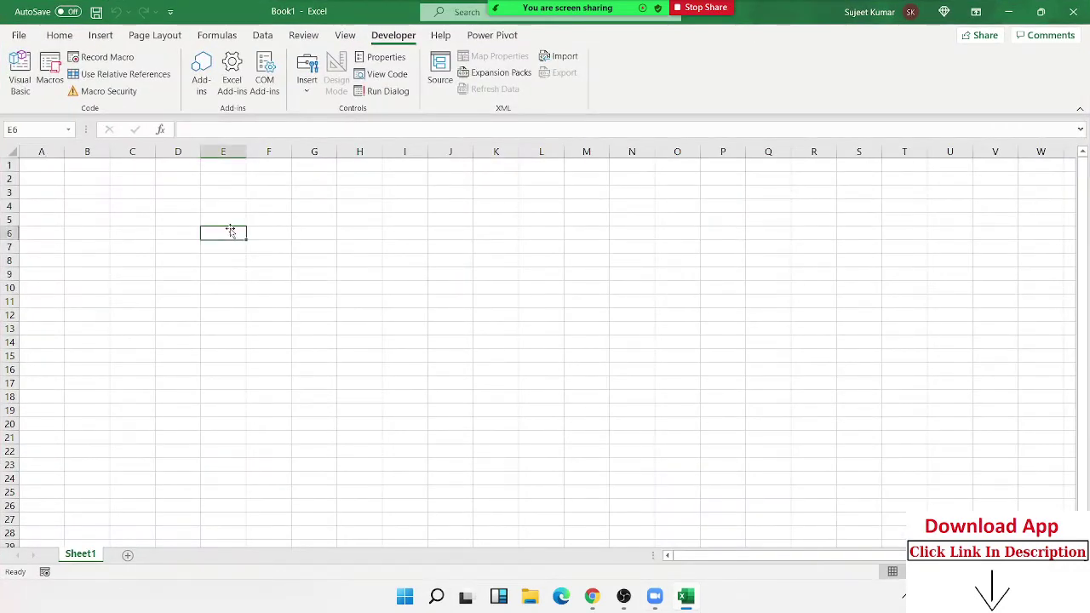
pyautogui.click(237, 185)
pyautogui.write('For')
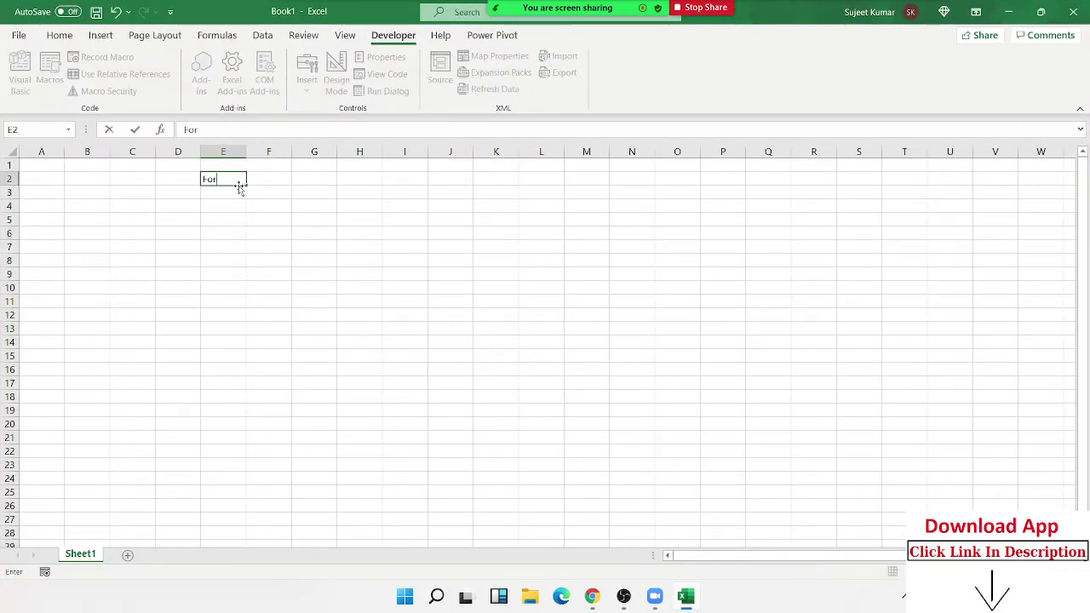
pyautogui.press('Return')
pyautogui.press('Return')
pyautogui.press('Return')
pyautogui.write('D')
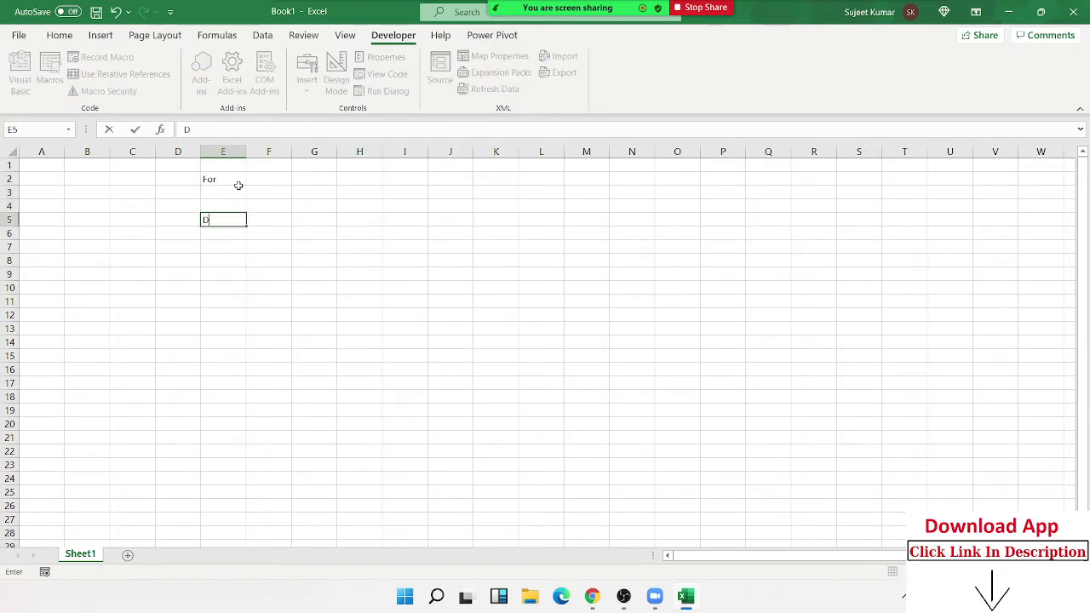
pyautogui.write('o')
# - Add For's details: I=10 to 15 in F2 and Each in F3
pyautogui.click(238, 186)
pyautogui.press('Up')
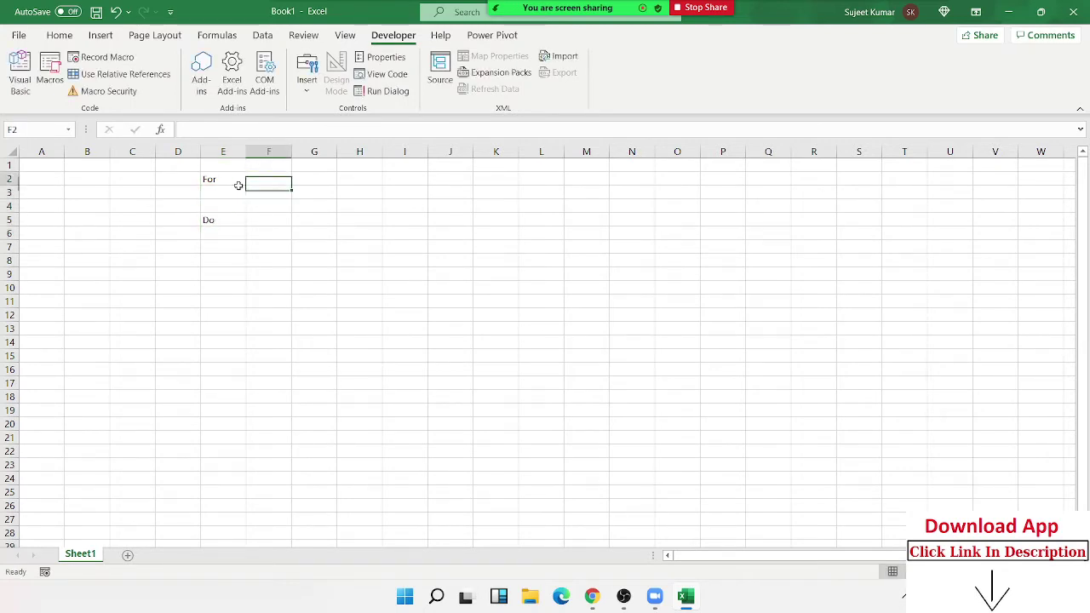
pyautogui.write('I=')
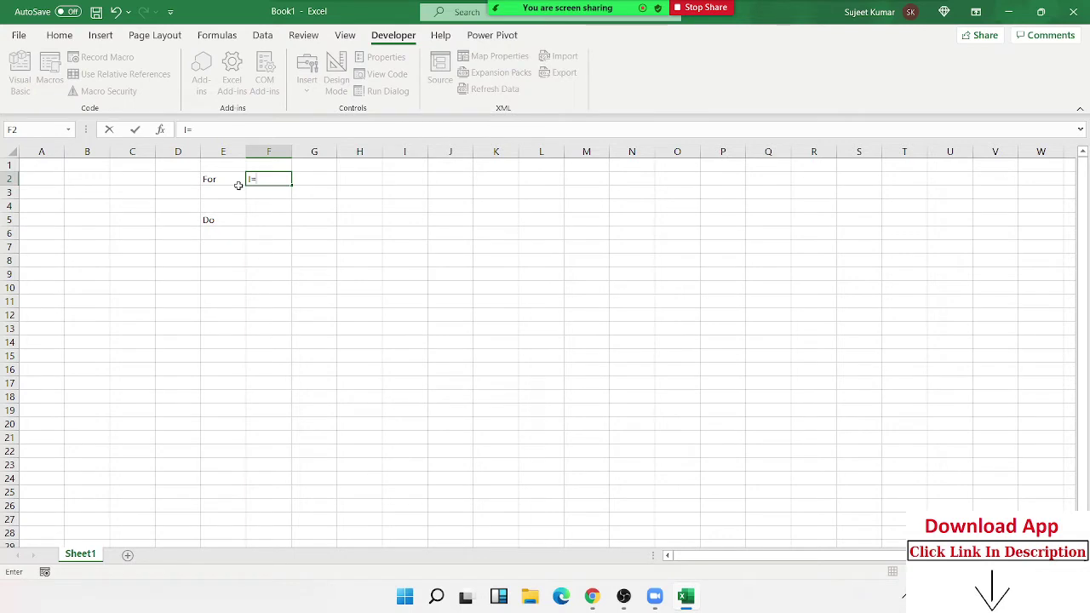
pyautogui.write('10 to ')
pyautogui.write('15')
pyautogui.press('Return')
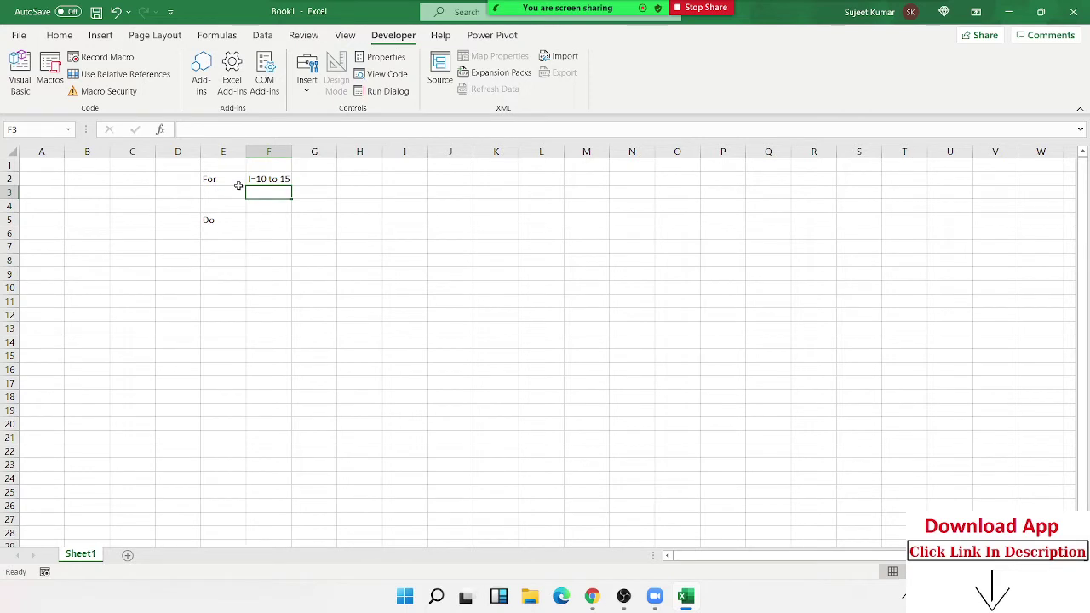
pyautogui.write('Each')
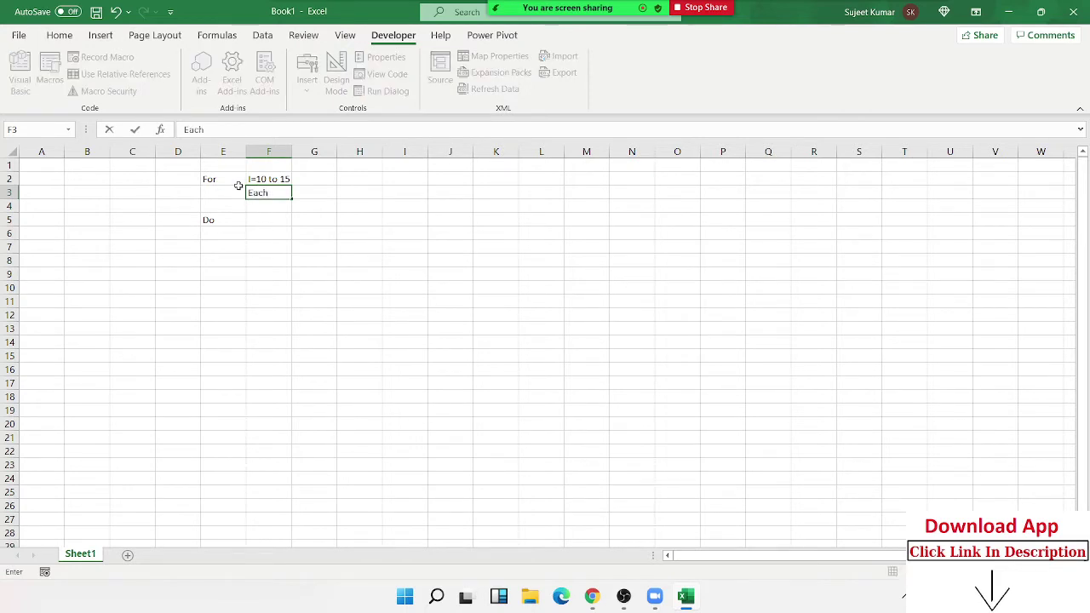
pyautogui.press('Return')
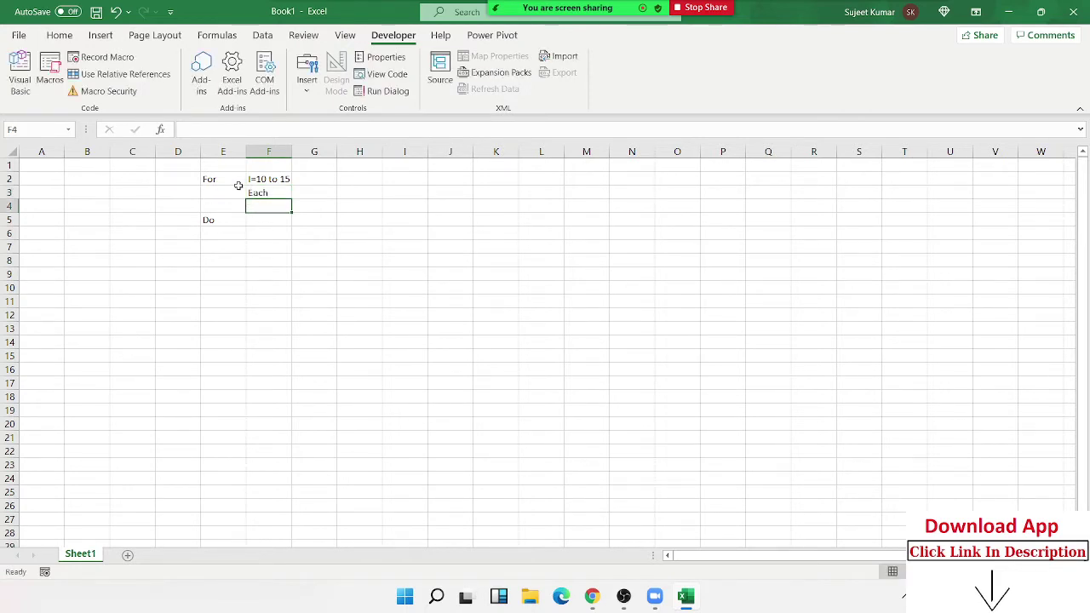
pyautogui.press('Up')
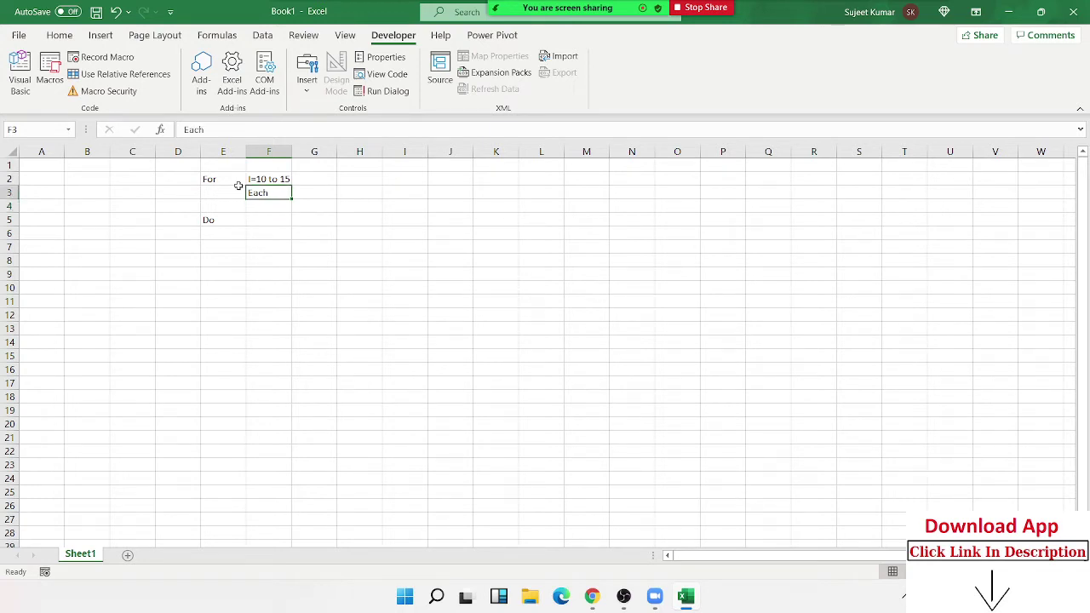
pyautogui.hotkey('shift', 'Up')
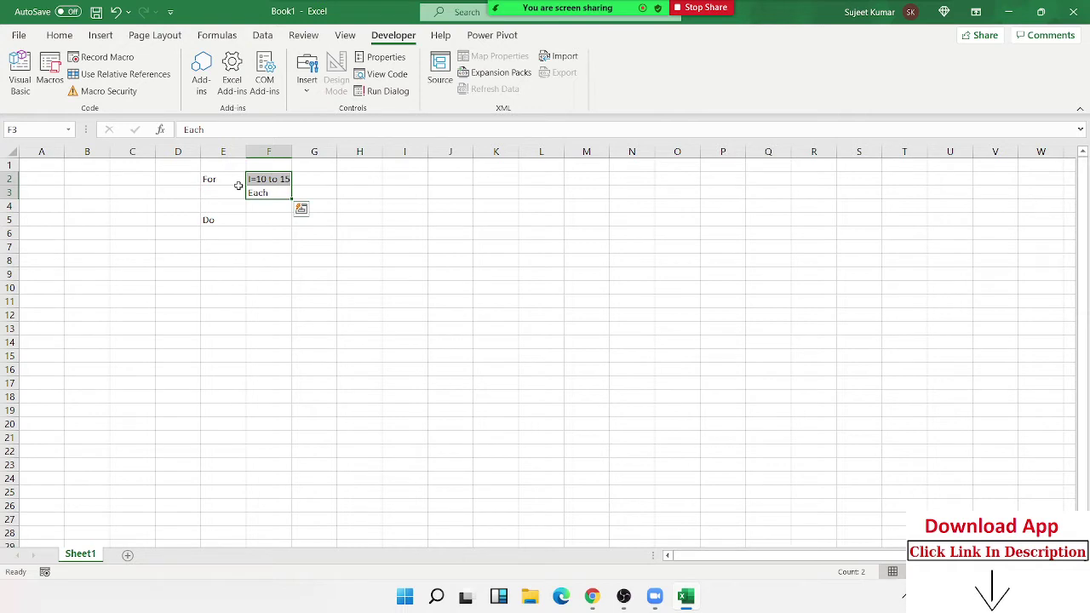
# - Add While in F6 and Until in F7 beside the Do label
pyautogui.press('Down')
pyautogui.press('Down')
pyautogui.press('Down')
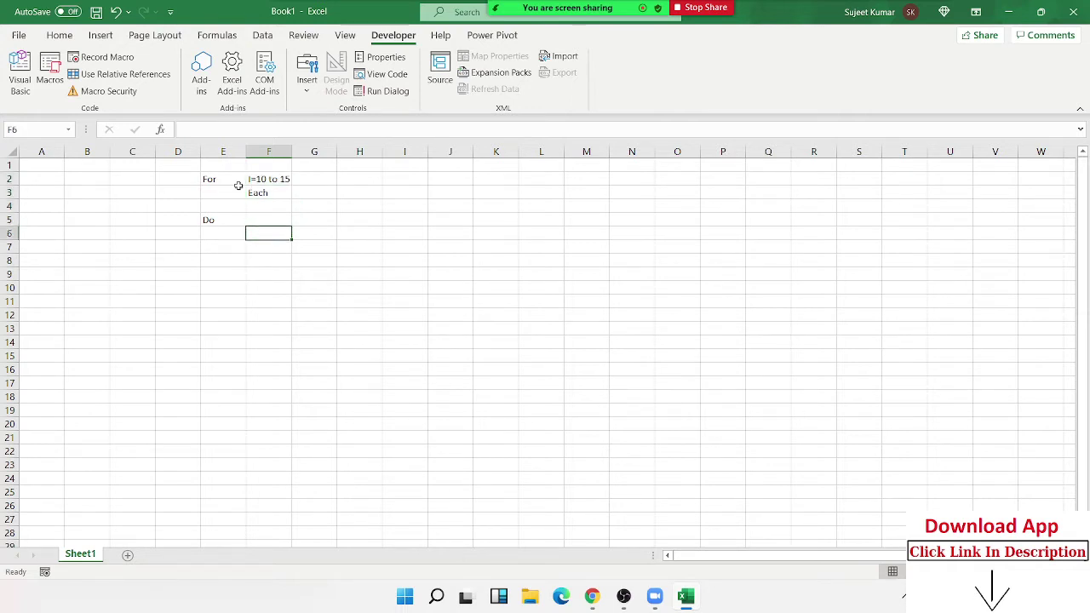
pyautogui.write('Whil')
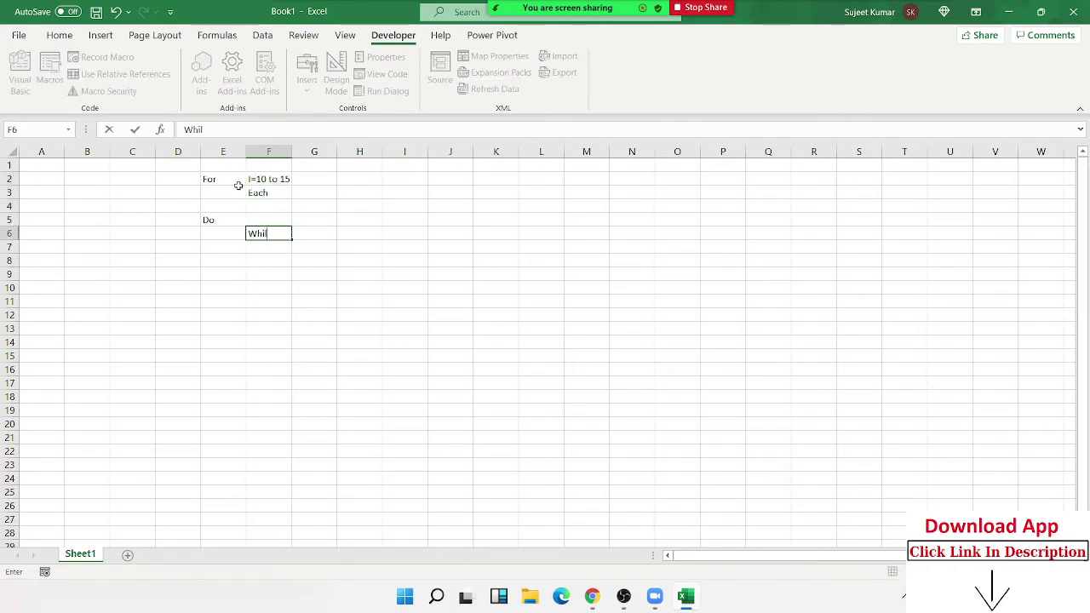
pyautogui.write('e')
pyautogui.press('Return')
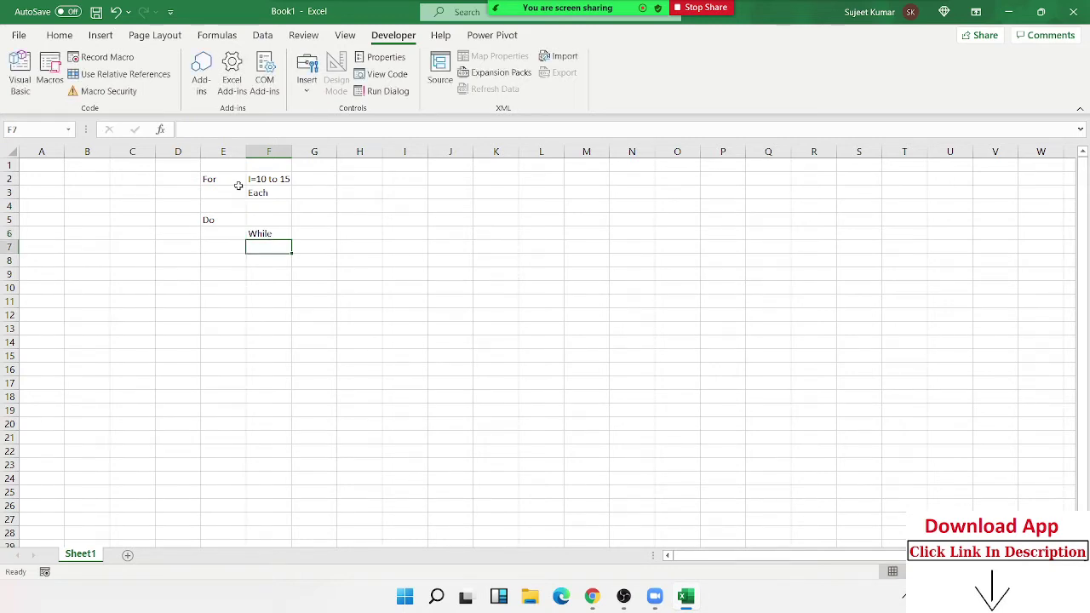
pyautogui.write('Until')
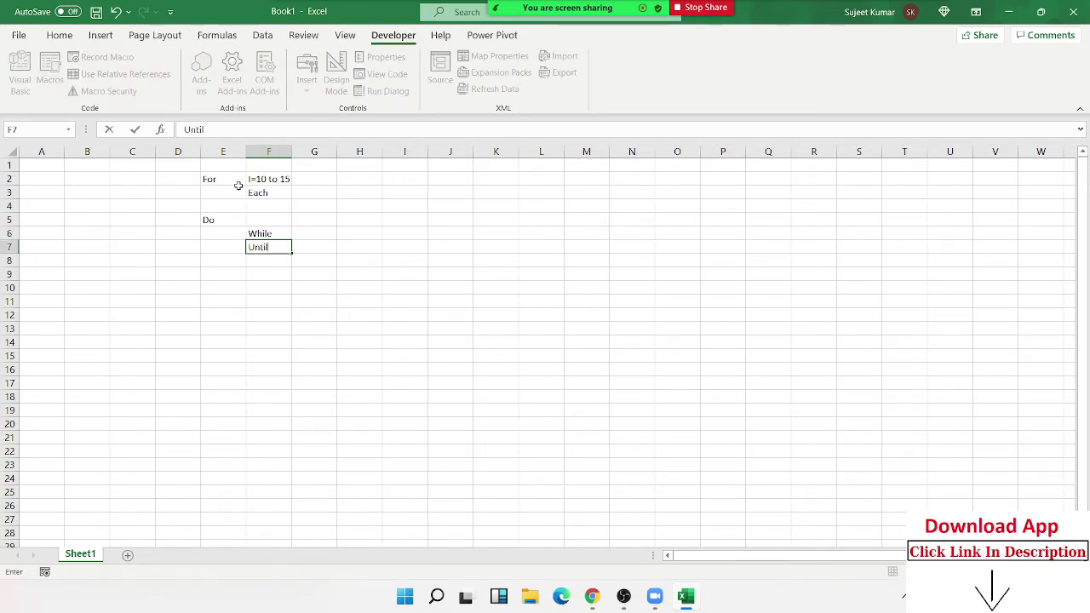
pyautogui.press('Return')
pyautogui.press('Up')
pyautogui.press('Up')
pyautogui.press('Up')
pyautogui.press('Left')
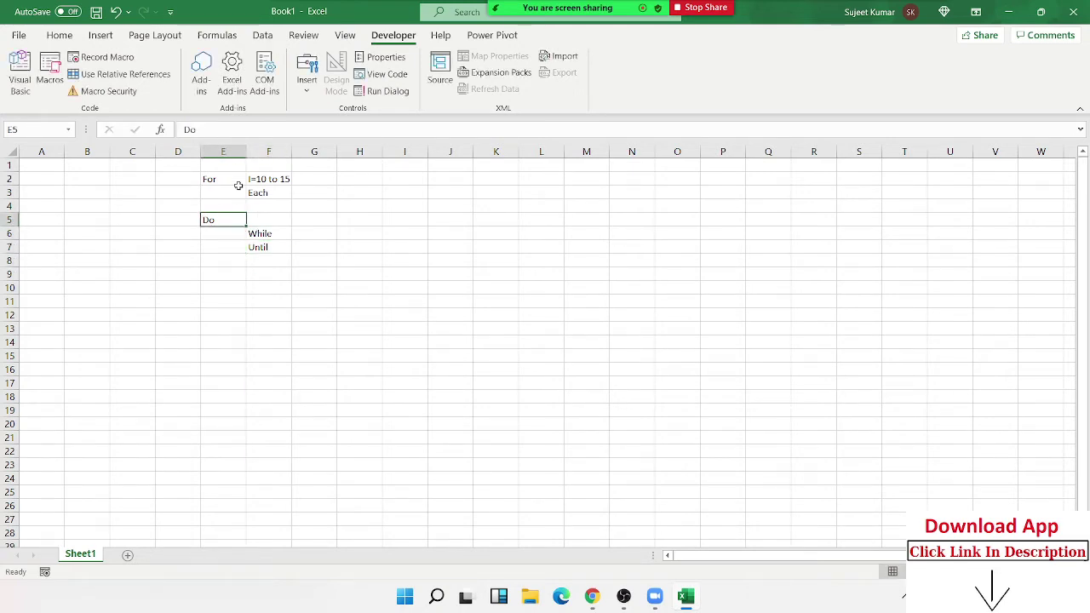
pyautogui.press('Right')
pyautogui.press('Down')
pyautogui.hotkey('shift', 'Down')
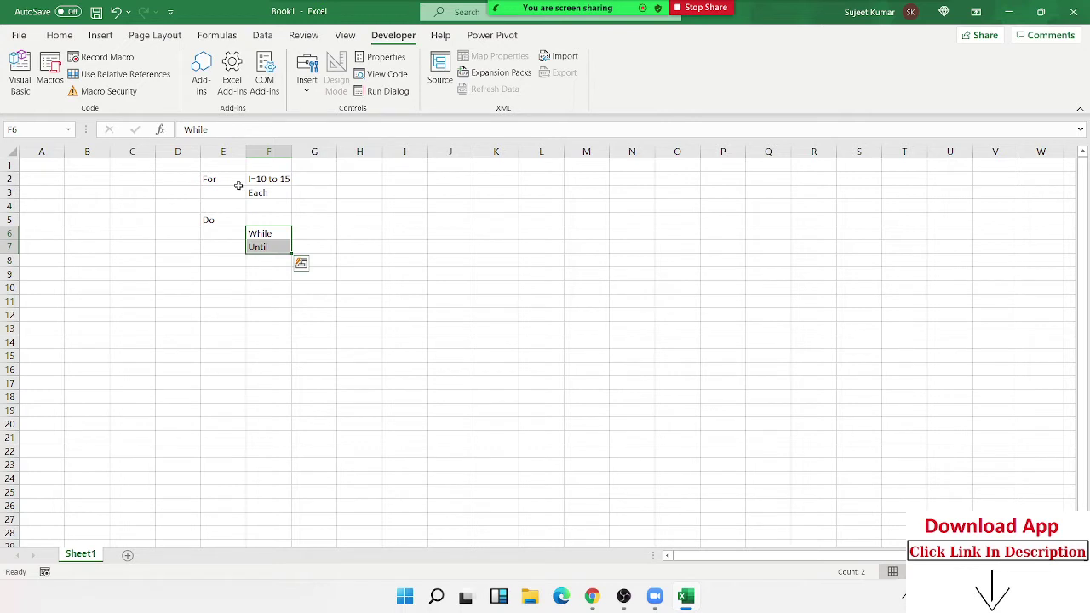
pyautogui.press('Up')
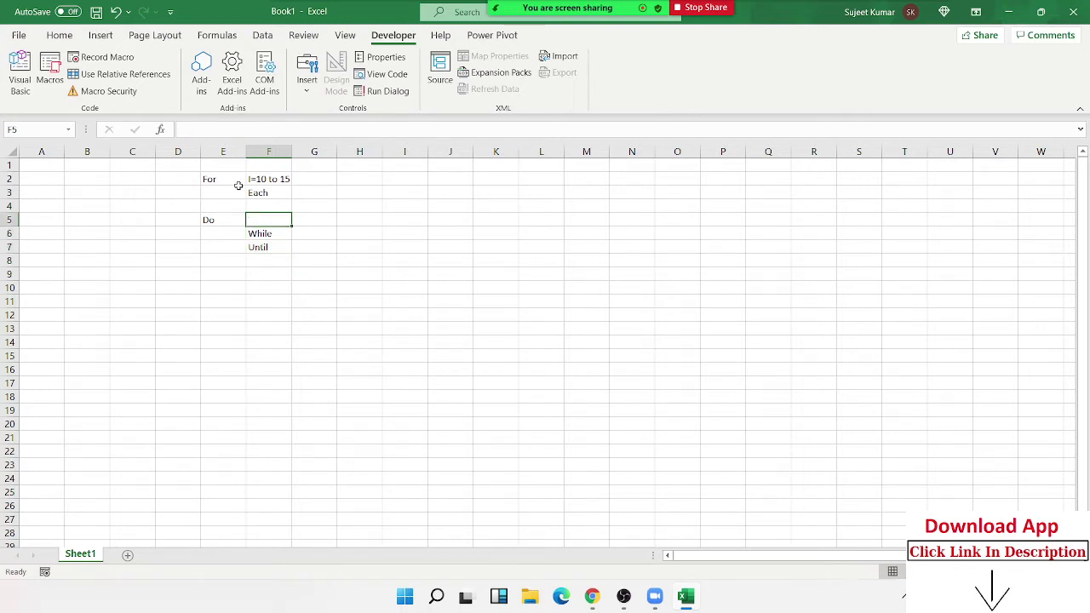
pyautogui.press('Left')
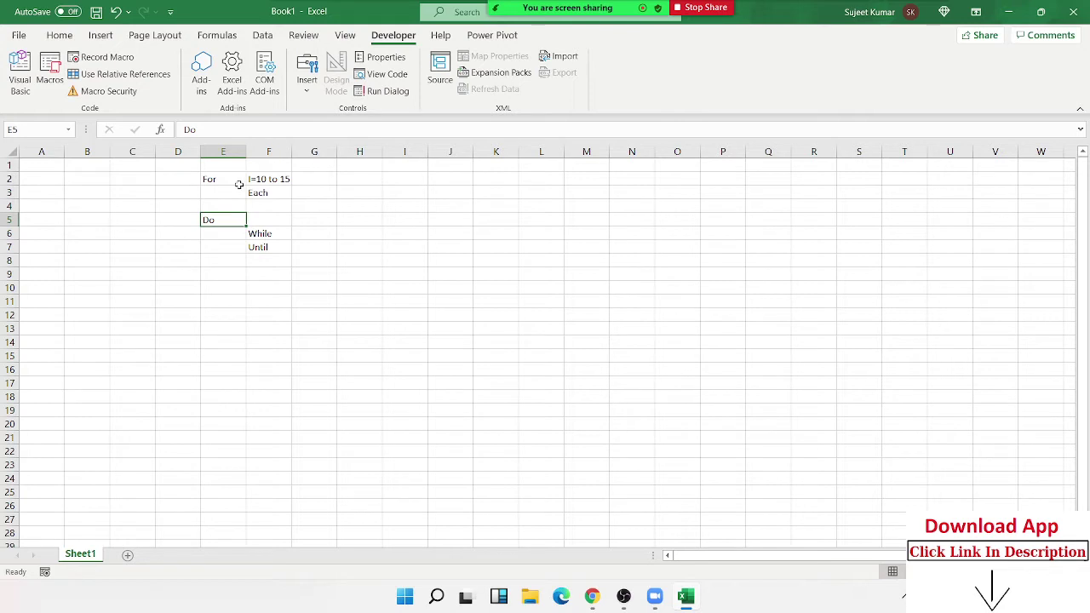
# - Enter 85, 36, 52, 14 and 56 down column A starting at A1
pyautogui.click(60, 164)
pyautogui.write('85')
pyautogui.press('Return')
pyautogui.write('3')
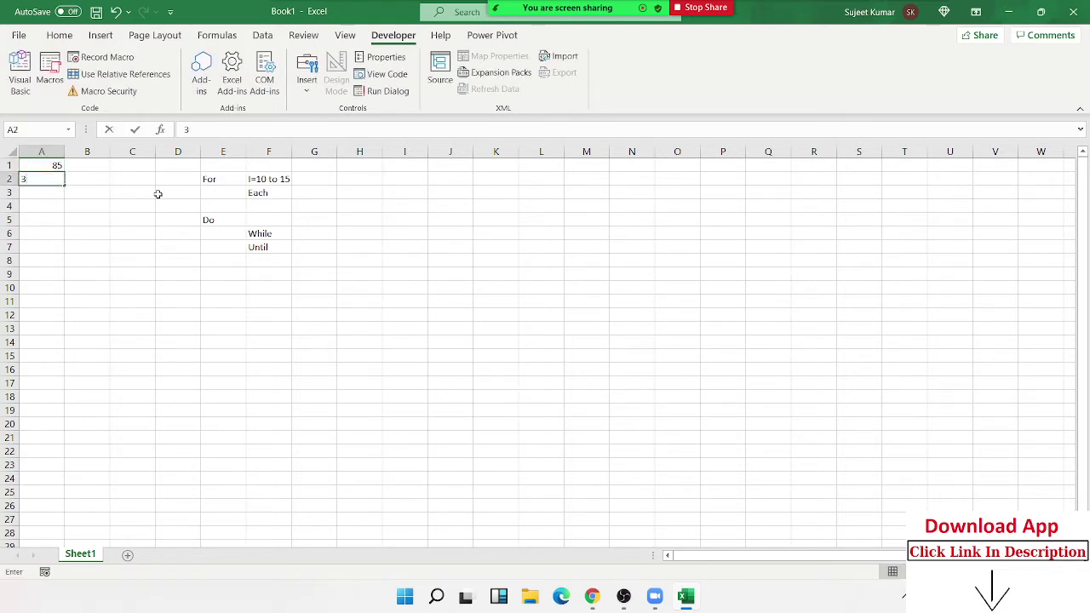
pyautogui.write('6 52')
pyautogui.press('Return')
pyautogui.write('14')
pyautogui.press('Return')
pyautogui.write('56')
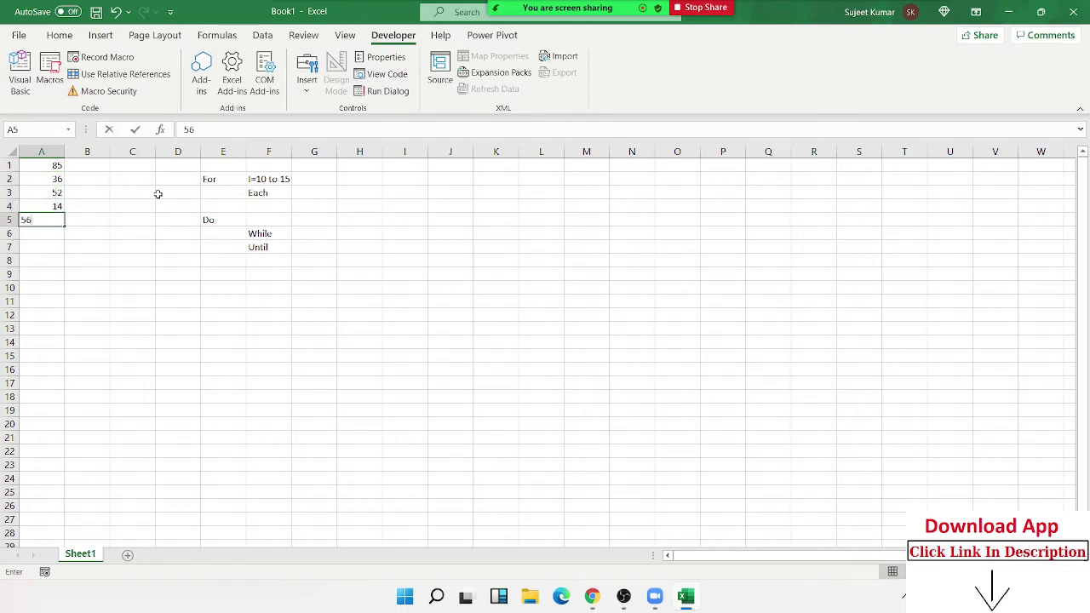
pyautogui.write('2')
pyautogui.press('BackSpace')
pyautogui.press('Return')
# - Continue the list with 96, 25, 85, 36 and 32 through A10
pyautogui.write('96')
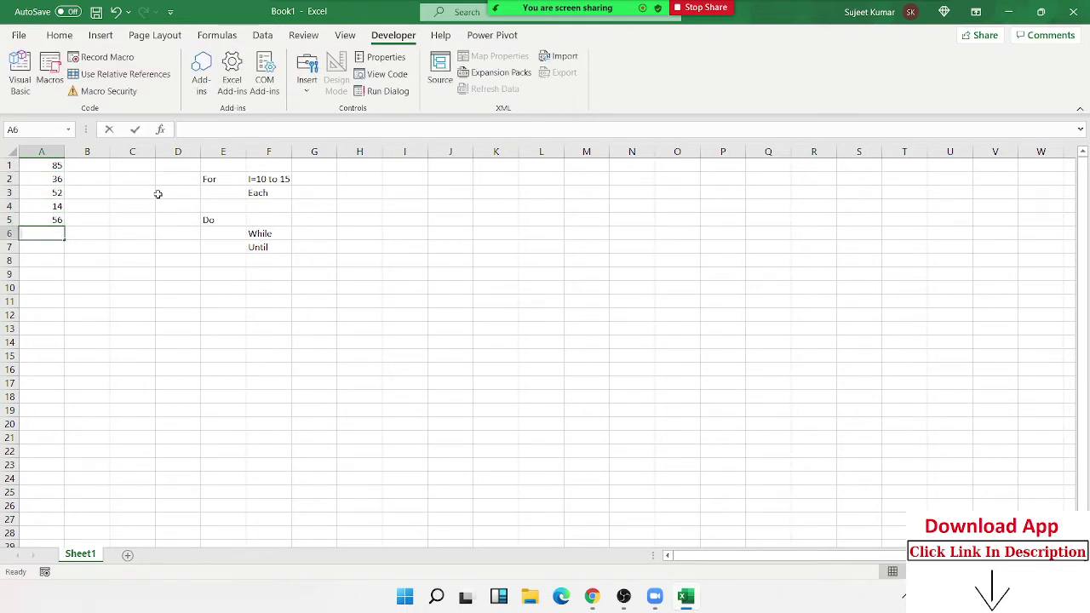
pyautogui.press('Return')
pyautogui.write('25')
pyautogui.press('Return')
pyautogui.write('85 ')
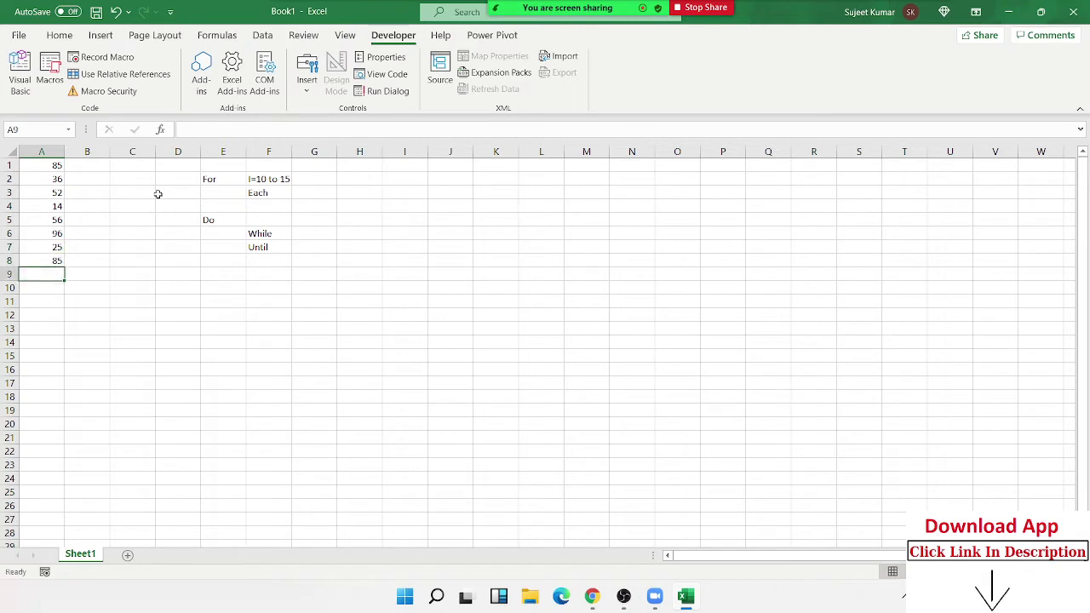
pyautogui.write('36')
pyautogui.press('Return')
pyautogui.write('32')
pyautogui.press('Return')
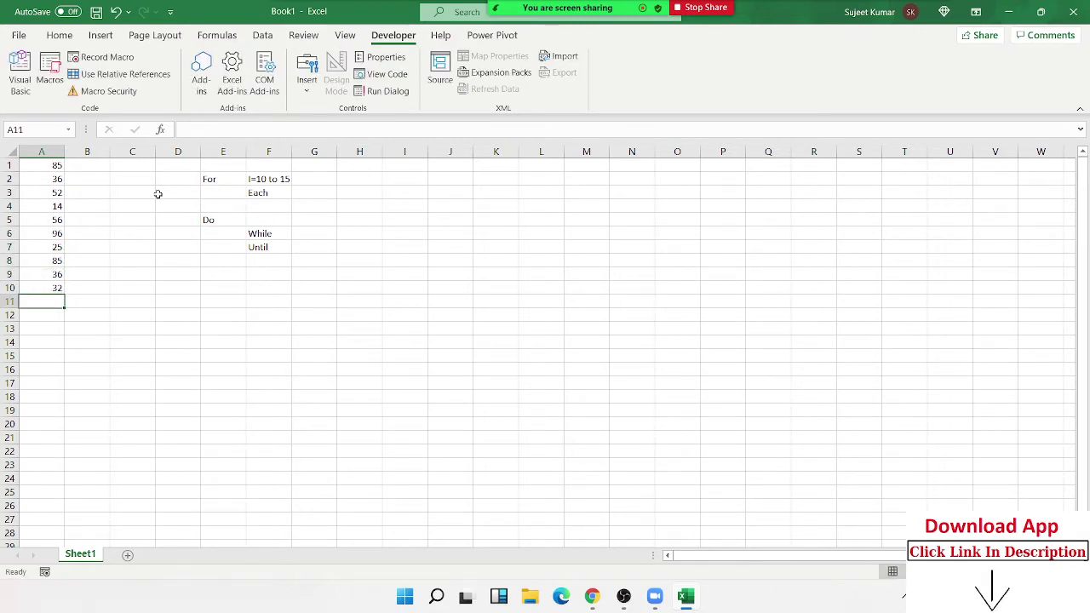
# - Select the A1:A10 number list with Ctrl+Shift arrow shortcuts, then return to A1
pyautogui.press('Up')
pyautogui.hotkey('ctrl', 'Up')
pyautogui.hotkey('ctrl', 'shift', 'Down')
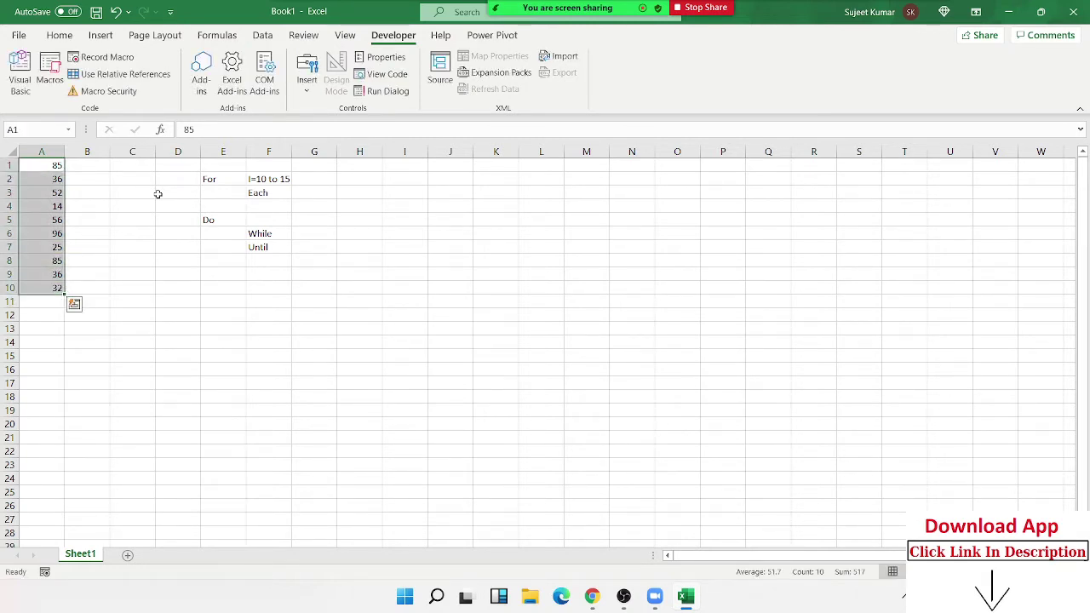
pyautogui.press('Right')
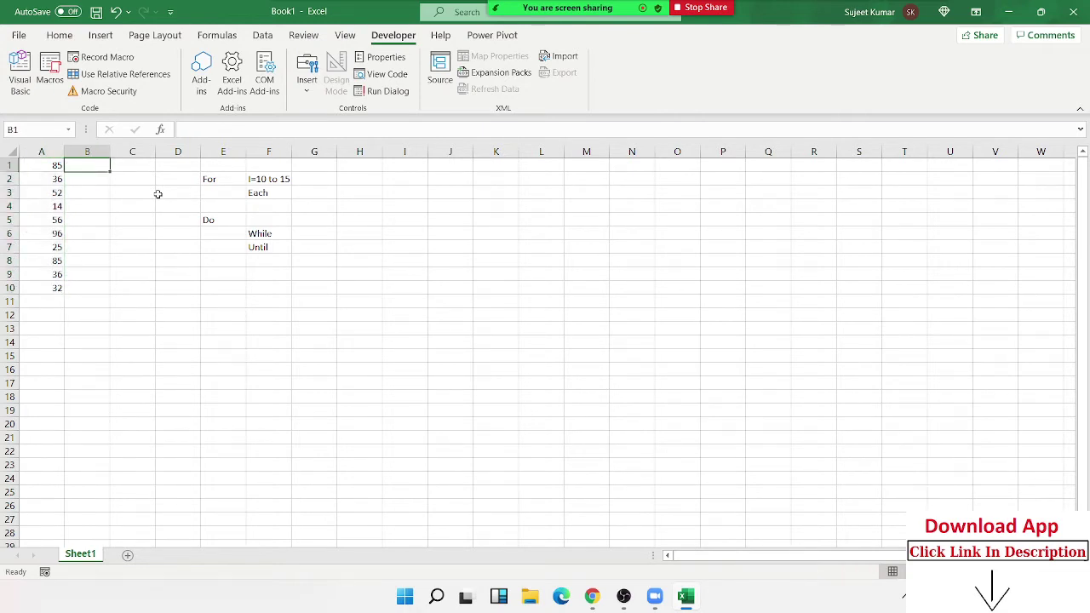
pyautogui.press('Left')
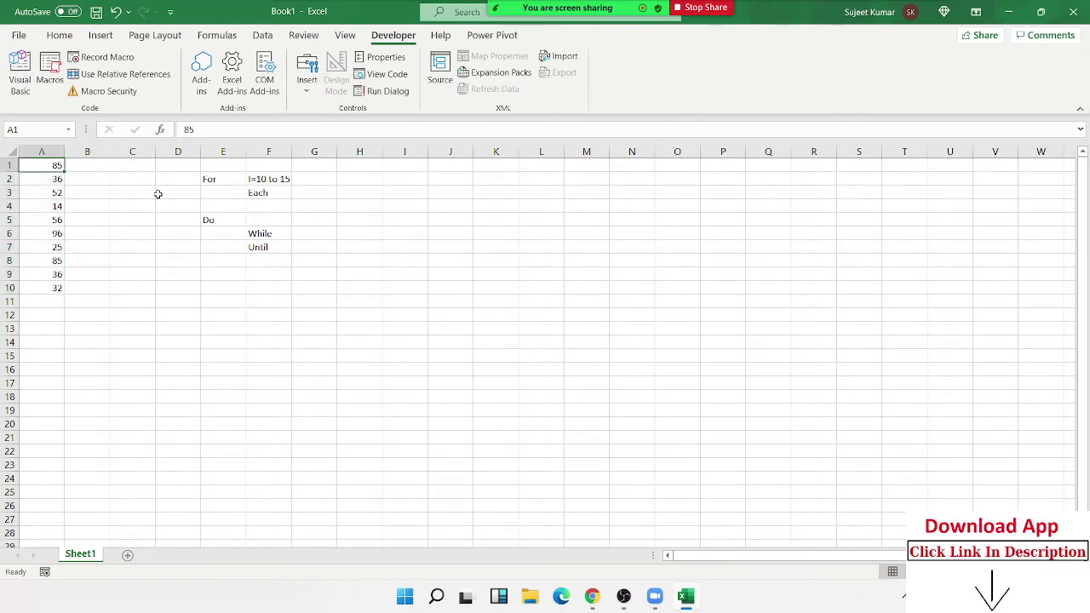
pyautogui.hotkey('ctrl', 'shift', 'Down')
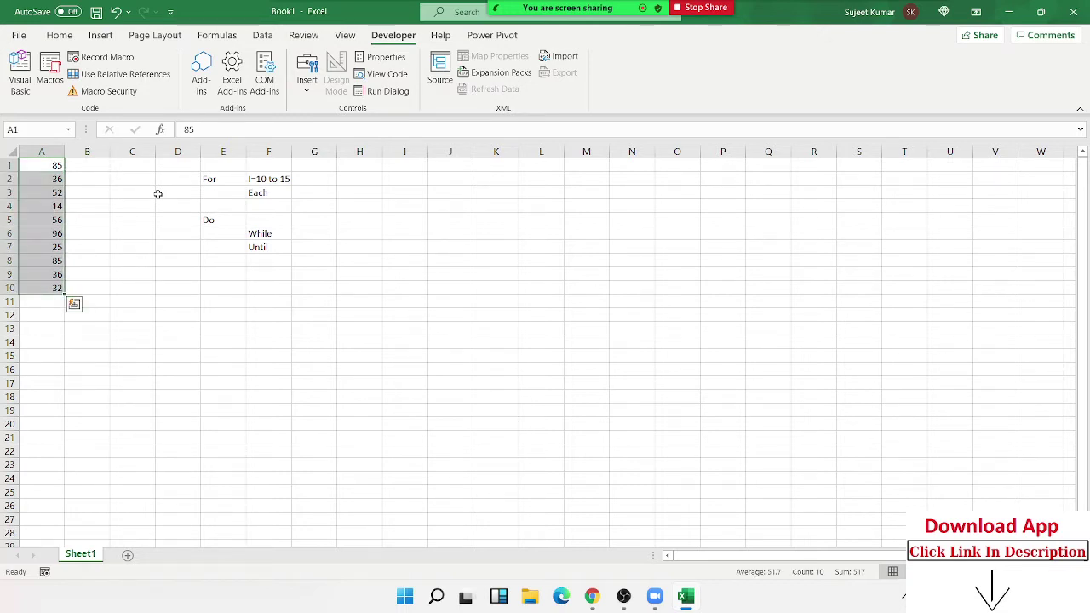
pyautogui.press('Right')
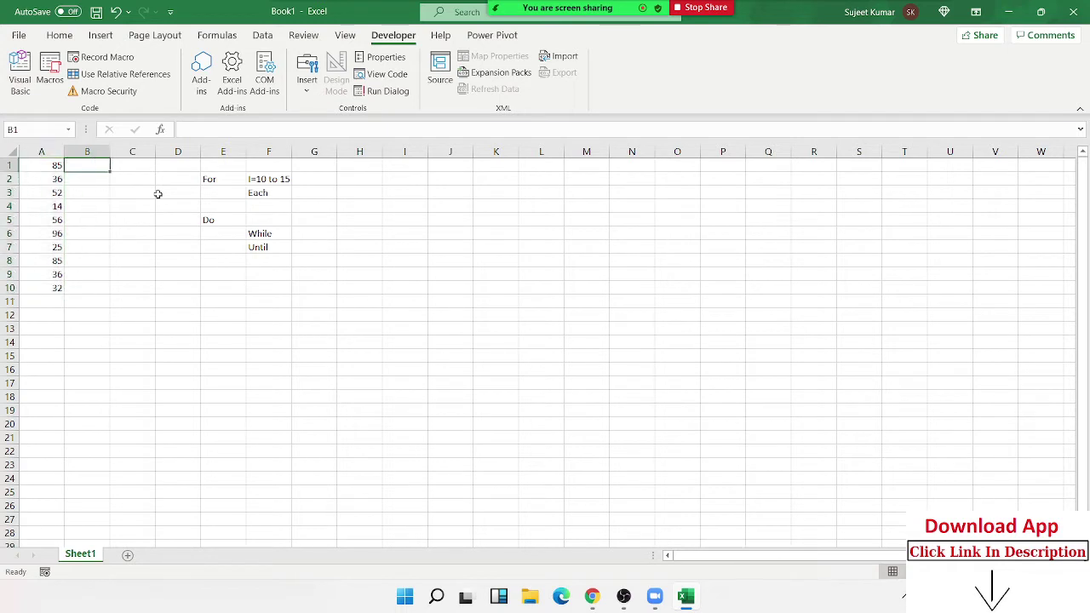
pyautogui.press('Down')
pyautogui.press('Down')
pyautogui.press('Down')
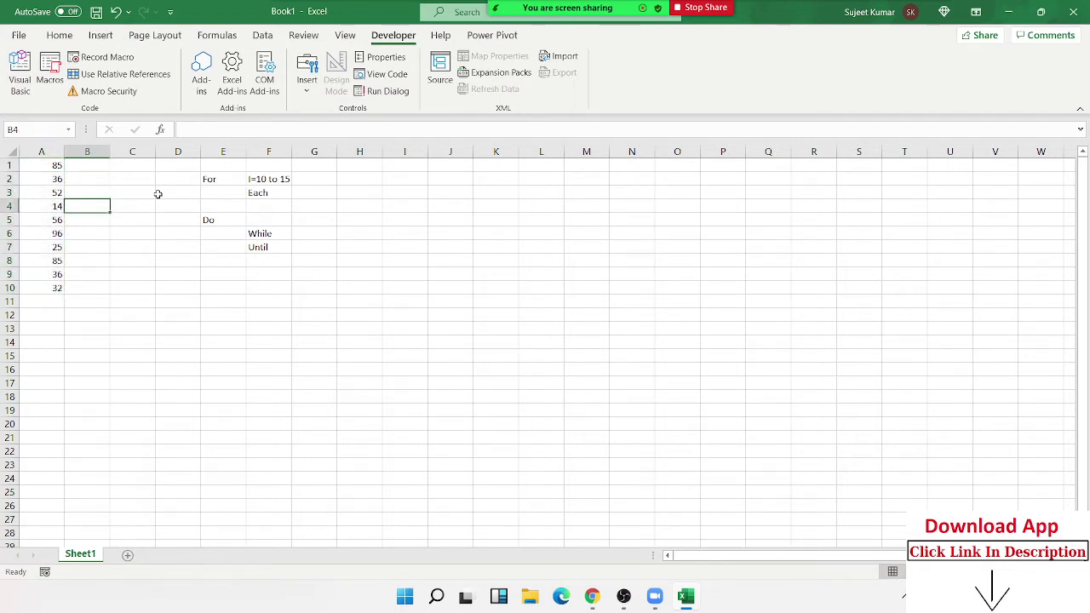
pyautogui.press('Left')
pyautogui.hotkey('ctrl', 'Down')
pyautogui.hotkey('ctrl', 'shift', 'Up')
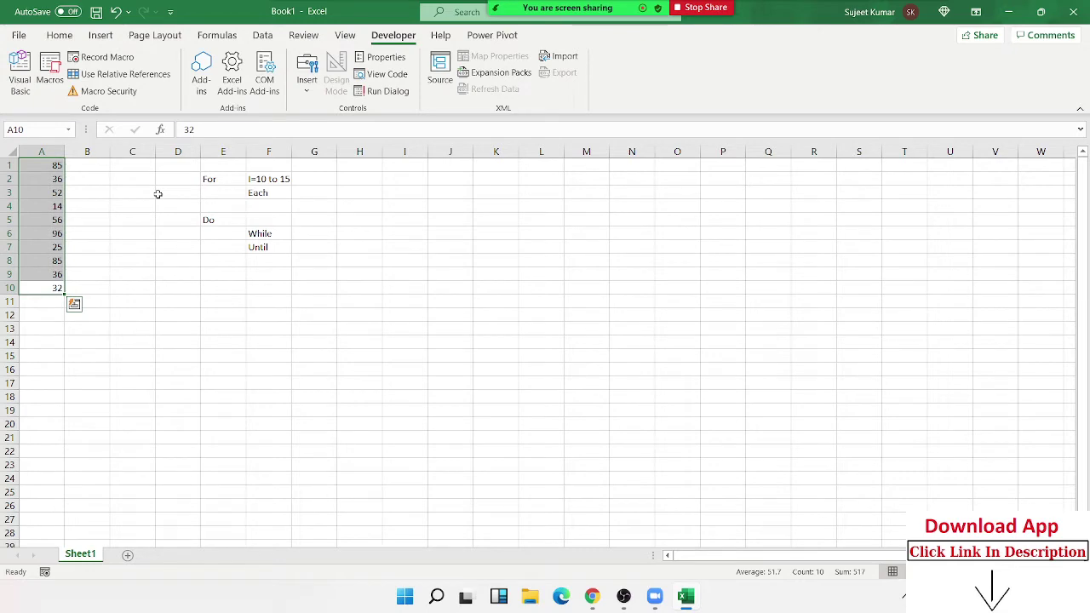
pyautogui.hotkey('ctrl', 'Home')
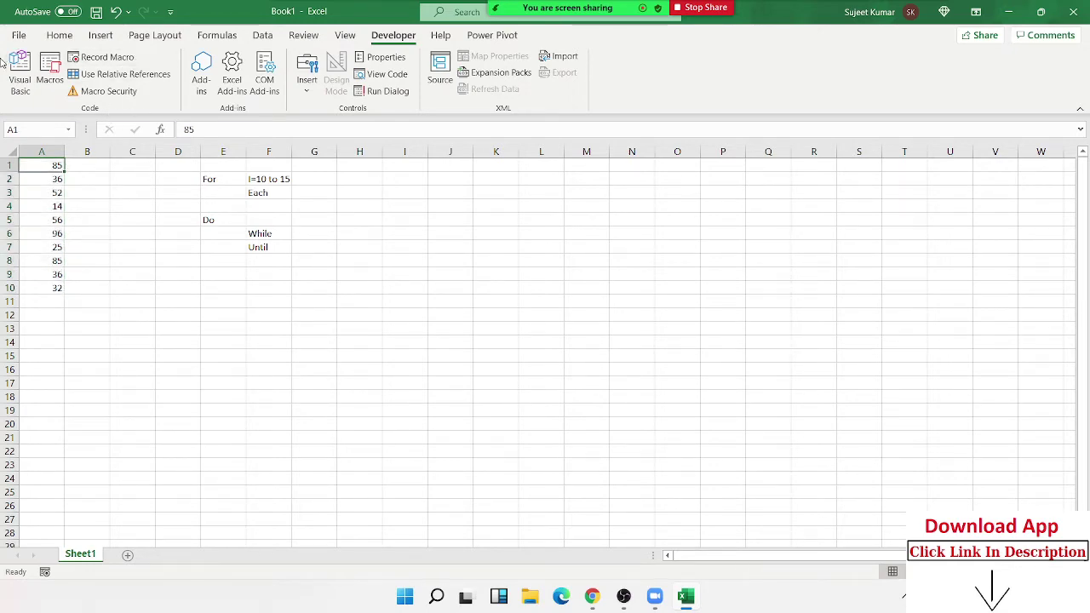
# - Open the Visual Basic editor and snap it left with Excel on the right
pyautogui.click(11, 67)
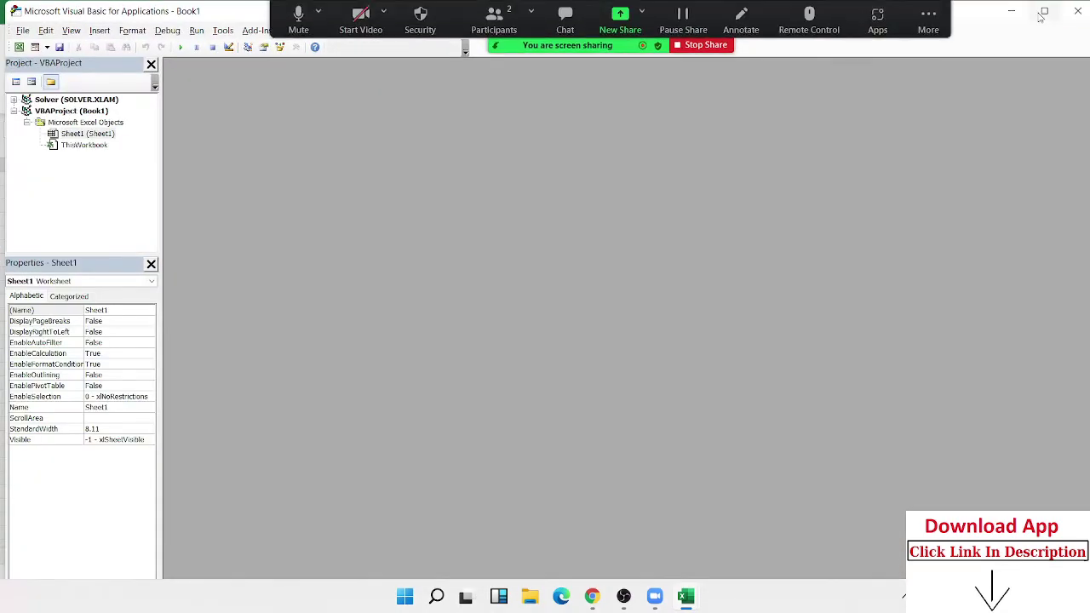
pyautogui.moveTo(1041, 18)
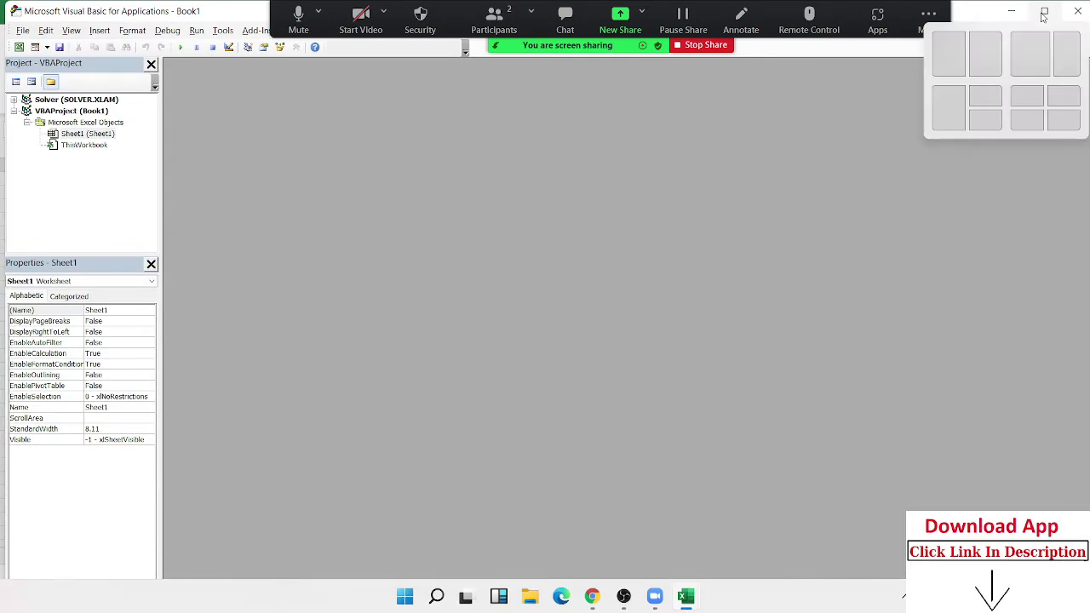
pyautogui.click(960, 58)
pyautogui.click(677, 146)
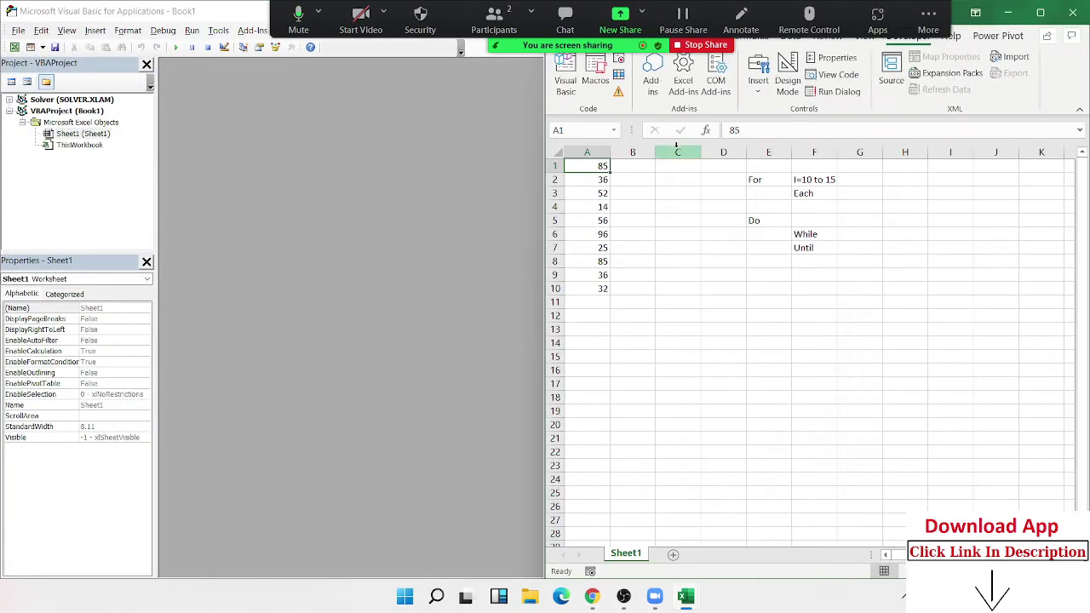
# - Insert a new module and create an empty do_1 Sub procedure
pyautogui.click(103, 32)
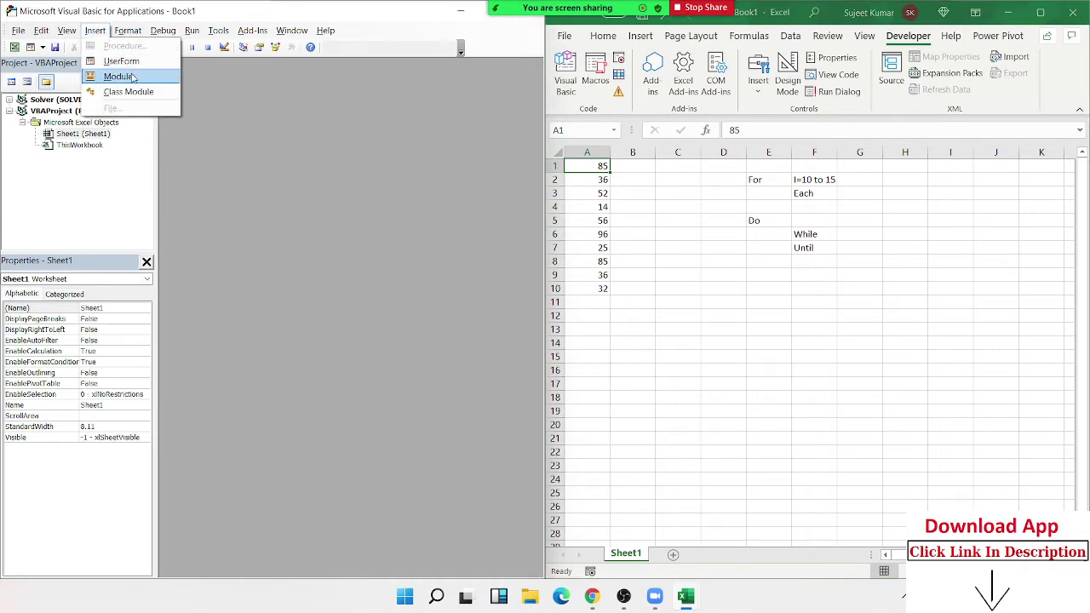
pyautogui.click(133, 78)
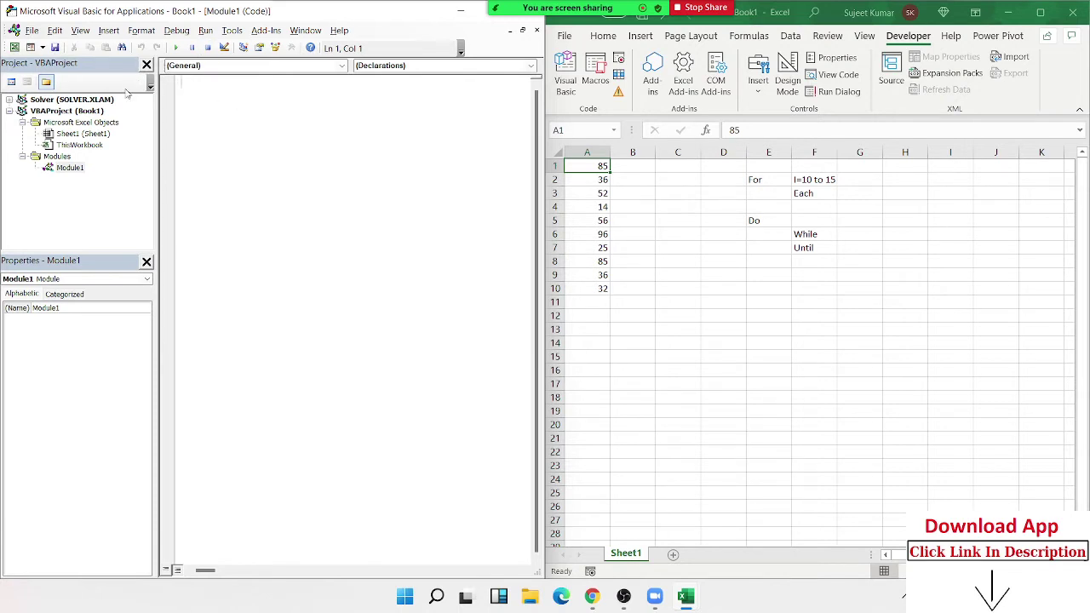
pyautogui.write('su')
pyautogui.write('b ')
pyautogui.write('rr')
pyautogui.press('BackSpace')
pyautogui.press('BackSpace')
pyautogui.write('do ')
pyautogui.write('(')
pyautogui.write(')')
pyautogui.press('Return')
pyautogui.press('Return')
pyautogui.press('Return')
pyautogui.press('Return')
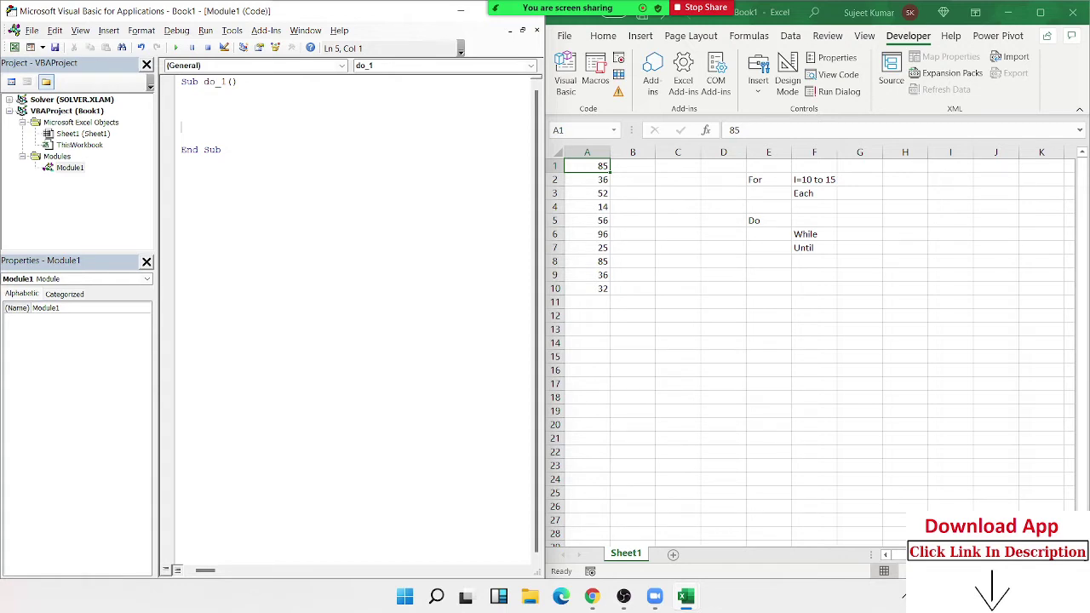
# - Declare Dim r As Long in do_1, replacing the wrongly accepted LoadPictureConstants type
pyautogui.click(181, 104)
pyautogui.write('for')
pyautogui.press('BackSpace')
pyautogui.press('BackSpace')
pyautogui.press('BackSpace')
pyautogui.write('dim r')
pyautogui.write(' as ra')
pyautogui.press('BackSpace')
pyautogui.press('BackSpace')
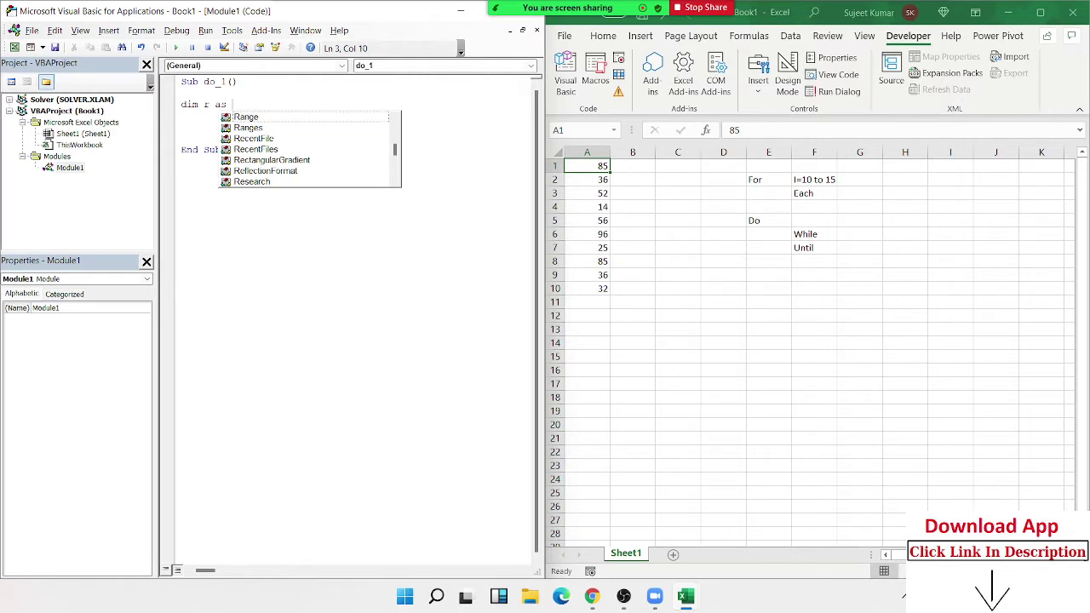
pyautogui.write('lo')
pyautogui.press('Tab')
pyautogui.hotkey('ctrl', 'a')
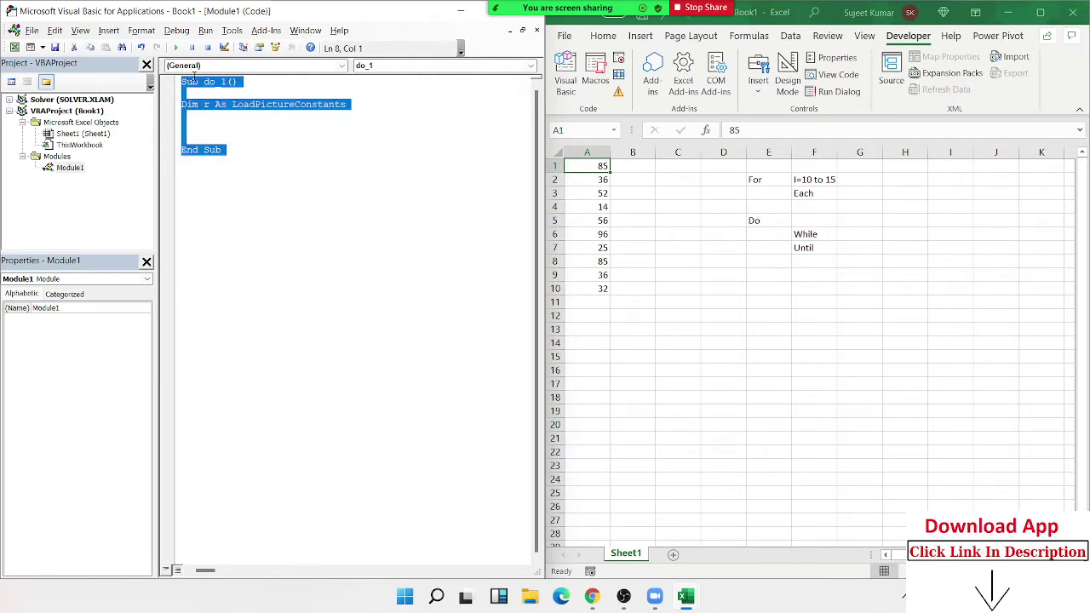
pyautogui.press('Right')
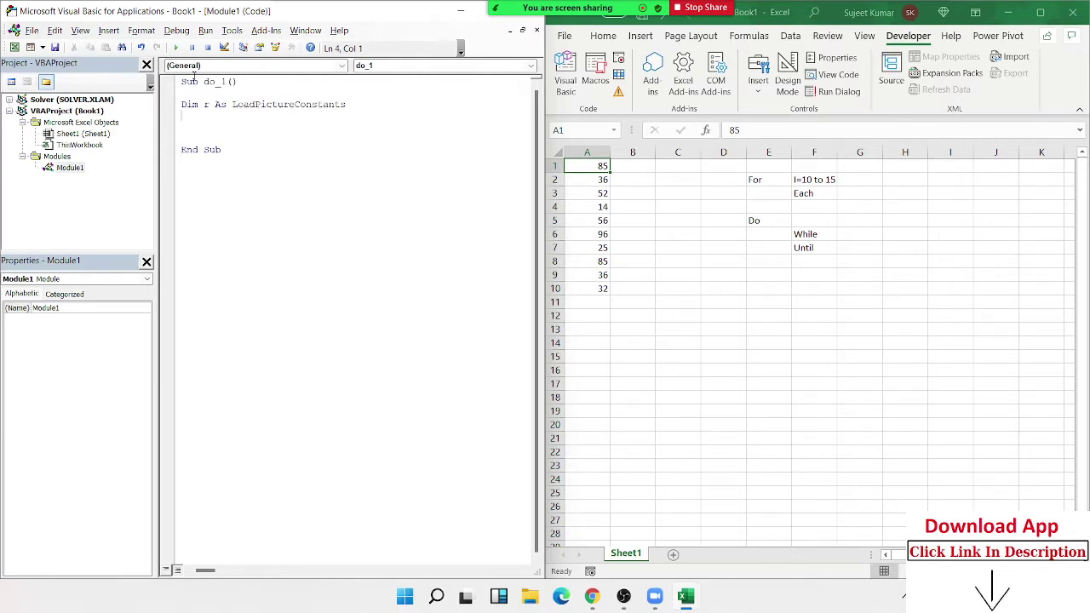
pyautogui.doubleClick(298, 106)
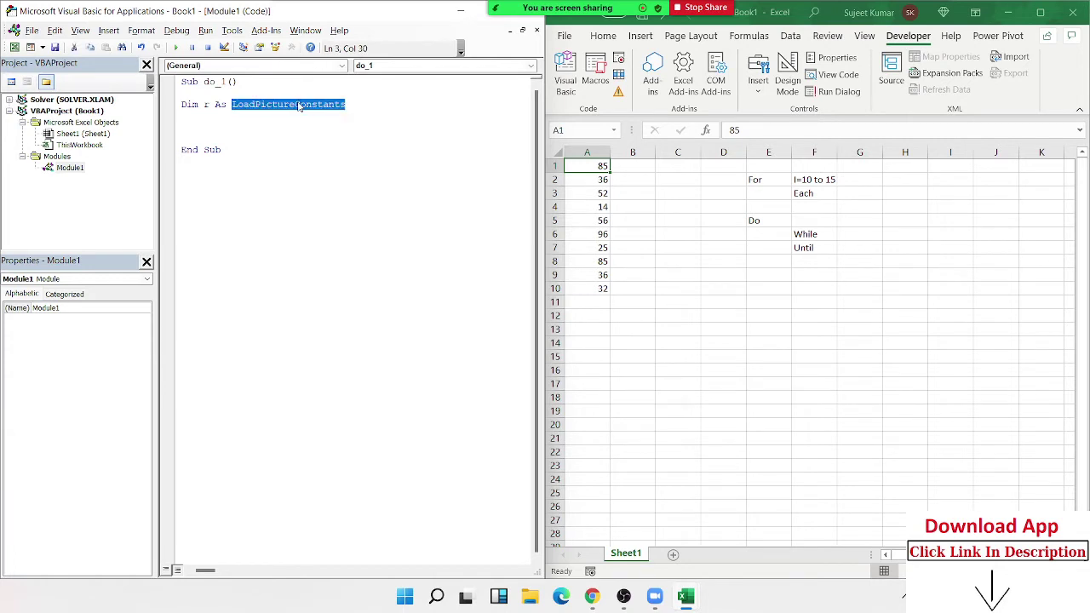
pyautogui.press('BackSpace')
pyautogui.write('lon')
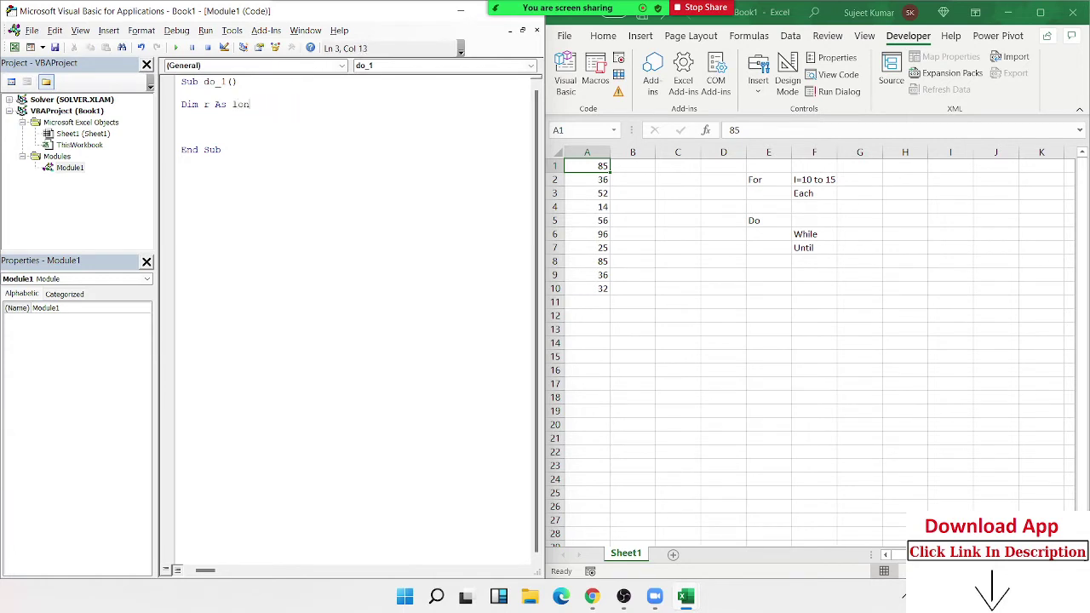
pyautogui.write('g')
# - Set r = 1 and begin Do While Range("A" & r).Value <> 0
pyautogui.press('Return')
pyautogui.write('r = 1')
pyautogui.press('Return')
pyautogui.press('Return')
pyautogui.write('do w')
pyautogui.write('hile ')
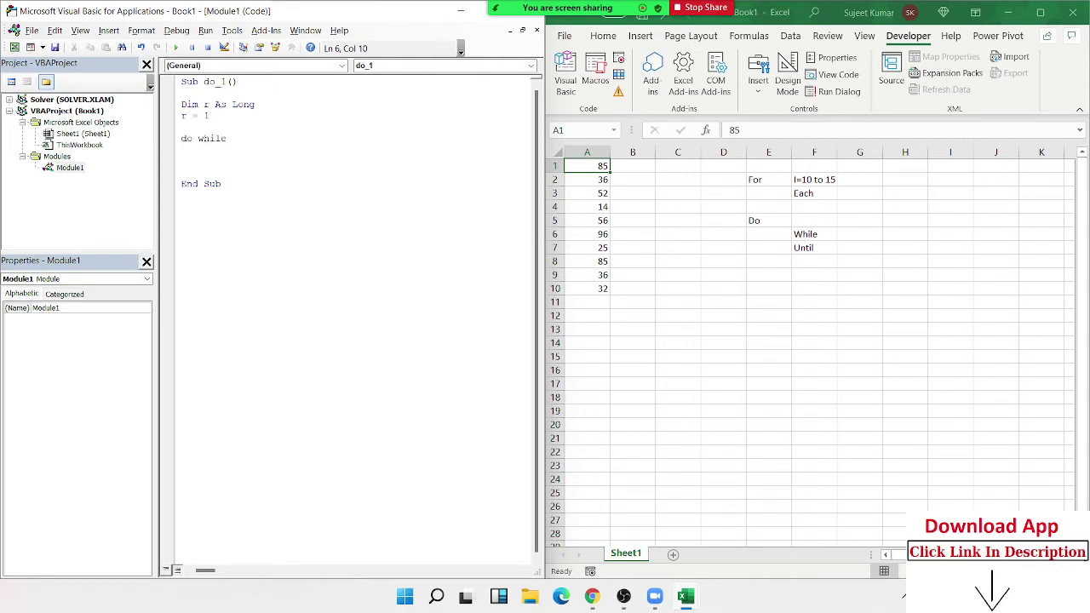
pyautogui.write('ran')
pyautogui.write('ge("')
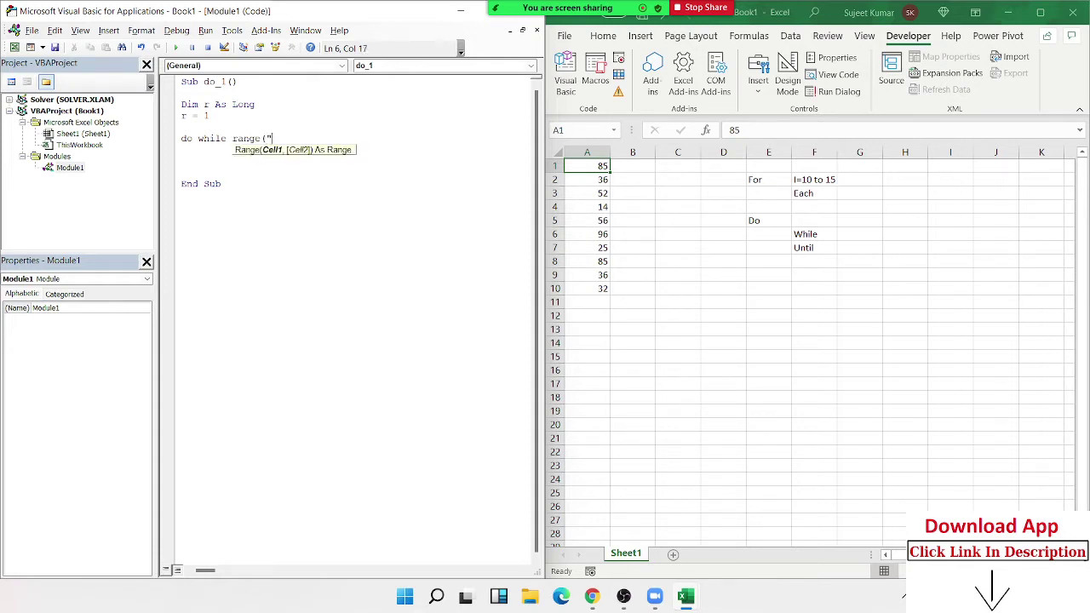
pyautogui.write('A" &')
pyautogui.write(' r')
pyautogui.write(').')
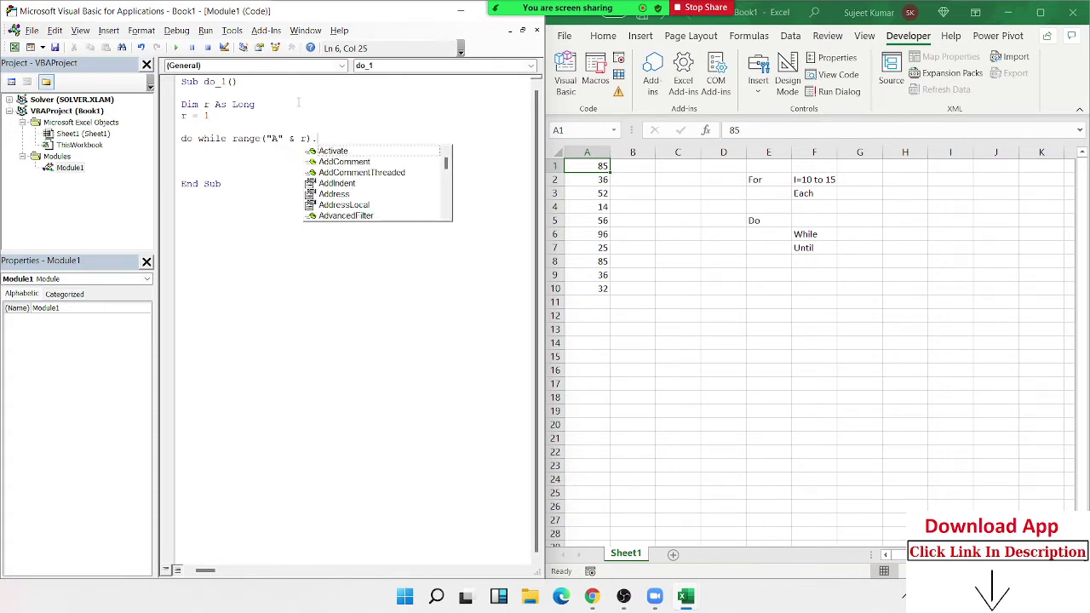
pyautogui.write('value ')
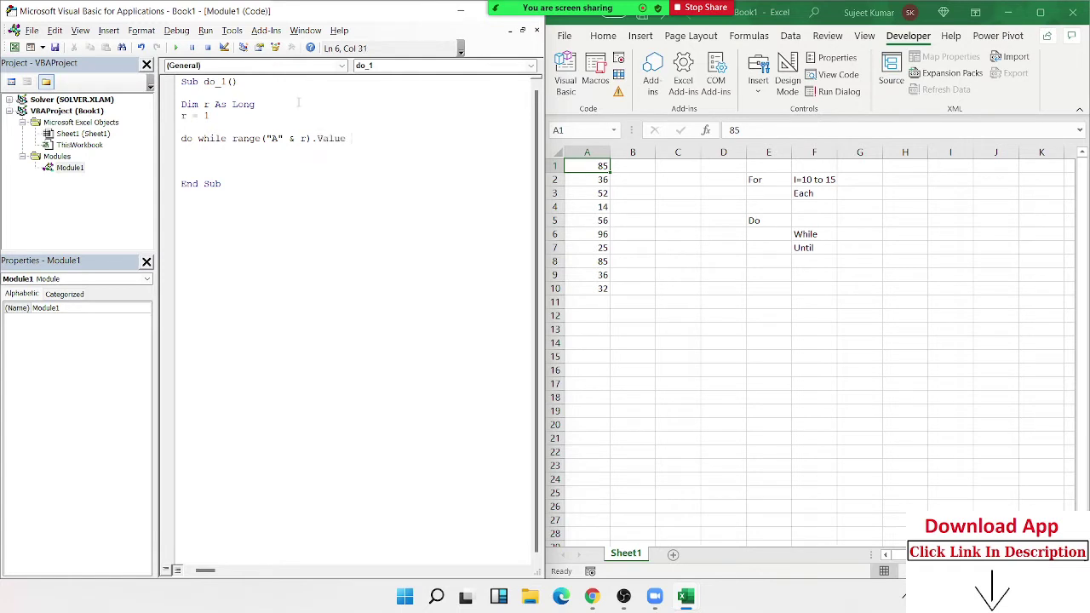
pyautogui.write('<>0')
# - Write Range("B" & r).Value = "OK" as the loop body's first line
pyautogui.press('Return')
pyautogui.press('Return')
pyautogui.write('ran')
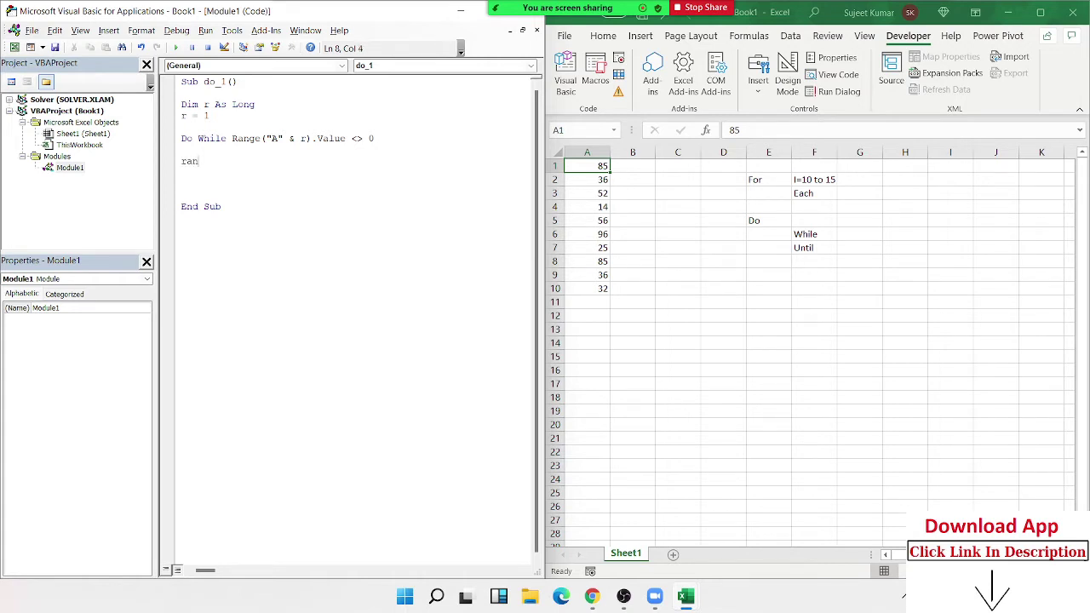
pyautogui.write('ge("')
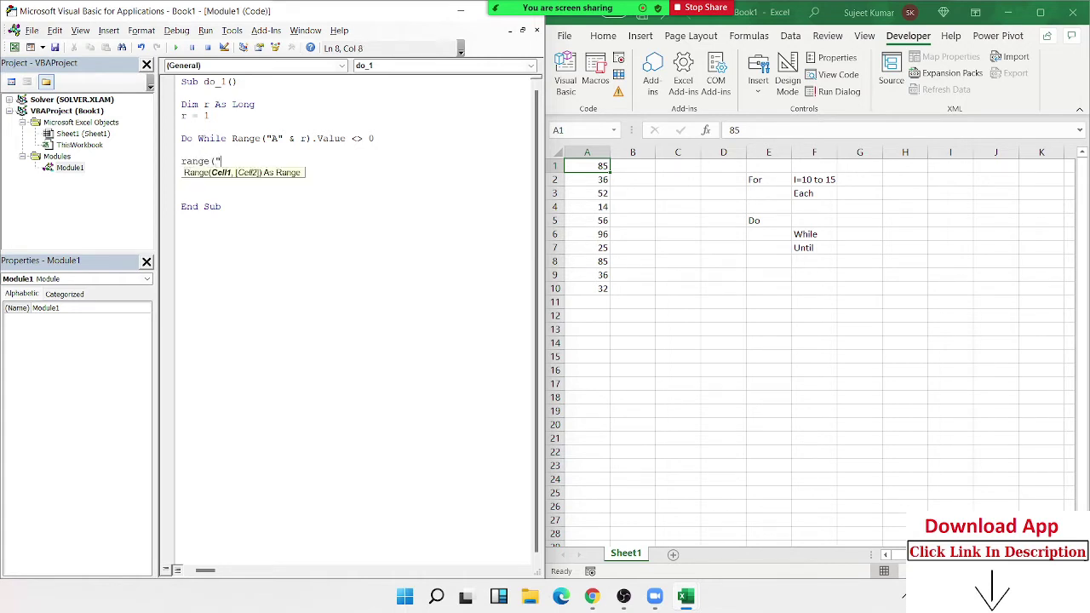
pyautogui.write('A')
pyautogui.write('" & ')
pyautogui.write('r)')
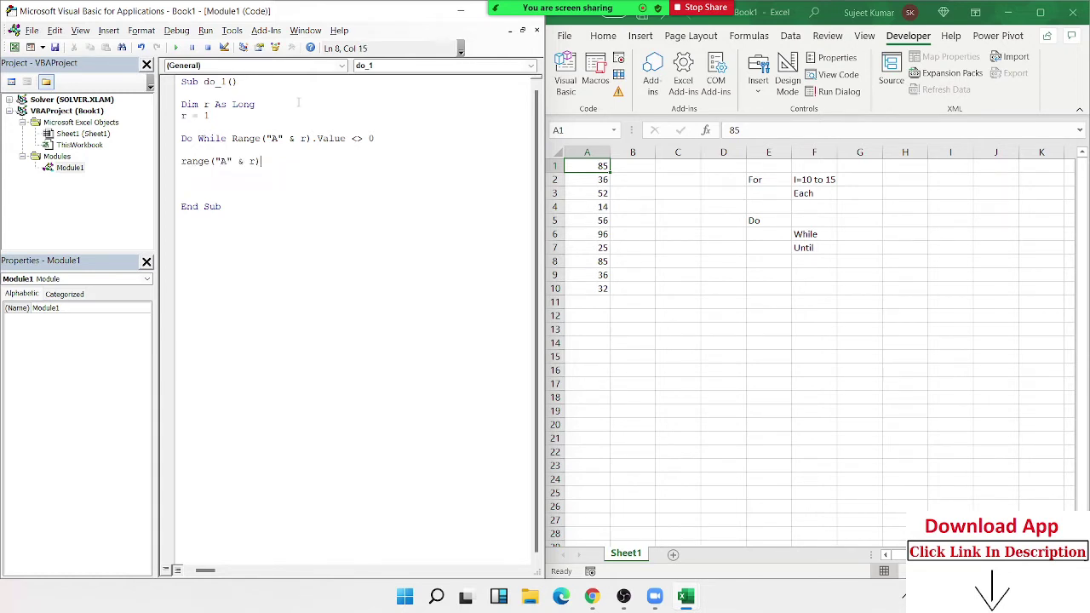
pyautogui.write('.Value')
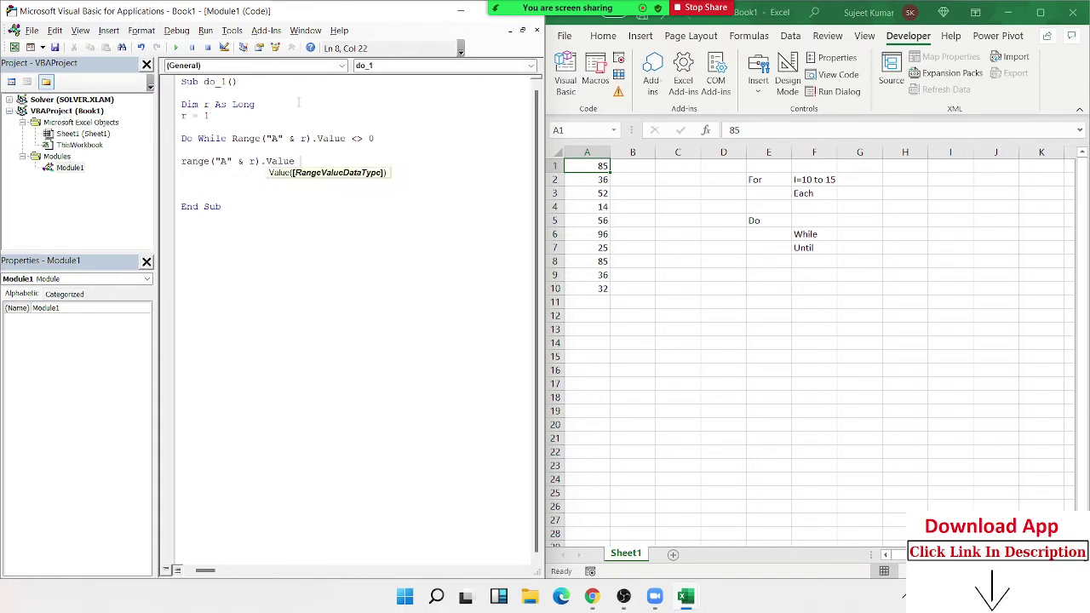
pyautogui.doubleClick(221, 162)
pyautogui.write('B')
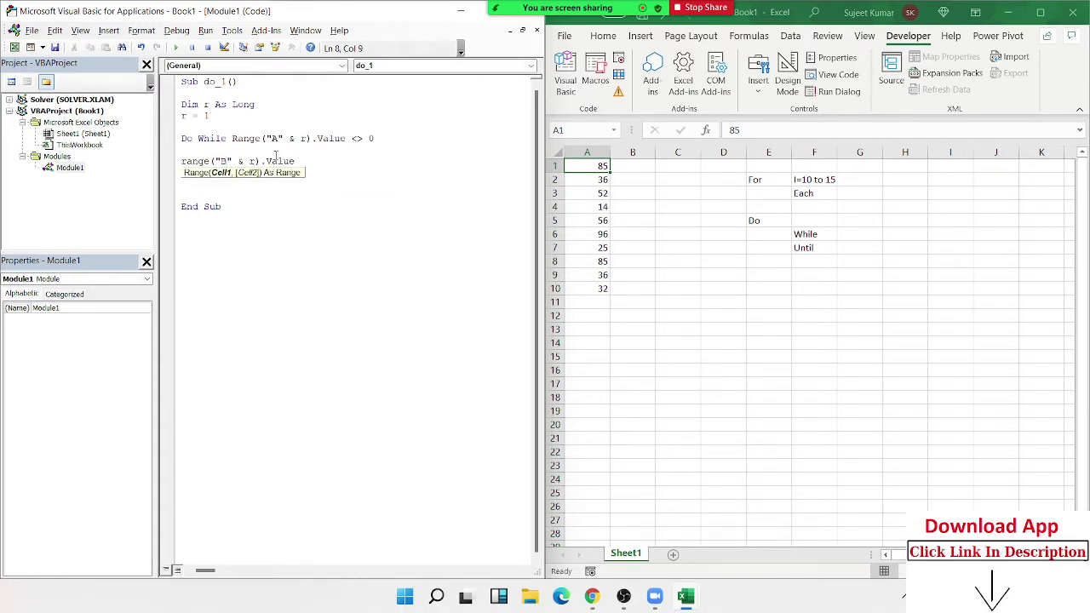
pyautogui.click(297, 161)
pyautogui.write('=')
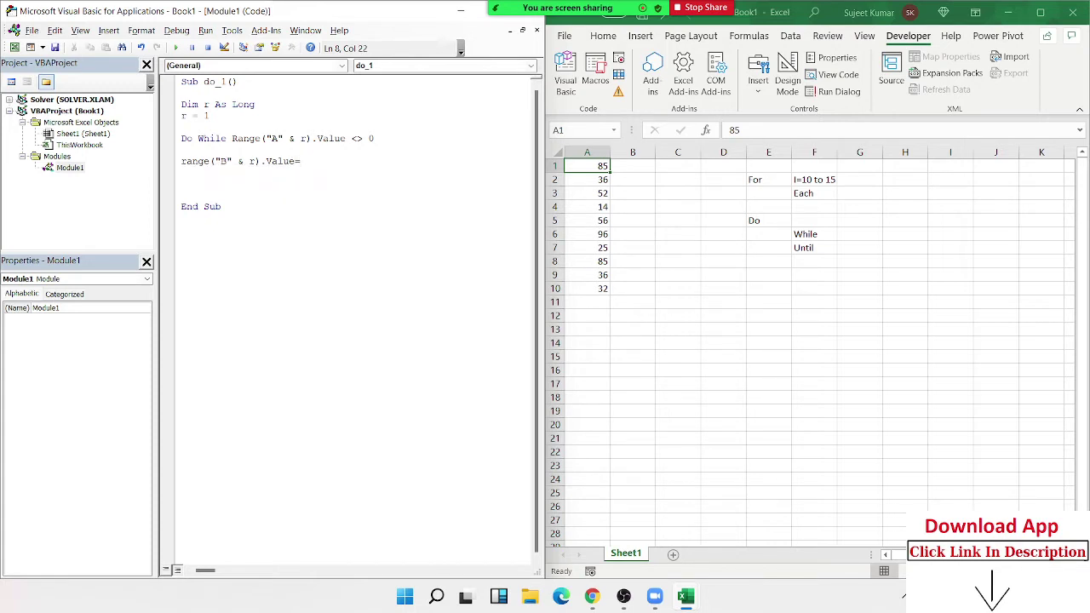
pyautogui.write('"0')
pyautogui.write('K"')
pyautogui.press('Return')
# - Add the r = r + 1 increment and close the loop with Loop
pyautogui.write('r ')
pyautogui.write('= r + 1')
pyautogui.press('Return')
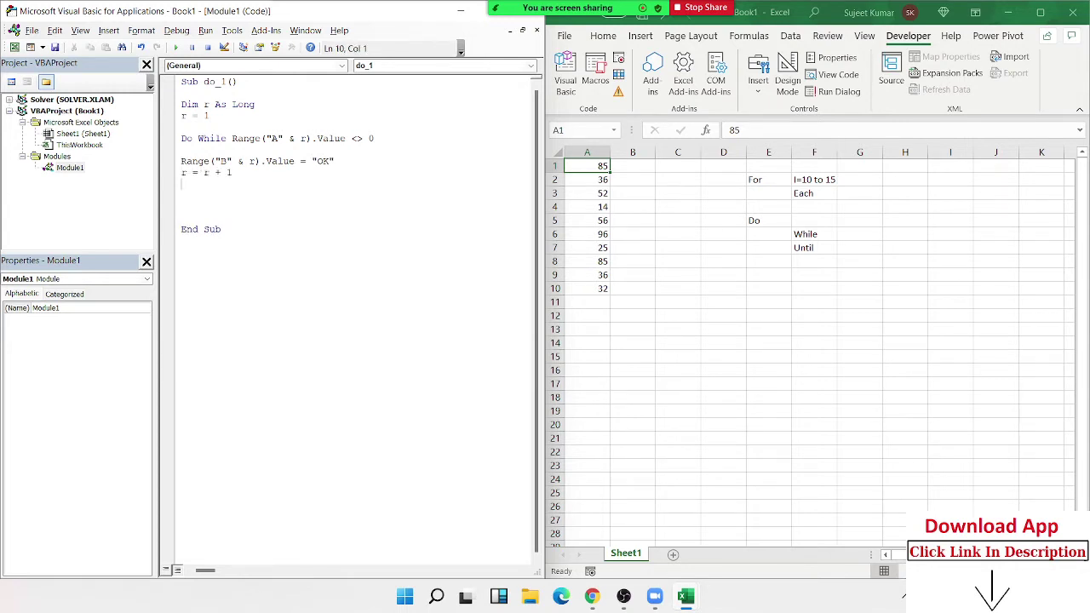
pyautogui.press('Return')
pyautogui.write('Loo')
pyautogui.write('p')
pyautogui.press('Return')
pyautogui.moveTo(247, 115); pyautogui.dragTo(176, 117)
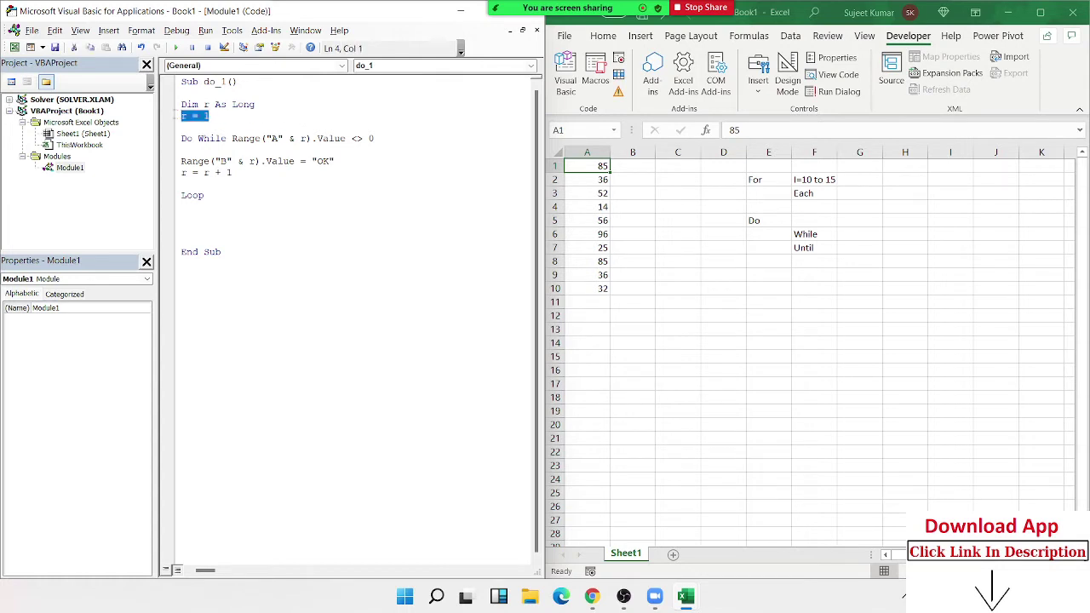
pyautogui.doubleClick(205, 105)
pyautogui.click(278, 138)
# - Step into do_1 with F8 until the first pass writes OK into B1
pyautogui.press('F8')
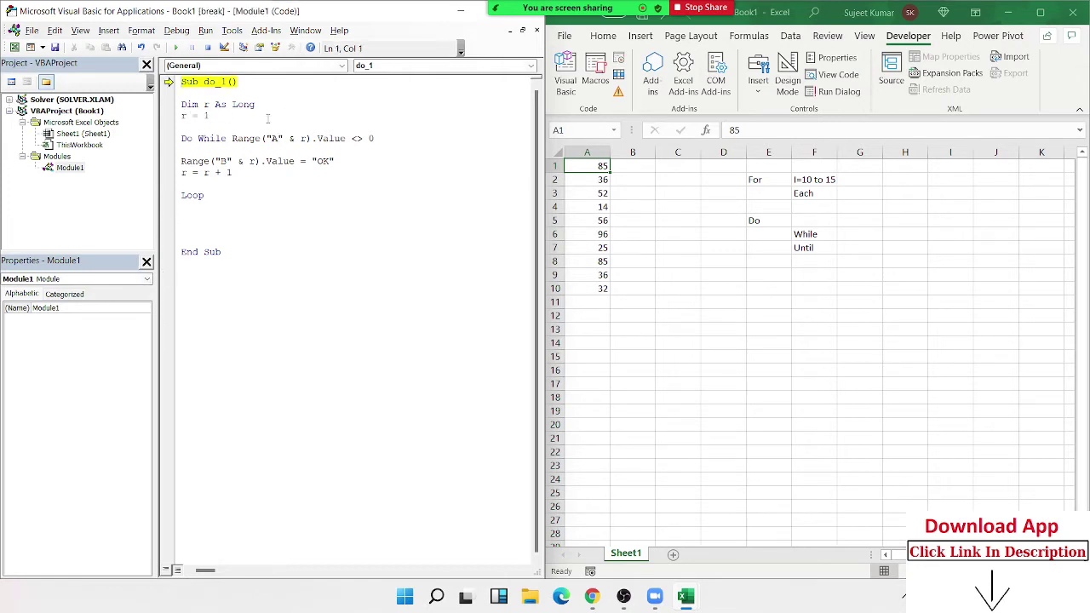
pyautogui.press('F8')
pyautogui.press('F8')
pyautogui.moveTo(262, 139)
pyautogui.press('F8')
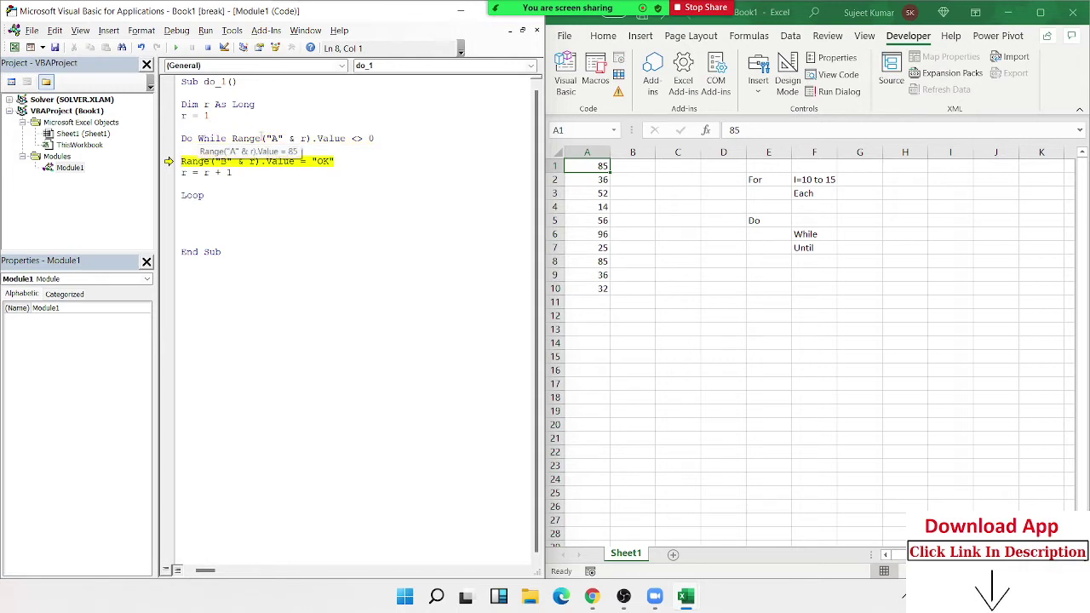
pyautogui.press('F8')
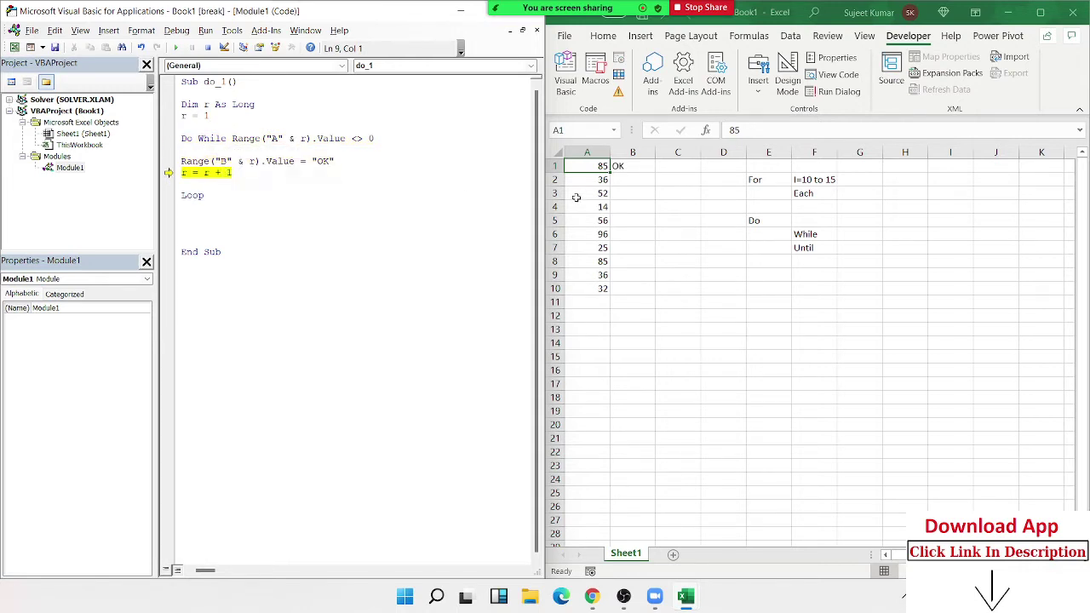
pyautogui.press('F8')
pyautogui.press('F8')
pyautogui.moveTo(325, 139)
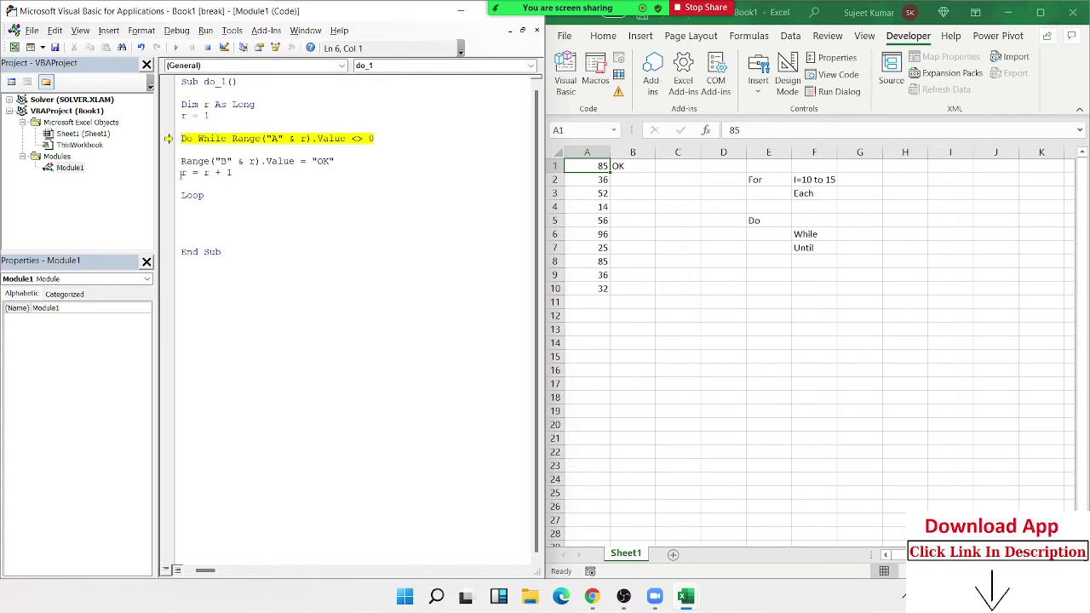
# - Keep stepping through the loop so OK fills the remaining rows of column B
pyautogui.press('F8')
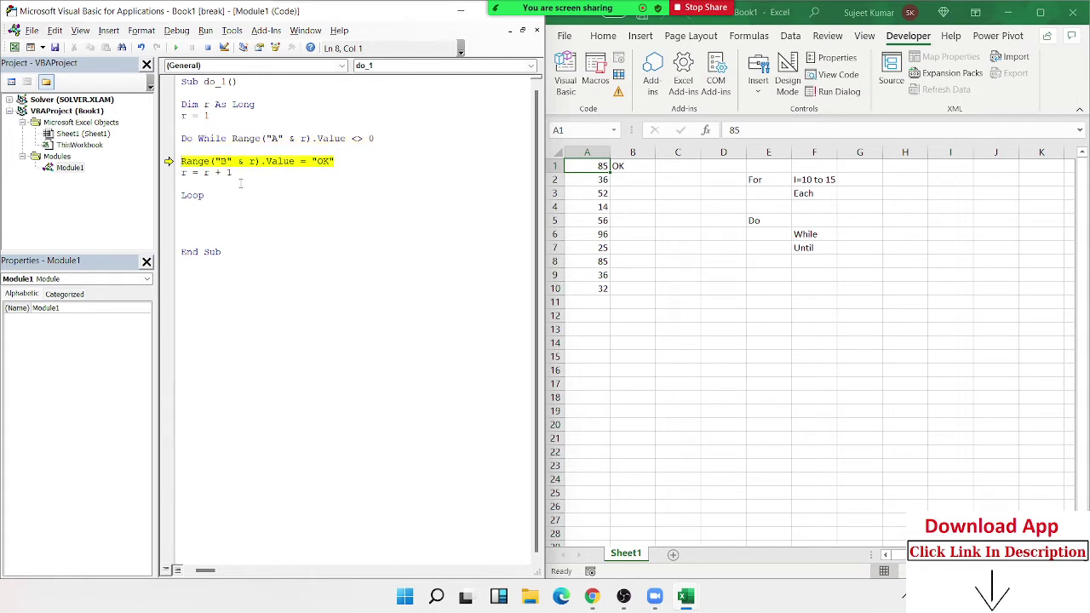
pyautogui.press('F8')
pyautogui.press('F8')
pyautogui.press('F8')
pyautogui.press('F8')
pyautogui.press('F8')
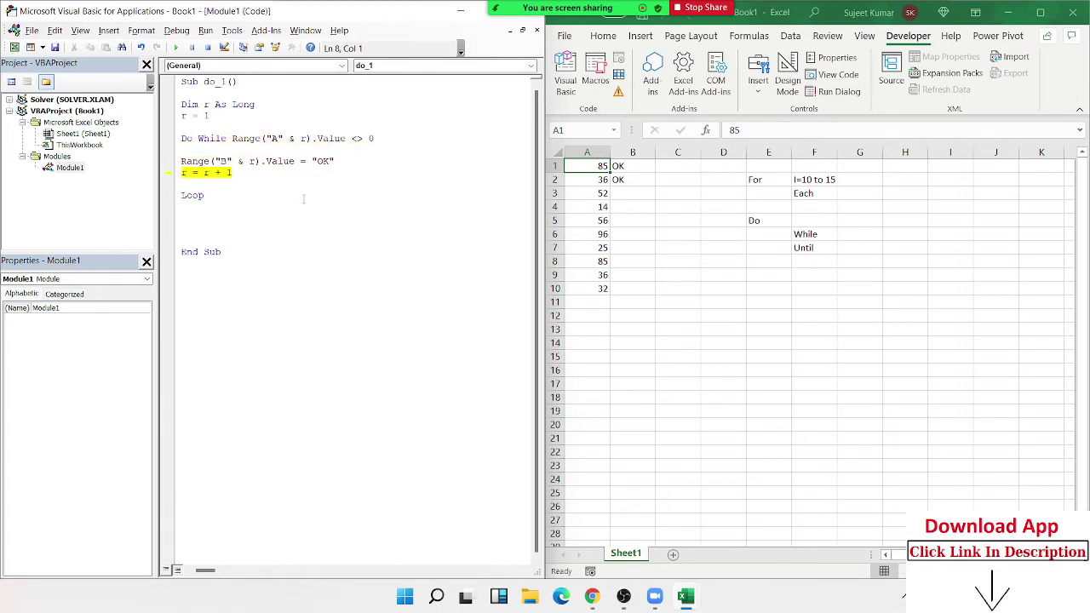
pyautogui.press('F8')
pyautogui.press('F8')
pyautogui.press('F8')
pyautogui.press('F8')
pyautogui.press('F8')
pyautogui.press('F8')
pyautogui.press('F8')
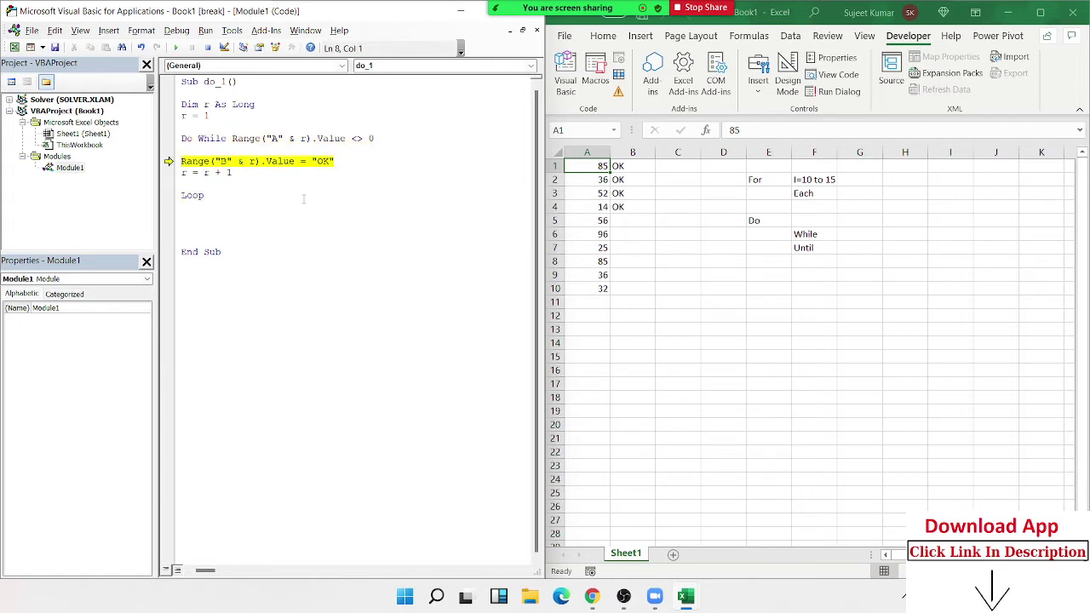
pyautogui.press('F8')
pyautogui.press('F8')
pyautogui.press('F8')
pyautogui.press('F8')
pyautogui.press('F8')
pyautogui.press('F8')
pyautogui.press('F8')
pyautogui.press('F8')
pyautogui.press('F8')
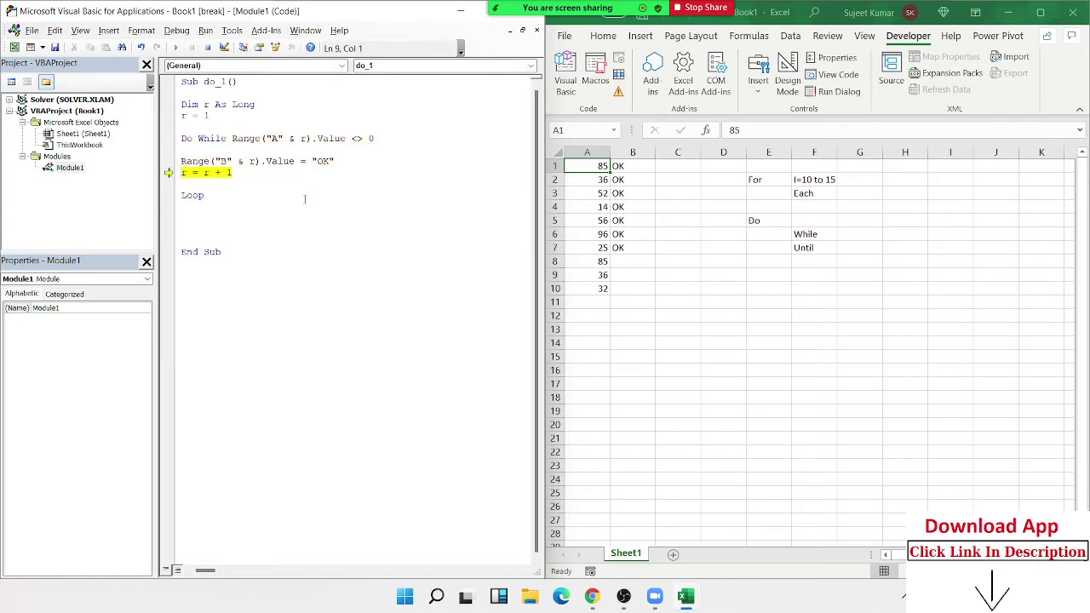
pyautogui.press('F8')
pyautogui.press('F8')
pyautogui.press('F8')
pyautogui.press('F8')
pyautogui.press('F8')
pyautogui.press('F8')
pyautogui.press('F8')
pyautogui.press('F8')
pyautogui.press('F8')
pyautogui.press('F8')
pyautogui.press('F8')
pyautogui.press('F8')
pyautogui.press('F8')
pyautogui.press('F8')
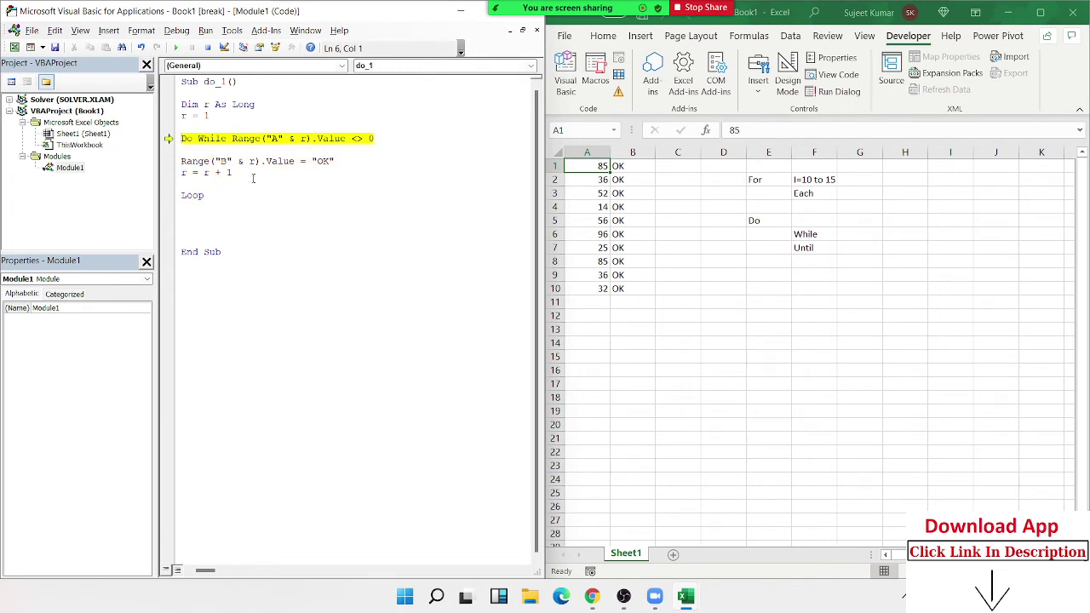
pyautogui.click(181, 172)
# - Experiment by adding an r=r+1 line directly under the Do While line
pyautogui.press('Return')
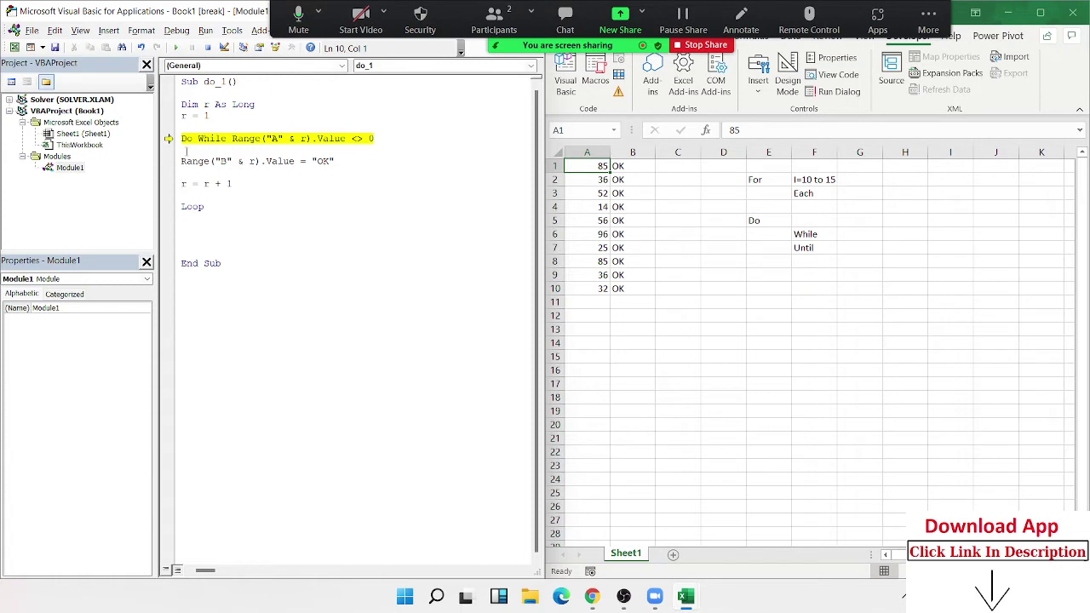
pyautogui.click(191, 150)
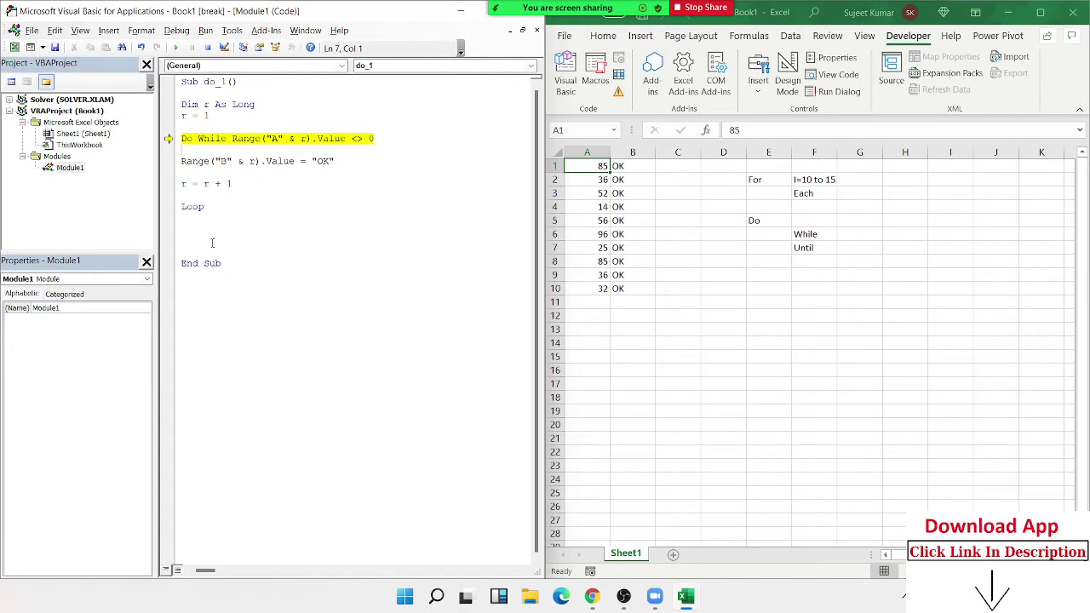
pyautogui.click(279, 184)
pyautogui.moveTo(181, 138); pyautogui.dragTo(382, 142)
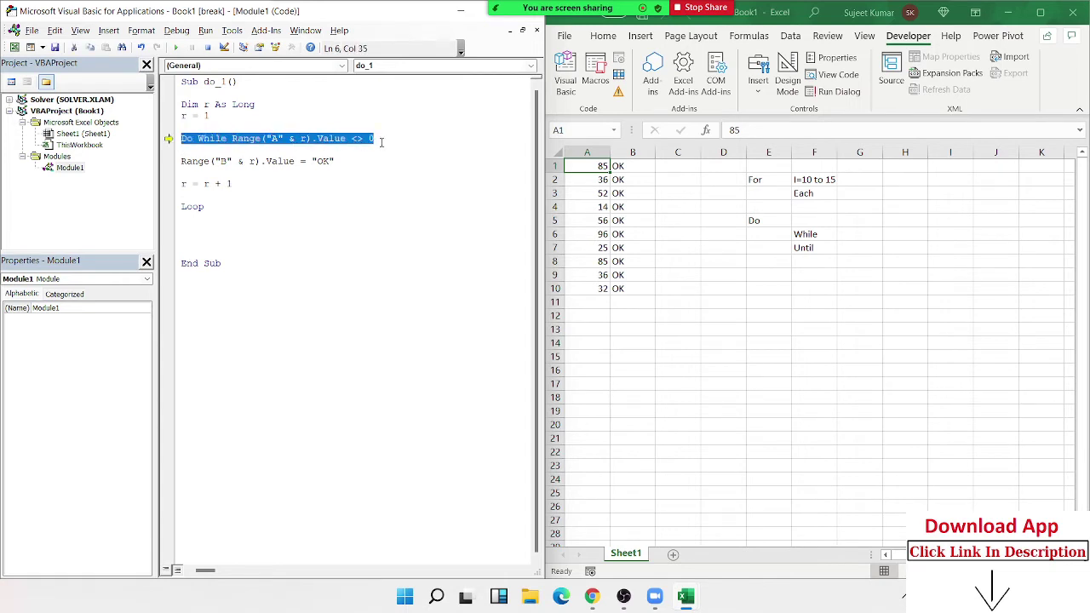
pyautogui.moveTo(180, 161); pyautogui.dragTo(340, 161)
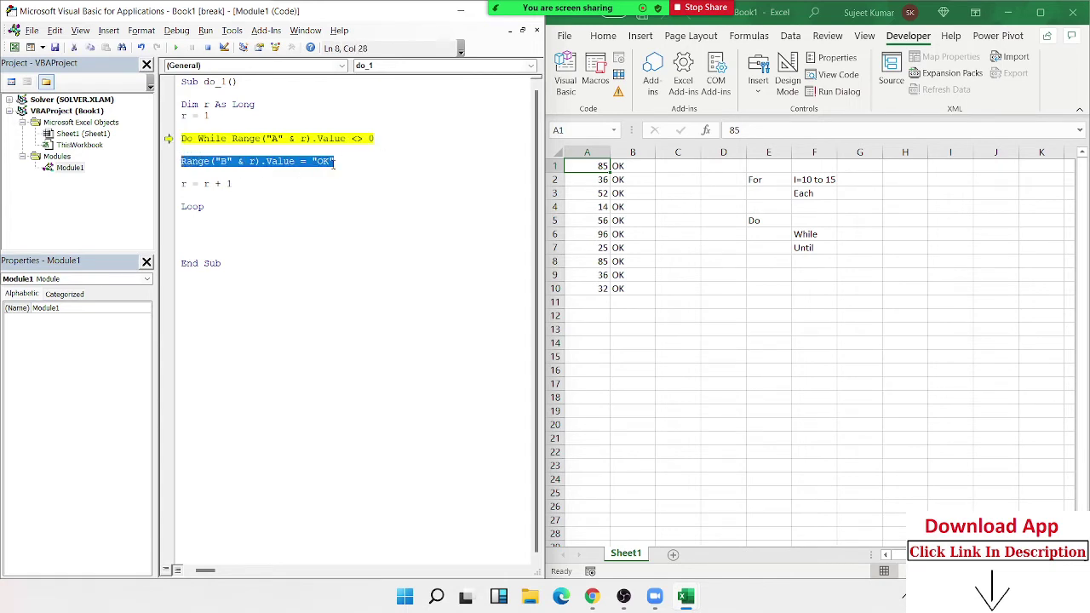
pyautogui.click(180, 138)
pyautogui.moveTo(181, 138); pyautogui.dragTo(382, 143)
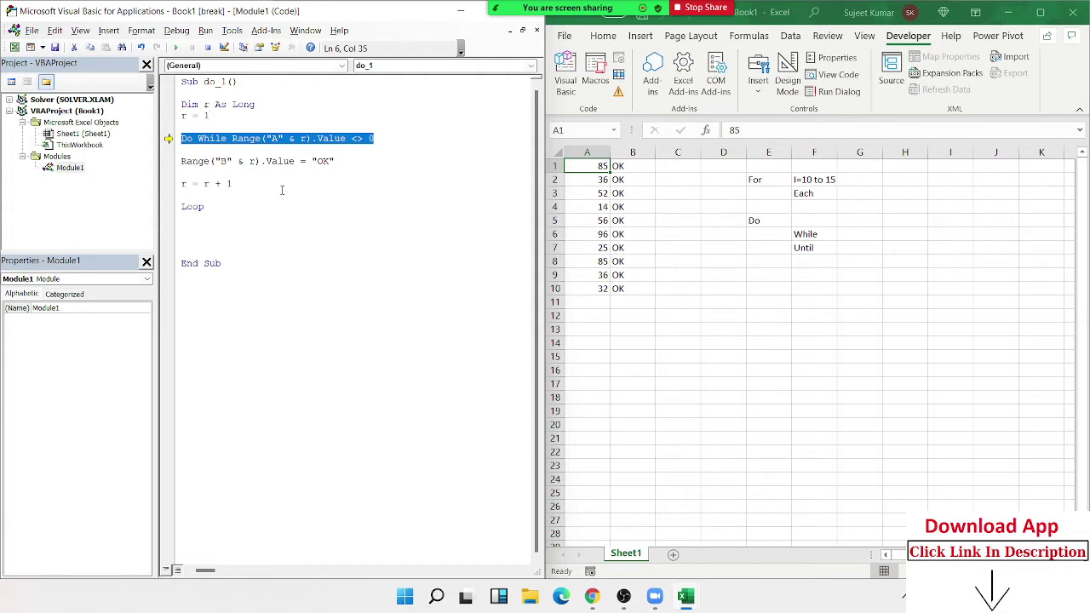
pyautogui.click(203, 150)
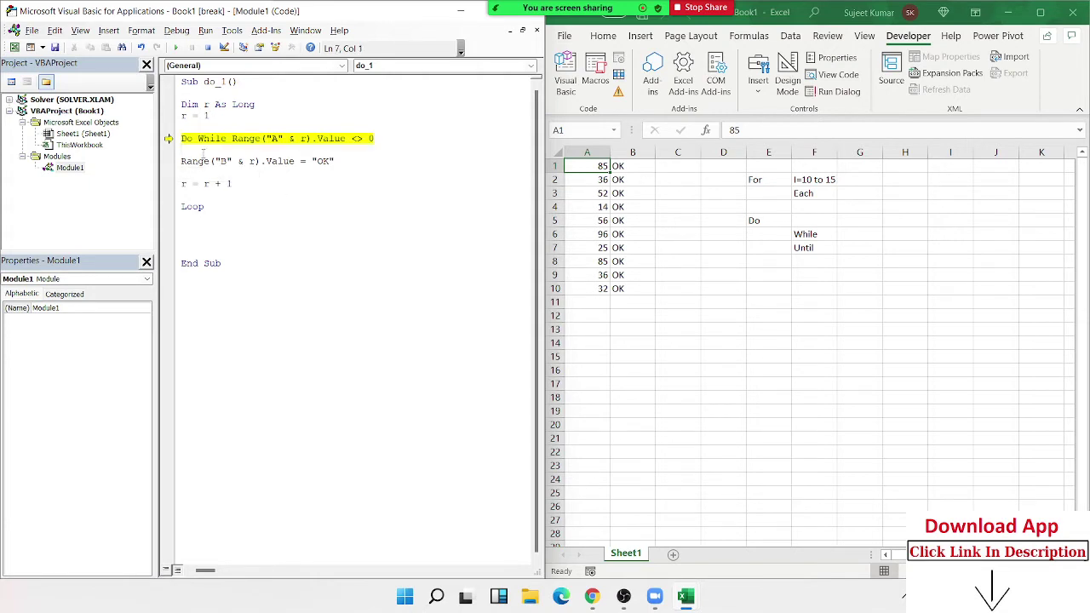
pyautogui.write('r=r+1')
pyautogui.click(250, 175)
# - Delete the experimental r=r+1 line, leaving the original loop code intact
pyautogui.moveTo(272, 138)
pyautogui.mouseDown()
pyautogui.moveTo(304, 138)
pyautogui.moveTo(297, 161)
pyautogui.moveTo(170, 147)
pyautogui.mouseUp()
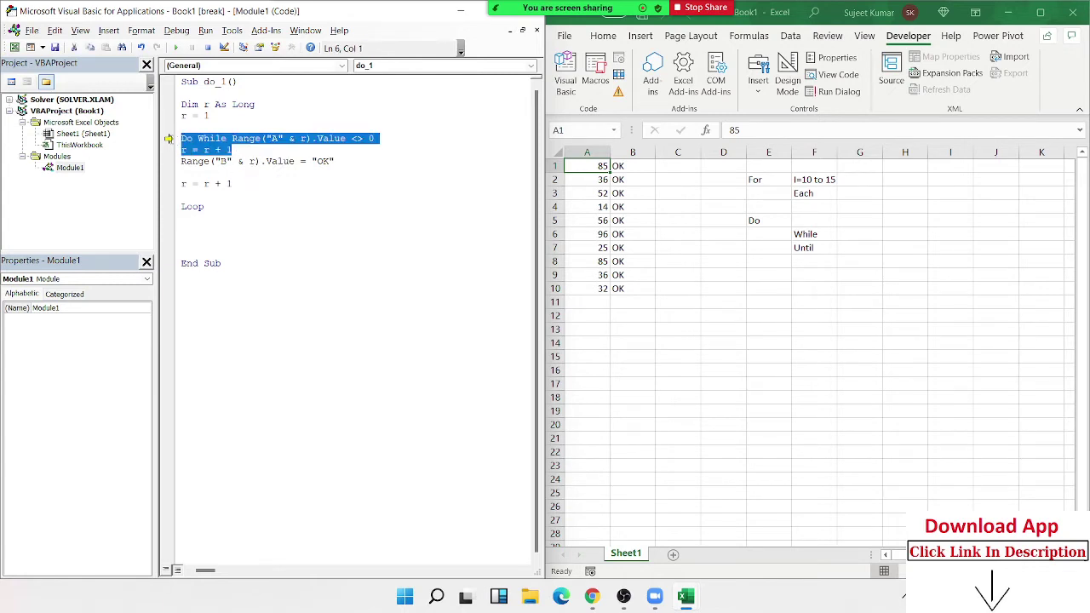
pyautogui.press('Delete')
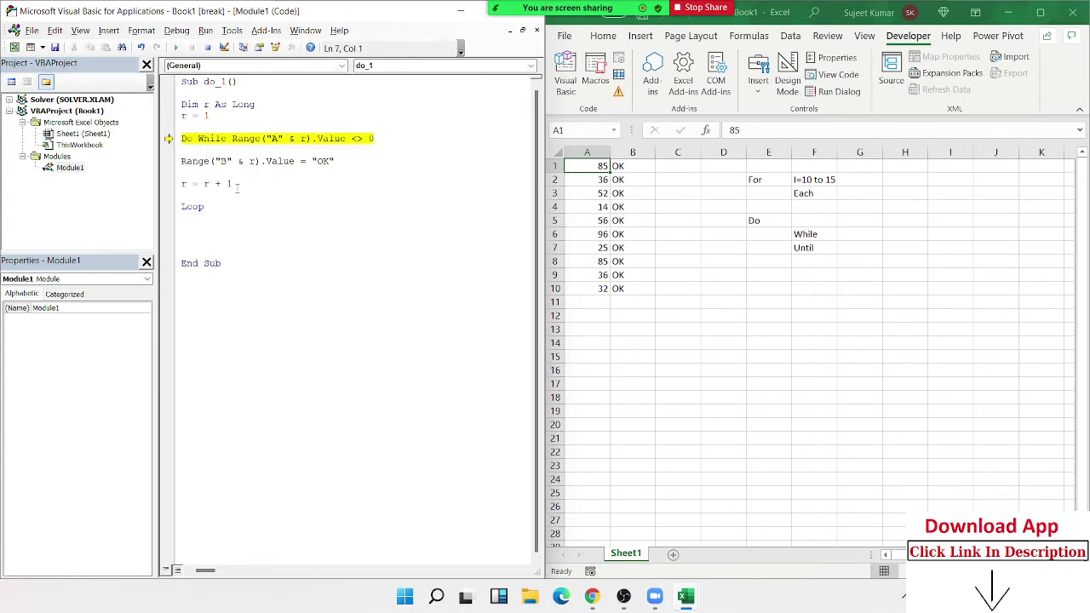
pyautogui.click(238, 186)
pyautogui.moveTo(235, 184); pyautogui.dragTo(208, 184)
pyautogui.moveTo(242, 138); pyautogui.dragTo(181, 127)
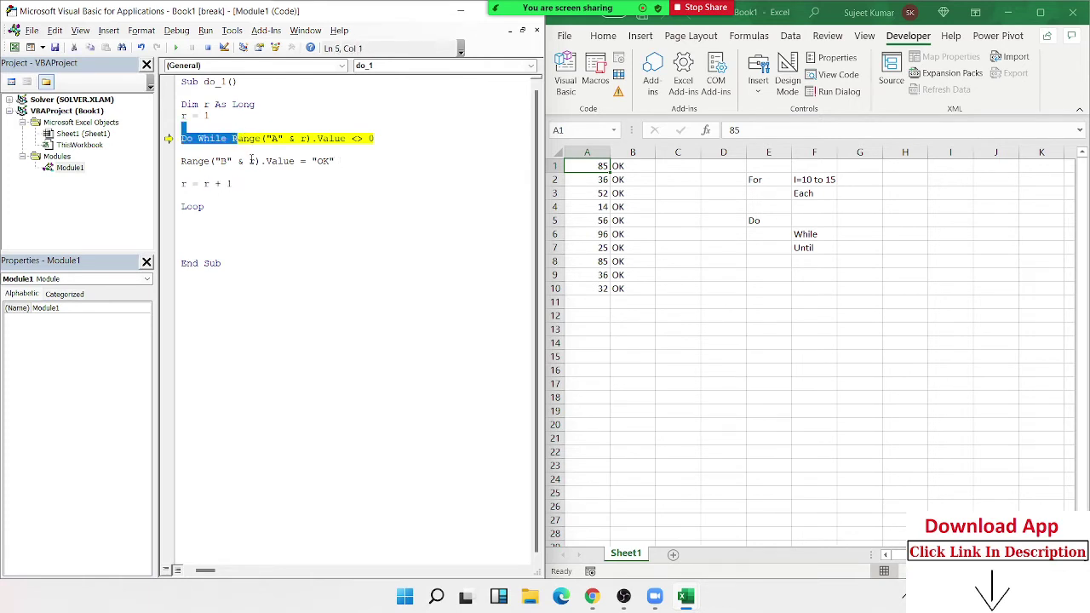
pyautogui.click(236, 173)
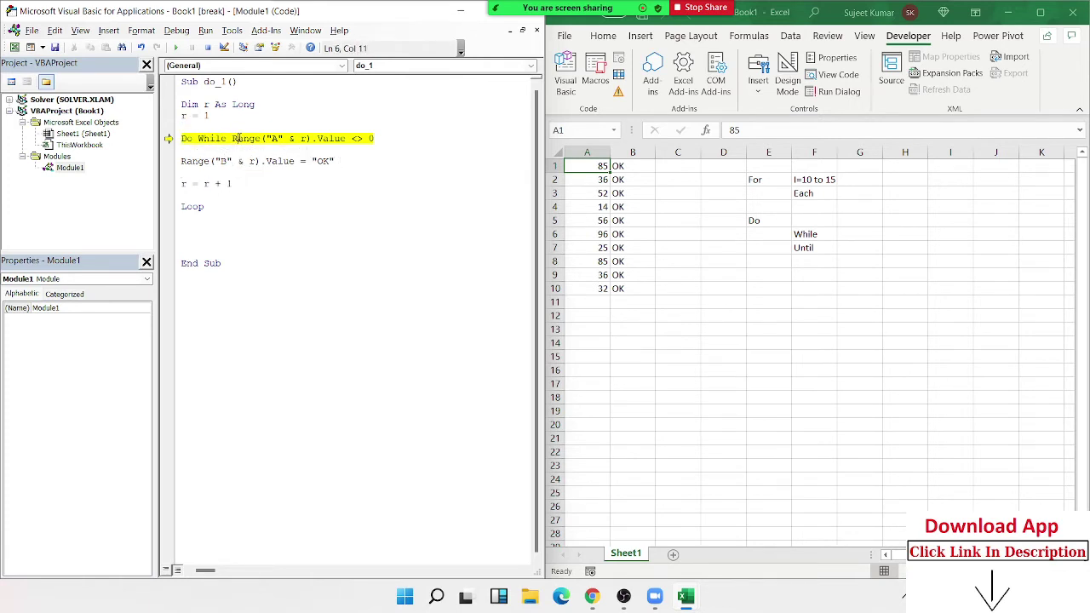
pyautogui.click(234, 138)
# - Step do_1 through End Sub and check that B1:B10 show OK
pyautogui.press('F8')
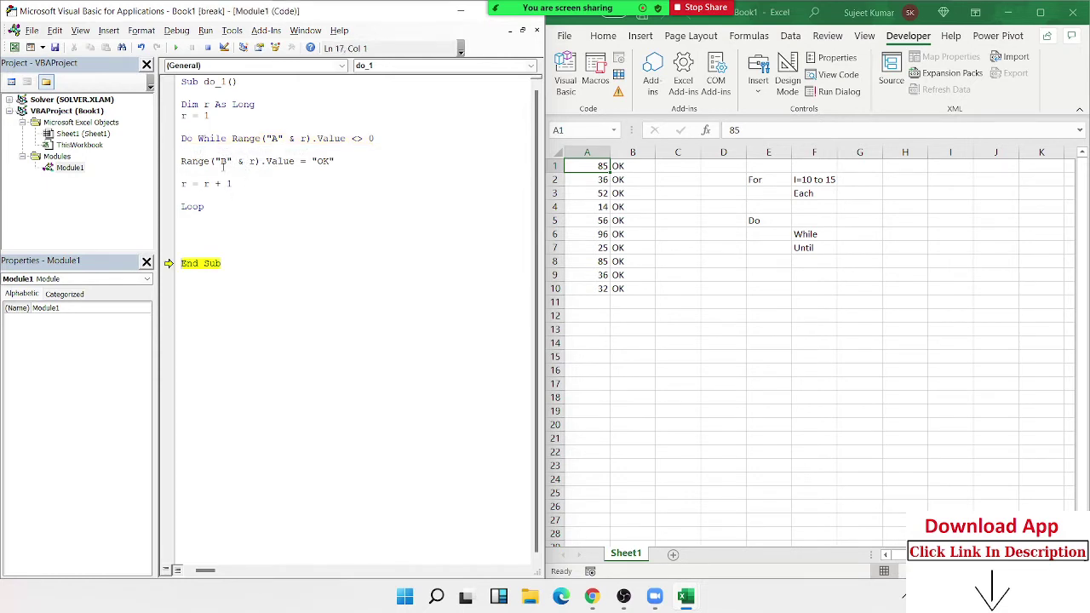
pyautogui.press('F8')
pyautogui.click(620, 247)
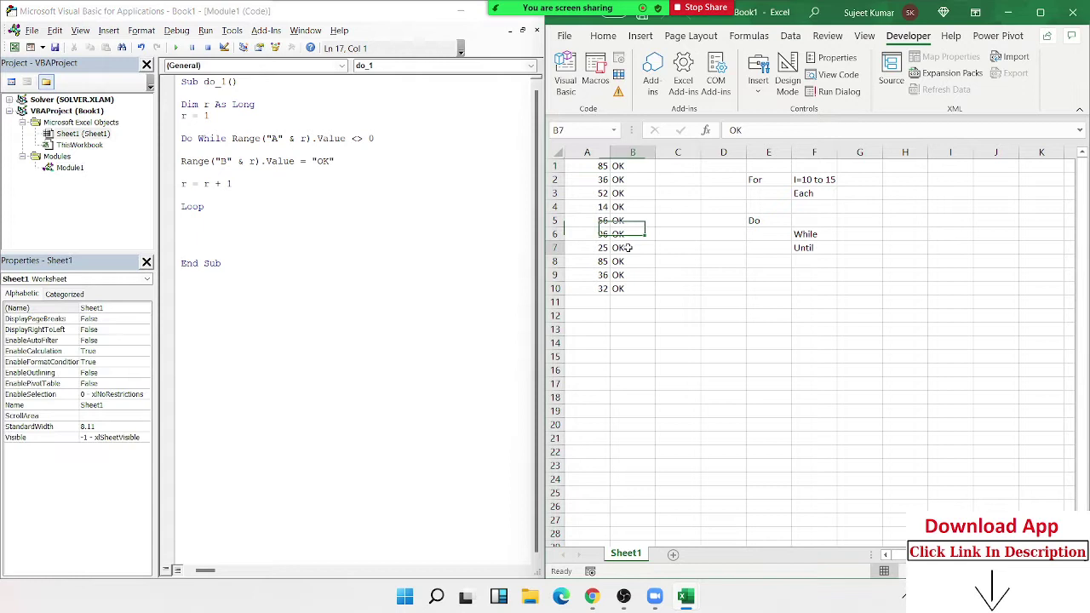
pyautogui.click(620, 302)
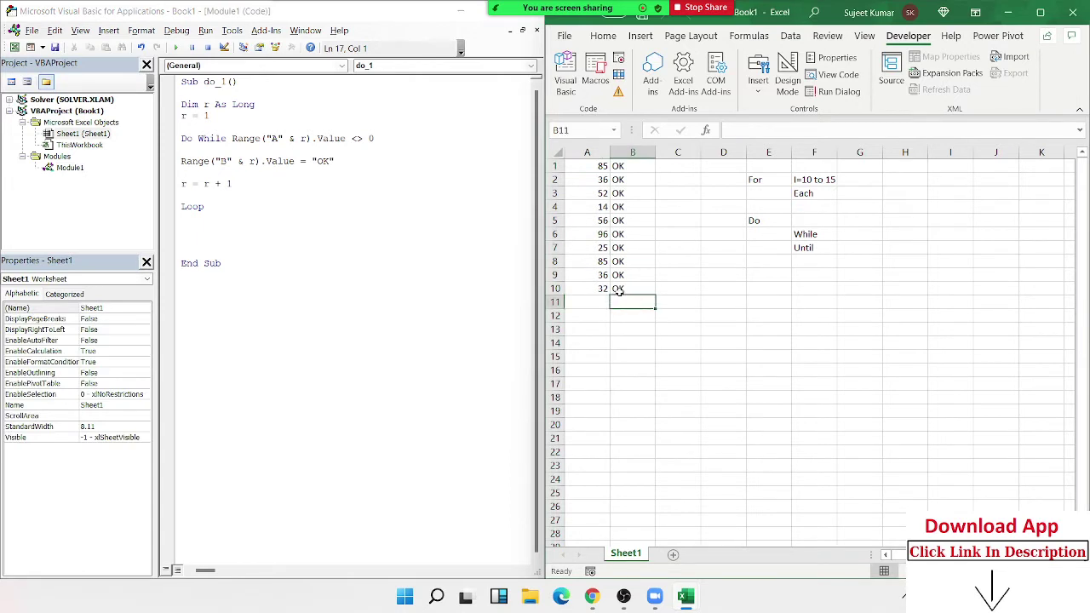
pyautogui.click(620, 289)
pyautogui.click(228, 230)
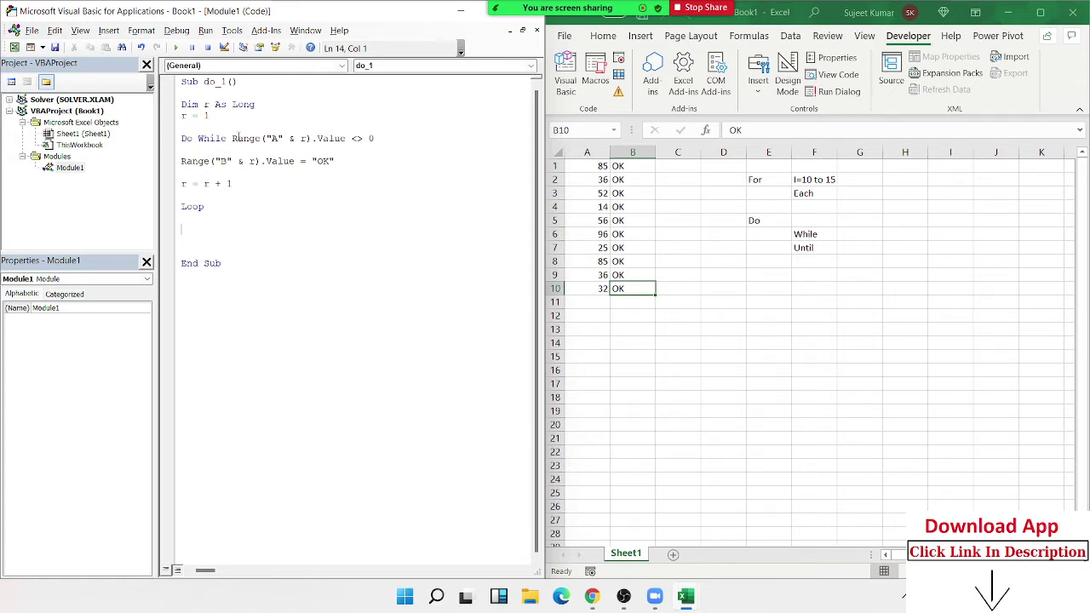
# - Duplicate the do_1 procedure below itself and rename the copy do_2
pyautogui.moveTo(232, 138); pyautogui.dragTo(380, 139)
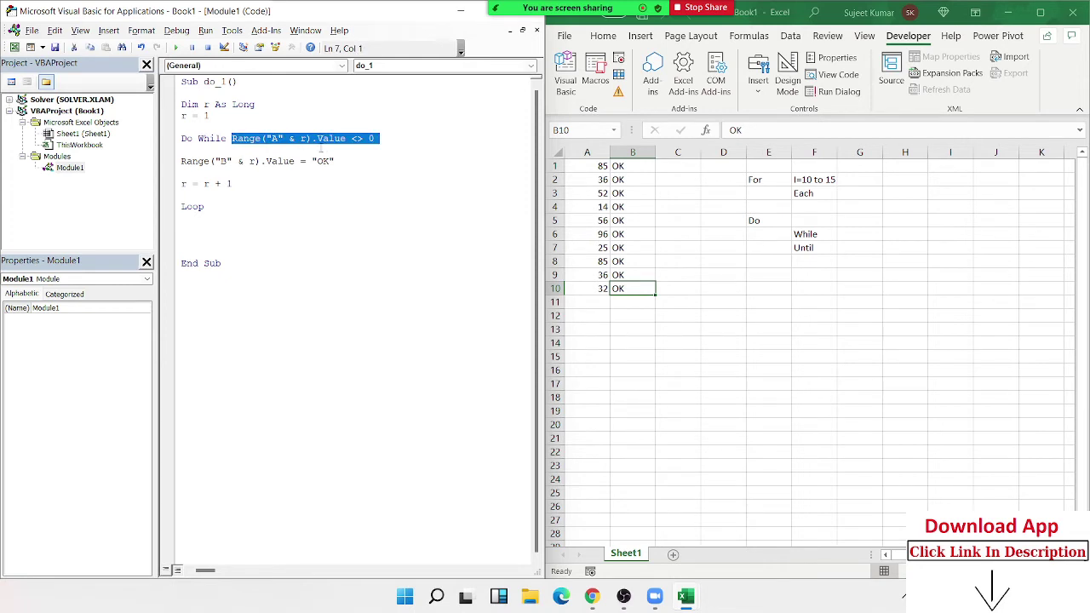
pyautogui.moveTo(236, 270); pyautogui.dragTo(174, 81)
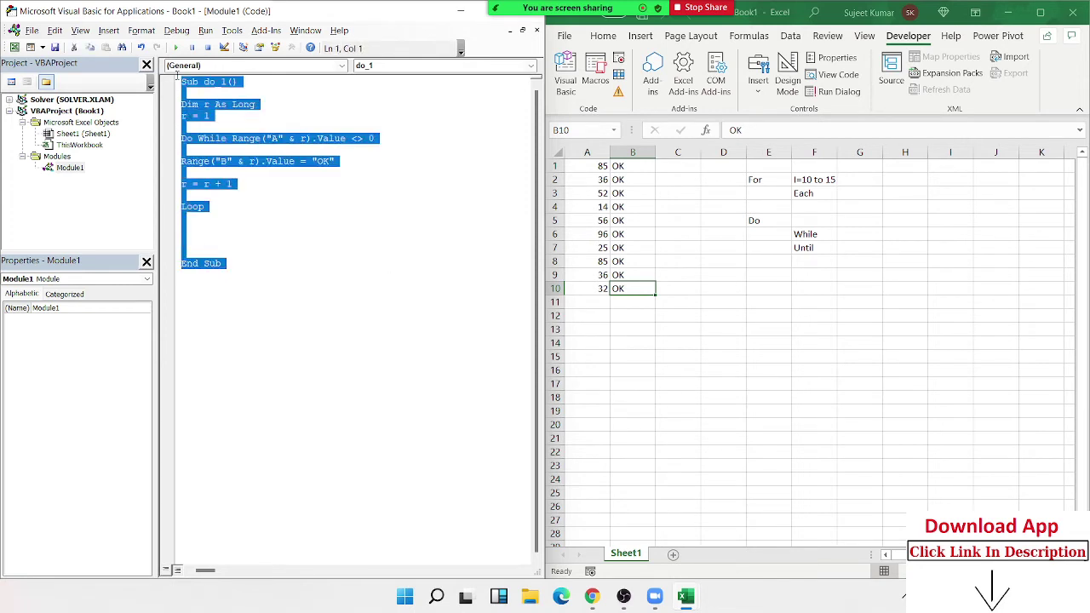
pyautogui.hotkey('ctrl', 'c')
pyautogui.click(193, 303)
pyautogui.hotkey('ctrl', 'v')
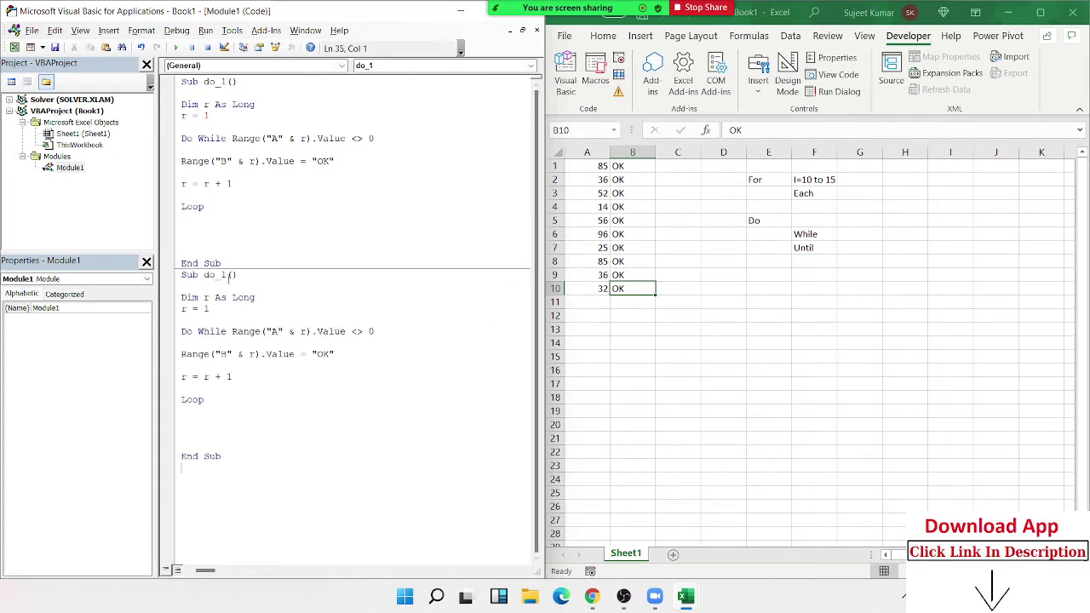
pyautogui.click(228, 274)
pyautogui.press('BackSpace')
pyautogui.write('2')
# - Clear the OK values from B1:B10 on the worksheet
pyautogui.click(222, 320)
pyautogui.click(635, 291)
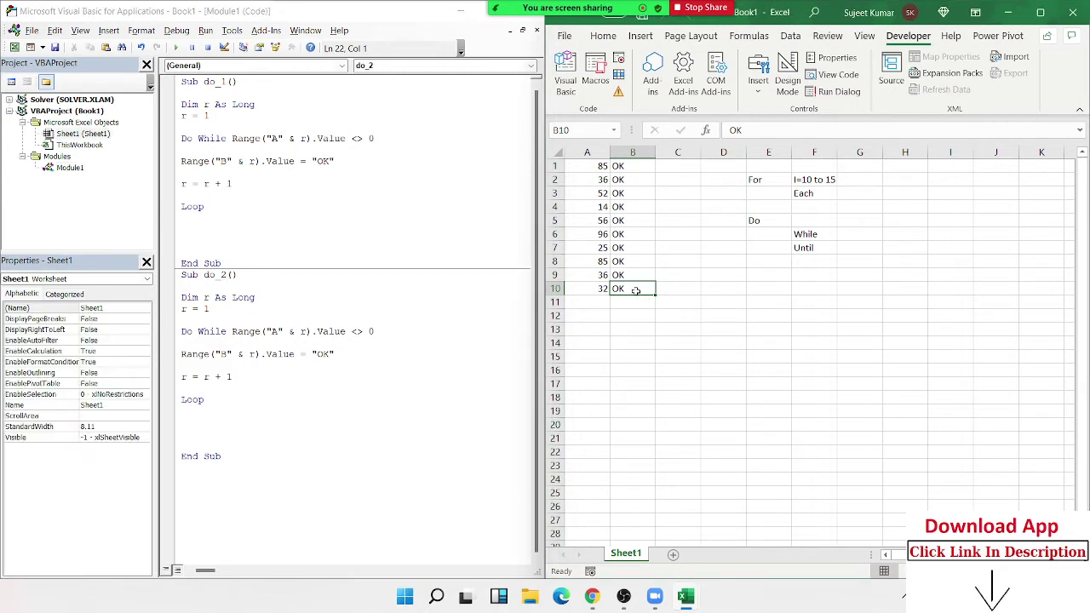
pyautogui.moveTo(635, 291); pyautogui.dragTo(626, 167)
pyautogui.press('Delete')
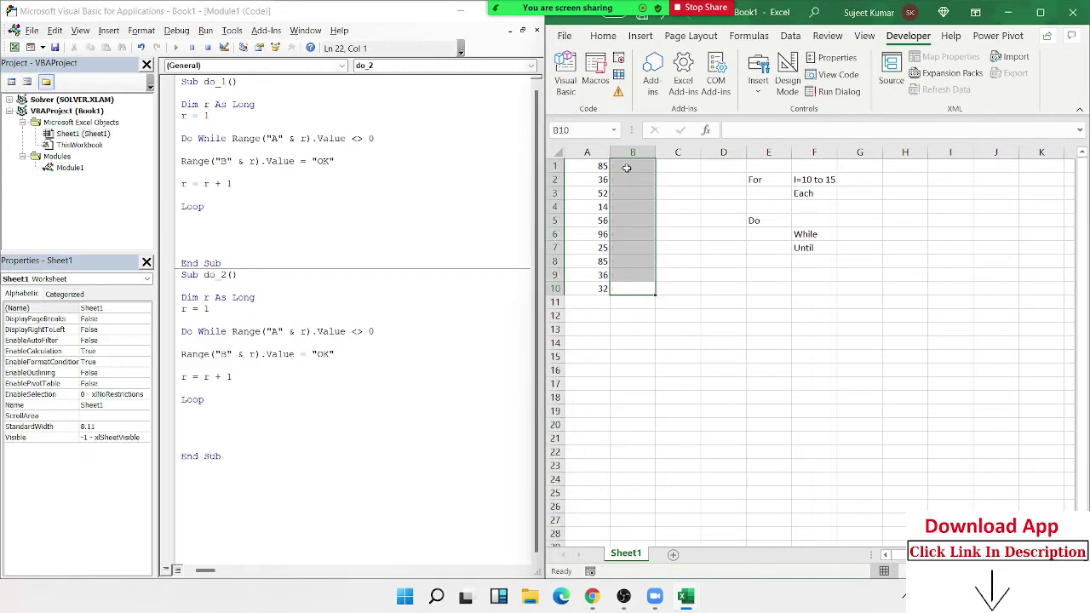
# - Change do_2's loop to Do Until Range("A" & r).Value = 0 and run it
pyautogui.doubleClick(210, 334)
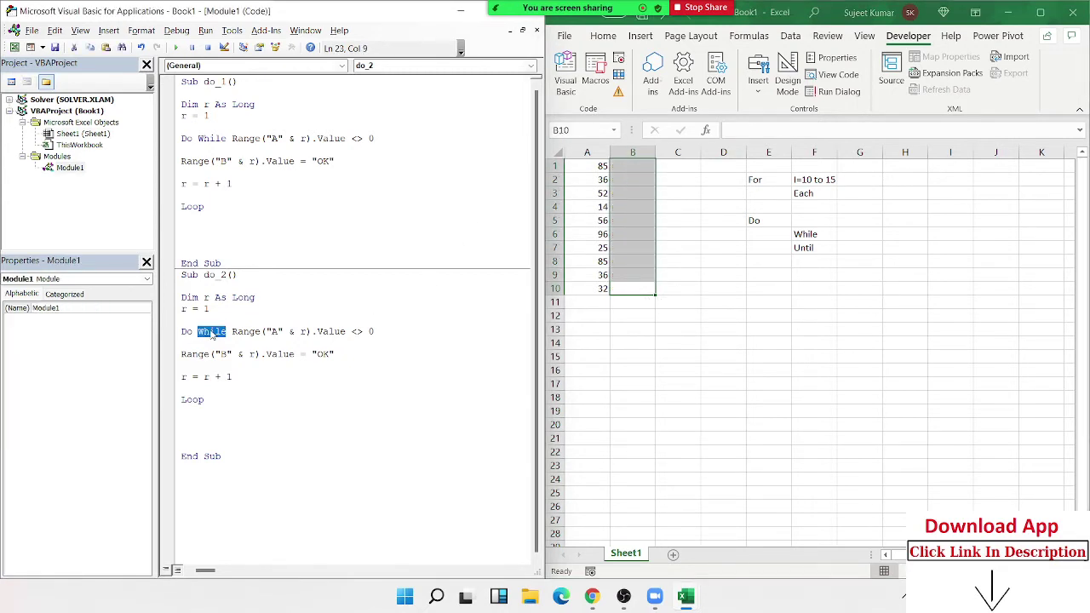
pyautogui.write('until')
pyautogui.click(270, 354)
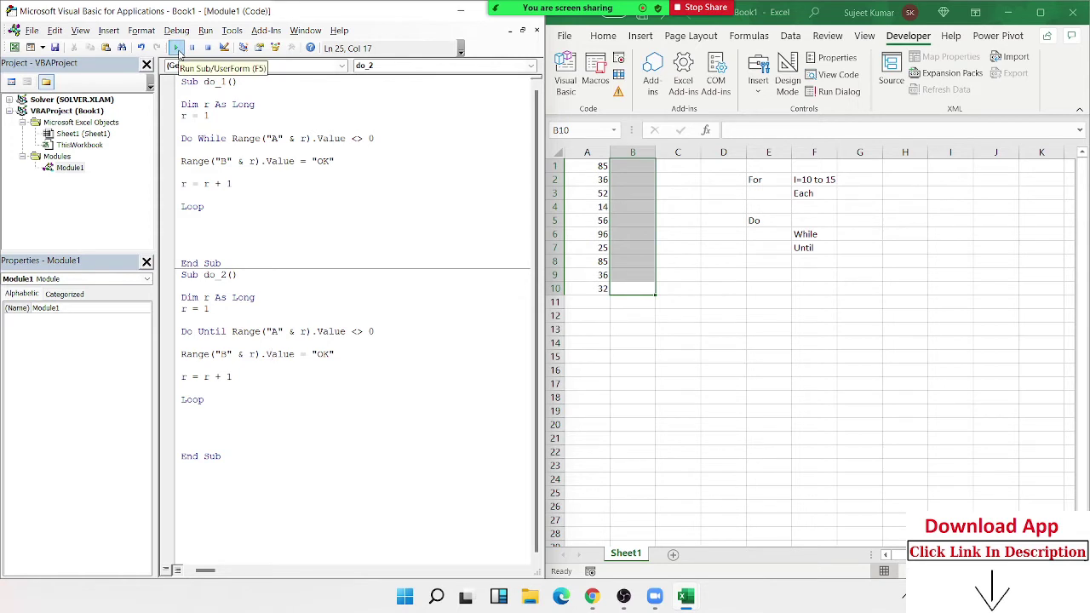
pyautogui.click(178, 49)
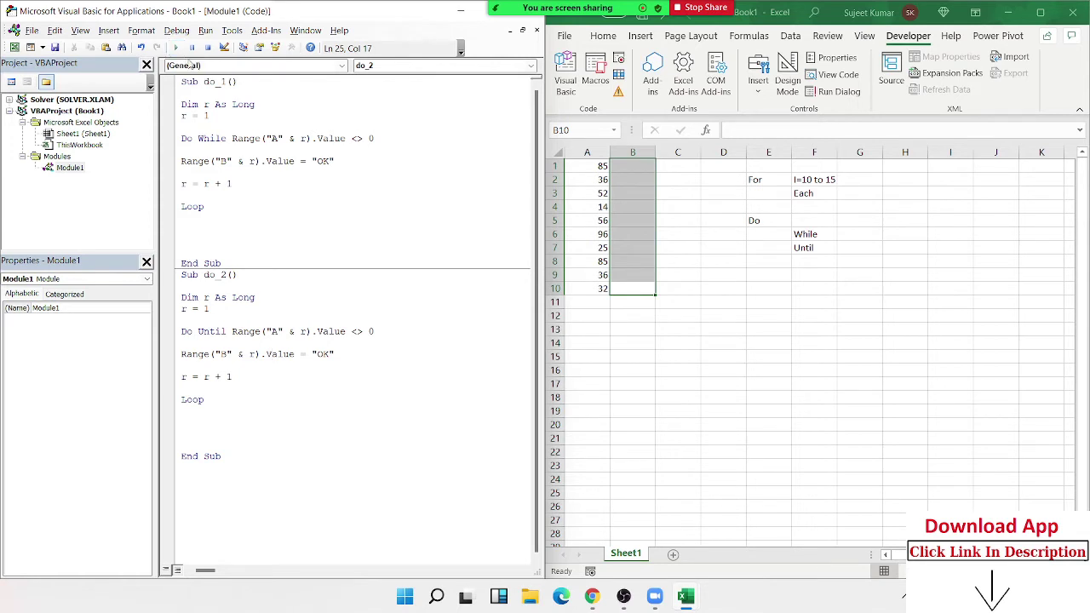
pyautogui.doubleClick(333, 331)
pyautogui.doubleClick(356, 332)
pyautogui.write('=')
pyautogui.press('Down')
pyautogui.click(177, 49)
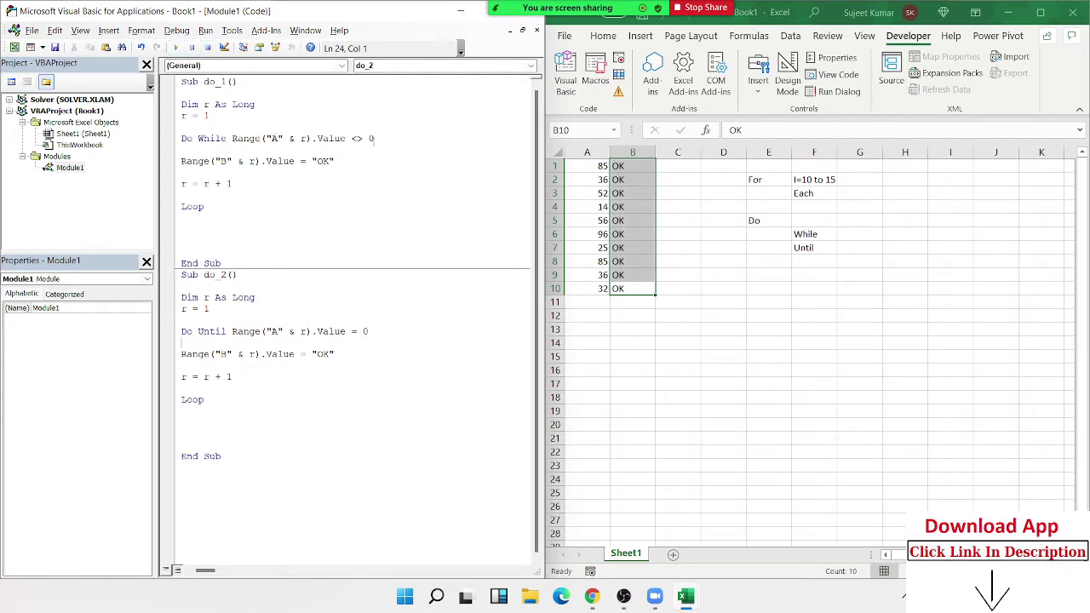
# - Compare do_2's Do Until ... = 0 condition with do_1's Do While ... <> 0 condition
pyautogui.moveTo(373, 138); pyautogui.dragTo(233, 138)
pyautogui.moveTo(233, 333); pyautogui.dragTo(370, 335)
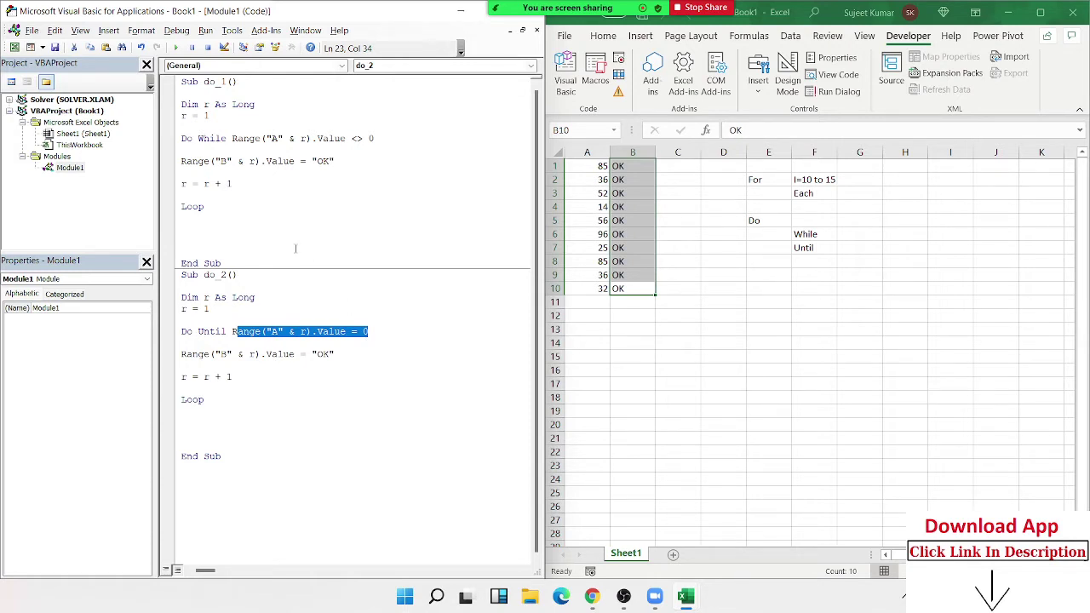
pyautogui.moveTo(232, 138); pyautogui.dragTo(380, 142)
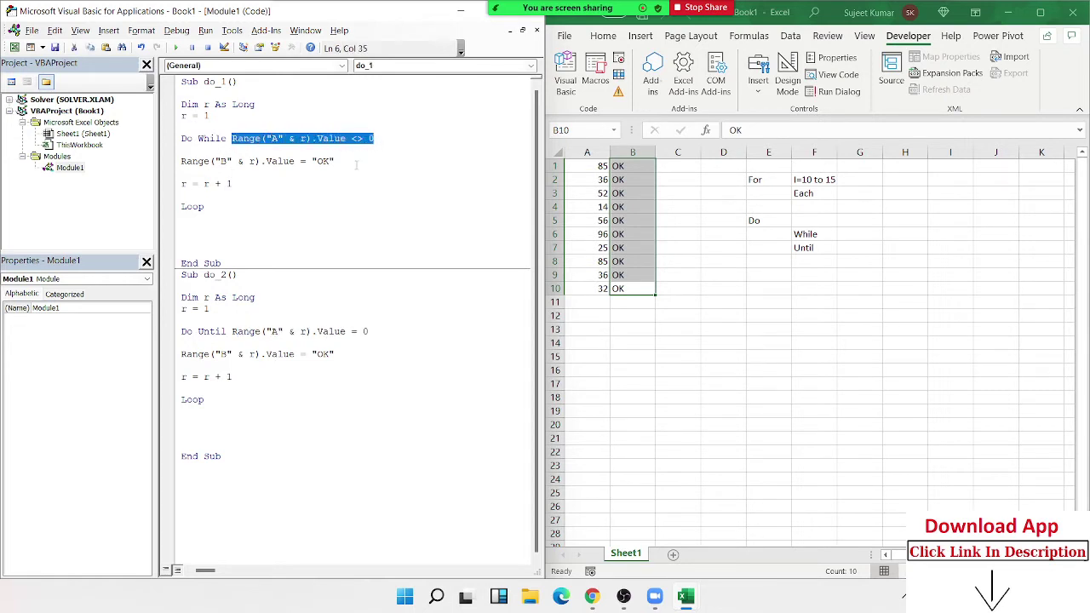
pyautogui.click(355, 169)
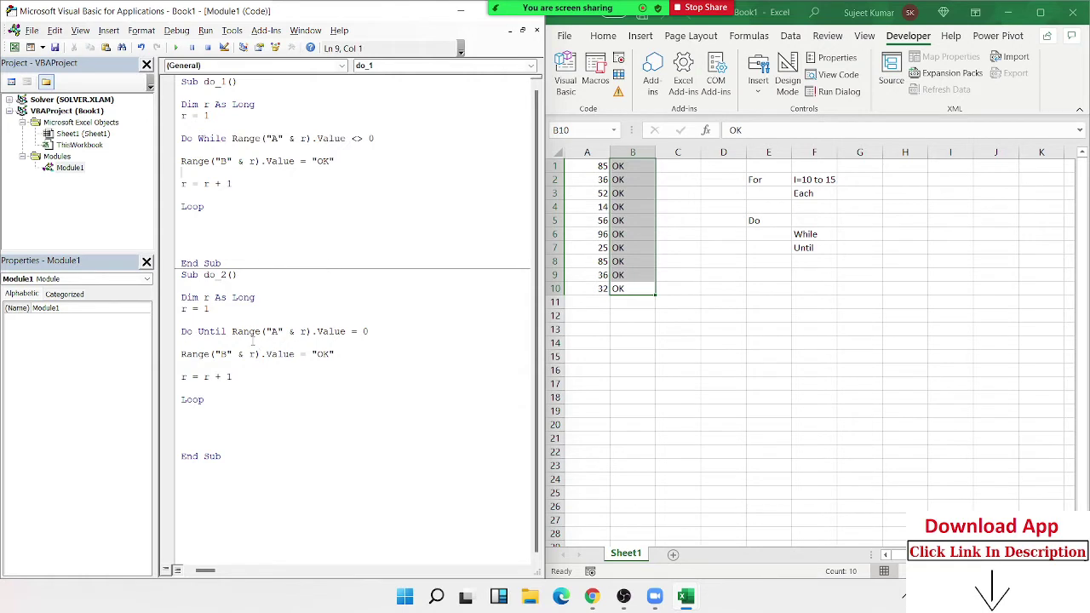
pyautogui.moveTo(231, 332); pyautogui.dragTo(391, 344)
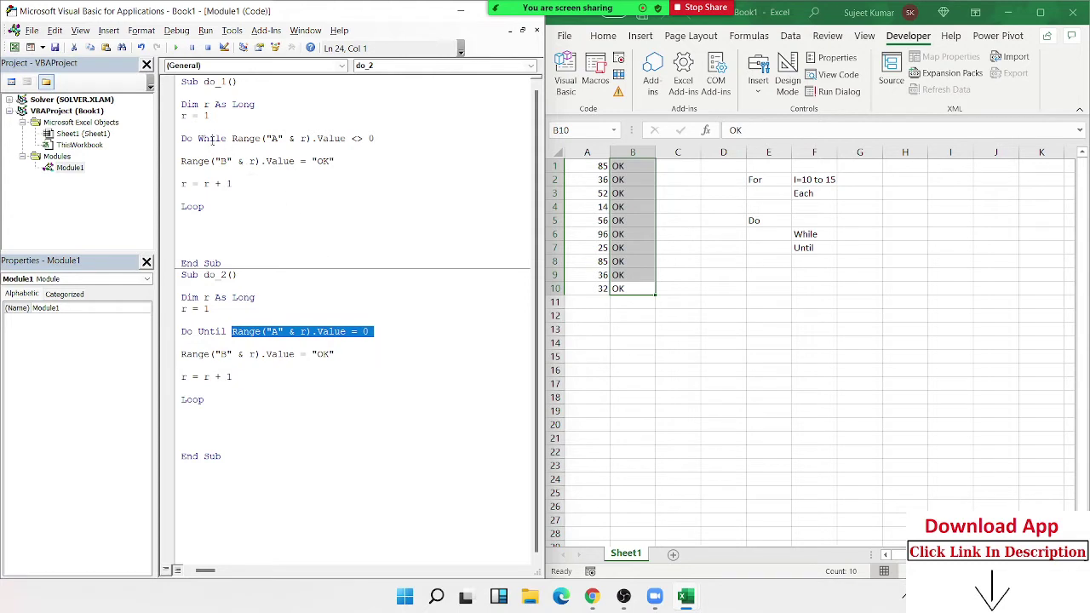
pyautogui.moveTo(231, 138)
pyautogui.mouseDown()
pyautogui.moveTo(368, 158)
pyautogui.moveTo(392, 146)
pyautogui.mouseUp()
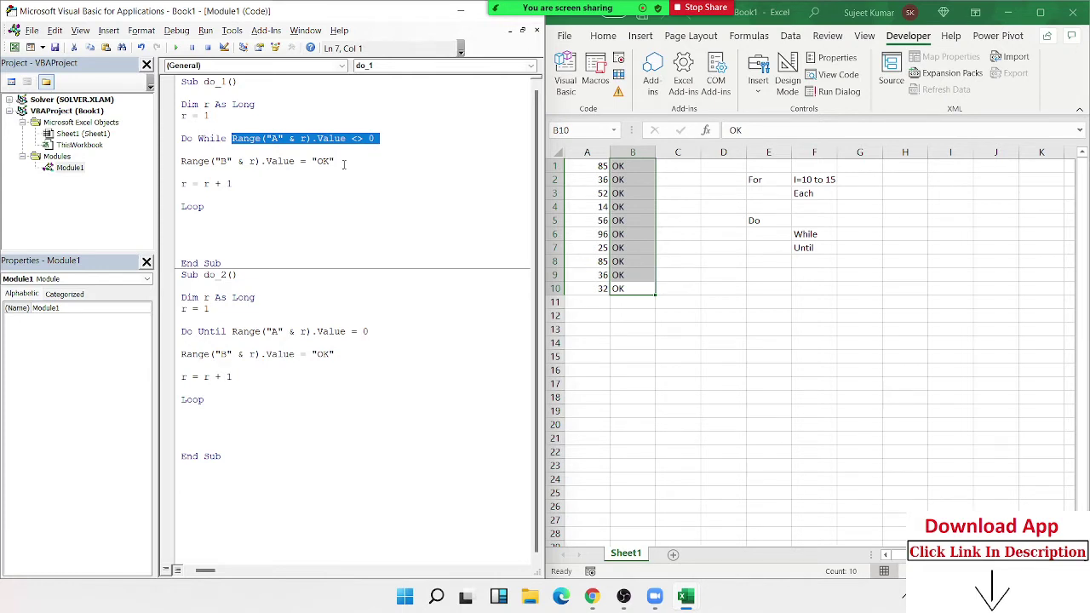
pyautogui.moveTo(232, 331); pyautogui.dragTo(384, 333)
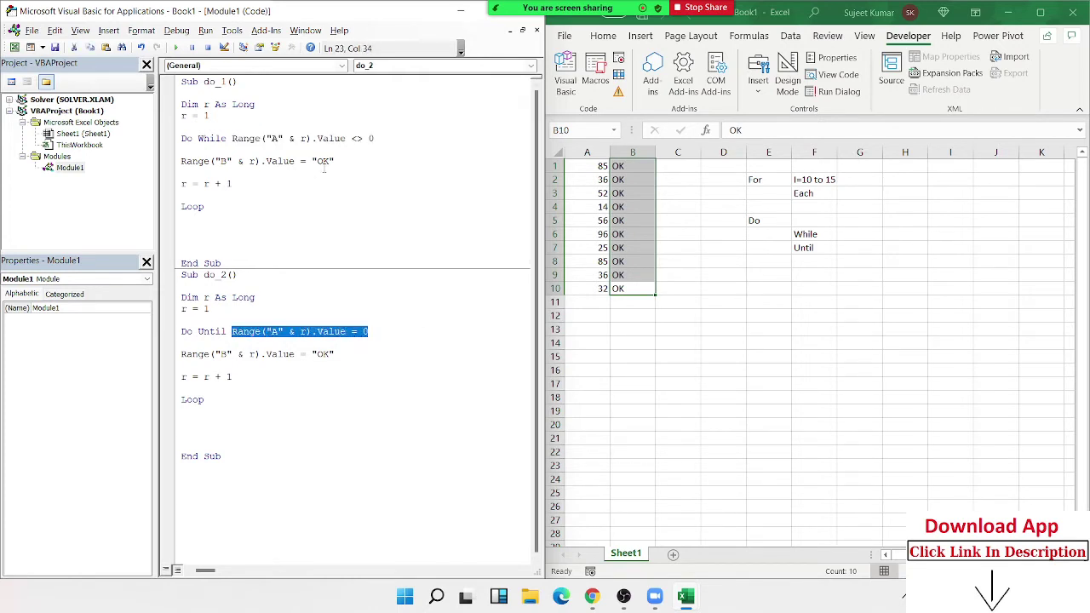
pyautogui.doubleClick(356, 138)
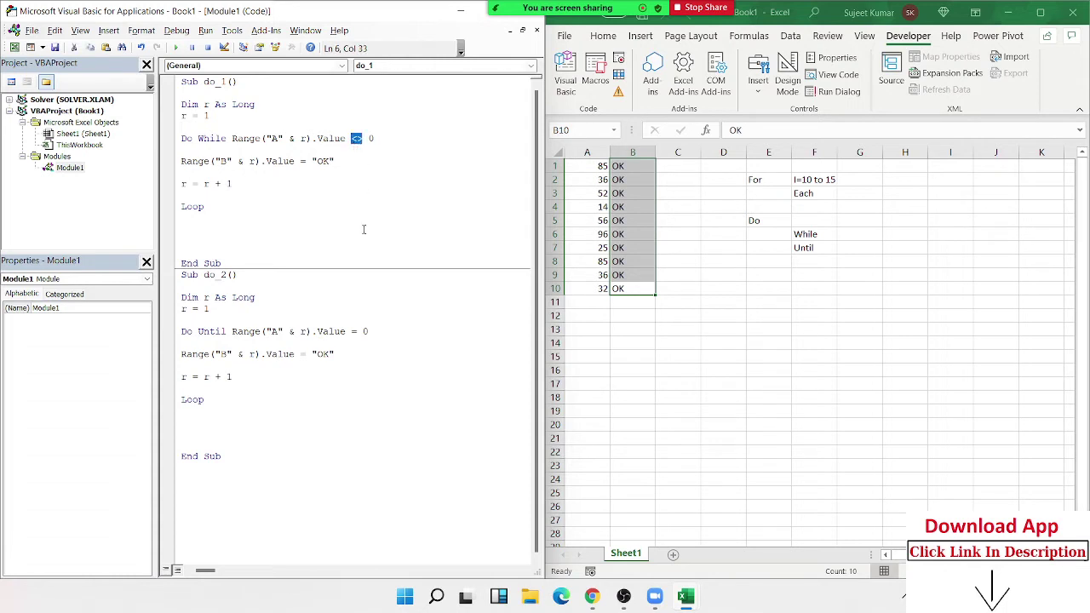
pyautogui.doubleClick(324, 331)
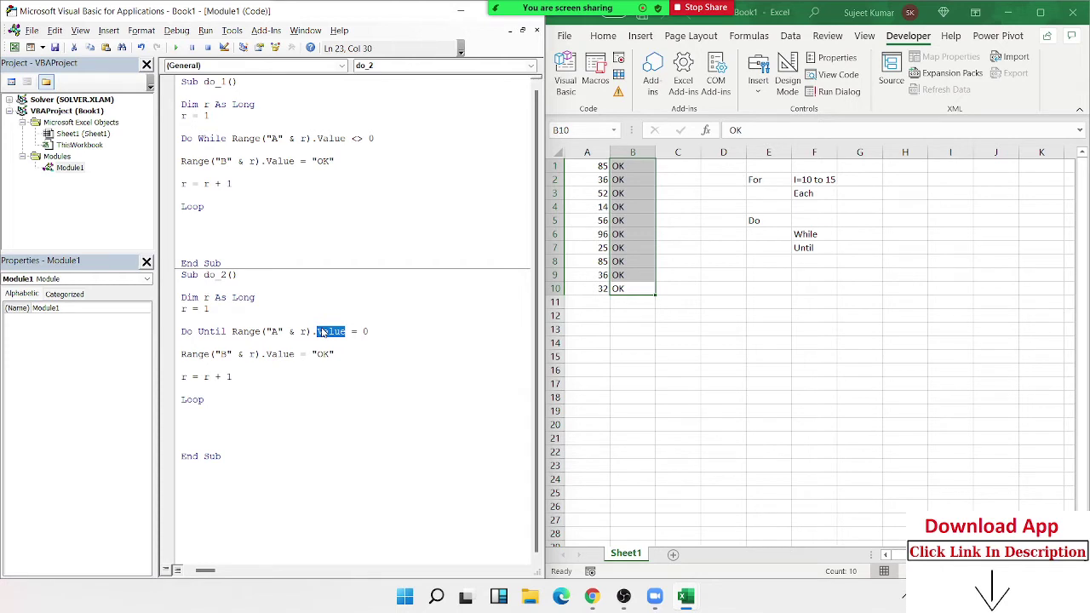
pyautogui.click(275, 487)
pyautogui.press('Down')
pyautogui.press('Down')
pyautogui.press('Down')
pyautogui.press('Down')
pyautogui.press('Down')
pyautogui.press('Down')
pyautogui.press('Down')
pyautogui.press('Down')
pyautogui.press('Down')
pyautogui.press('Down')
pyautogui.press('Down')
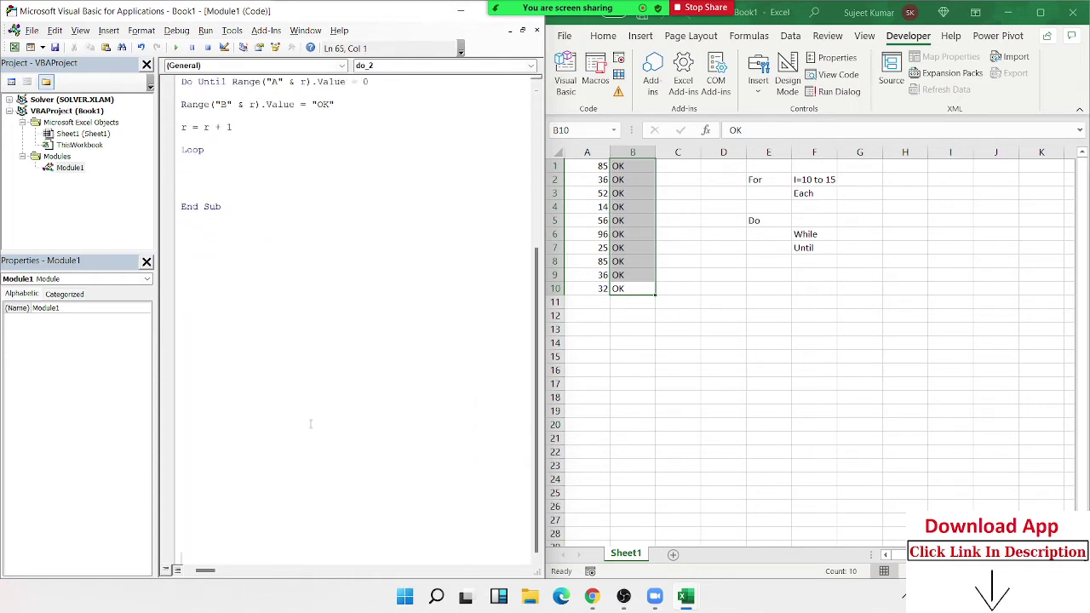
# - Clear the numbers and OK values from A1:B10 on Sheet1
pyautogui.click(635, 315)
pyautogui.moveTo(624, 291)
pyautogui.mouseDown()
pyautogui.moveTo(614, 162)
pyautogui.moveTo(589, 151)
pyautogui.mouseUp()
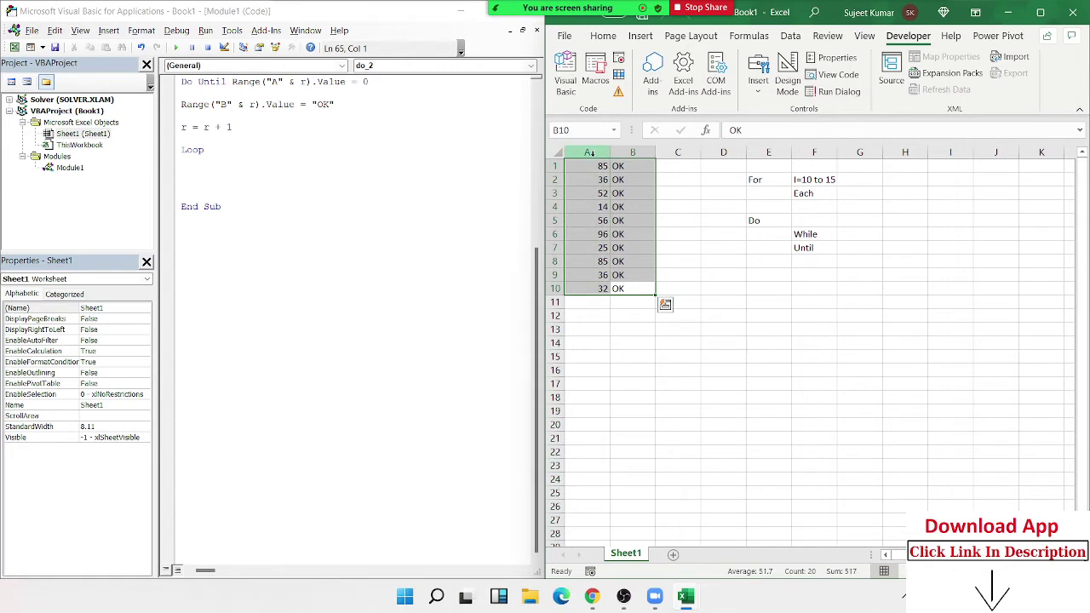
pyautogui.press('Delete')
# - Remove extra blank lines in do_2 and add new lines below its End Sub
pyautogui.click(186, 174)
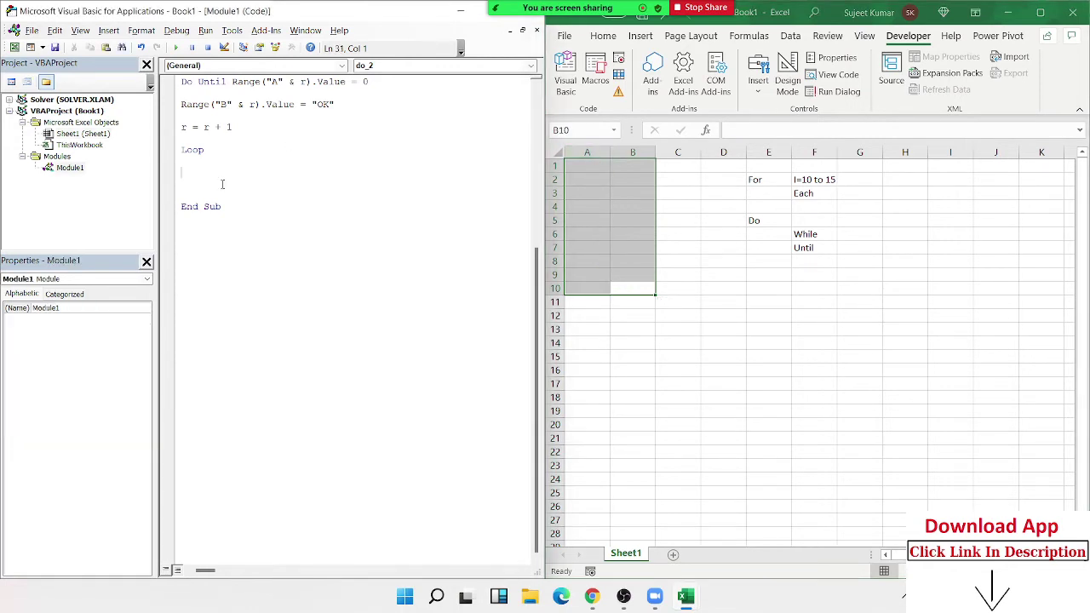
pyautogui.press('BackSpace')
pyautogui.press('BackSpace')
pyautogui.press('BackSpace')
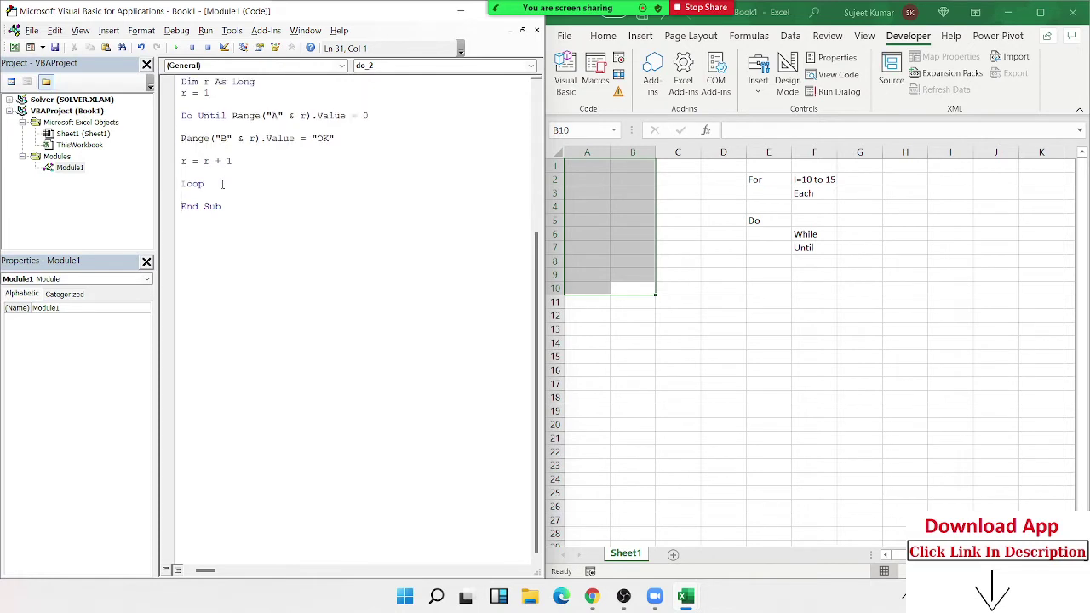
pyautogui.press('Down')
pyautogui.press('Return')
pyautogui.press('Return')
pyautogui.press('Return')
pyautogui.click(218, 246)
# - Write Sub do_3 declaring s and setting s = InputBox("Enter Name")
pyautogui.write('sub ')
pyautogui.write('do ')
pyautogui.write('3')
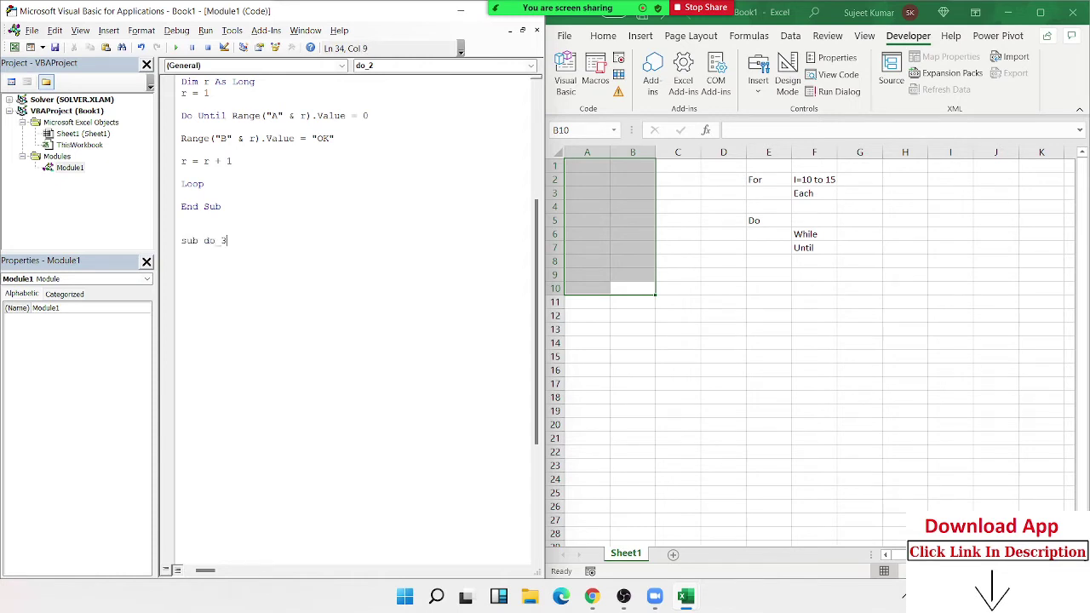
pyautogui.write('()')
pyautogui.press('Return')
pyautogui.press('Return')
pyautogui.press('Return')
pyautogui.press('Return')
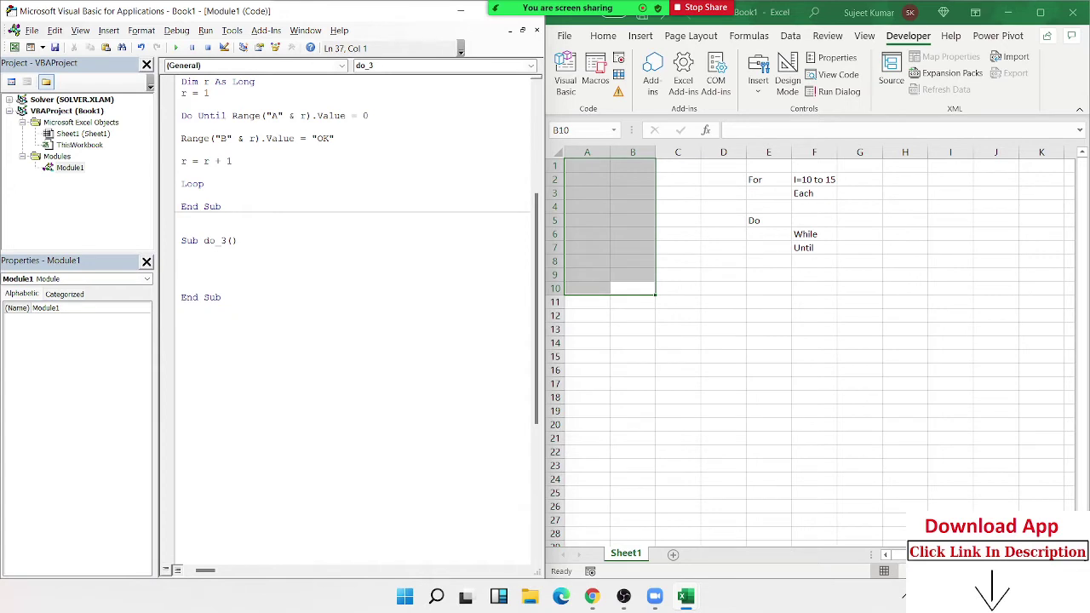
pyautogui.write('dim s as ')
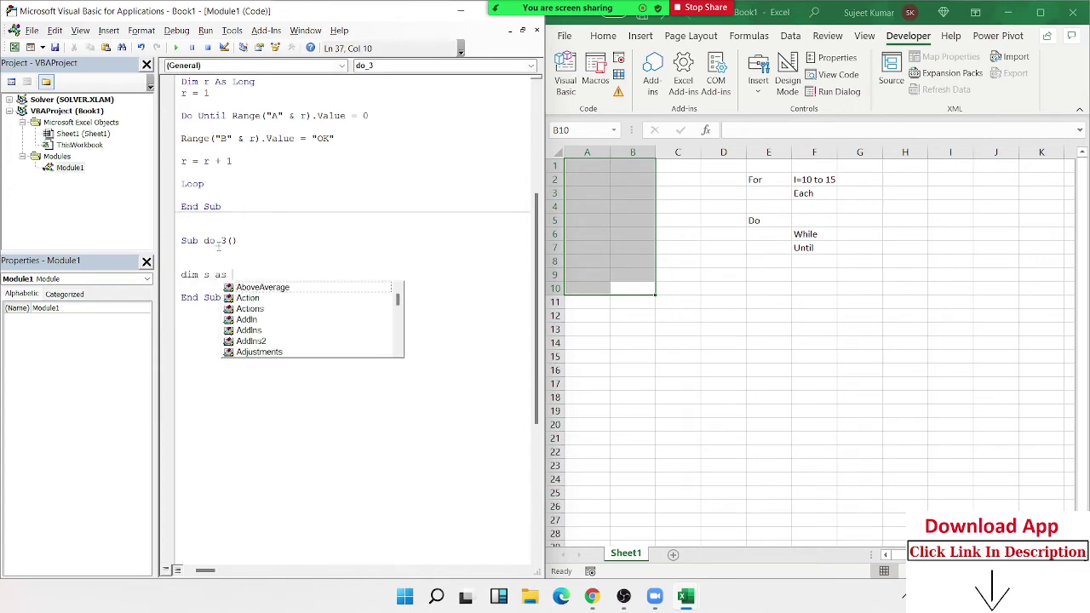
pyautogui.write('name')
pyautogui.press('Return')
pyautogui.press('Return')
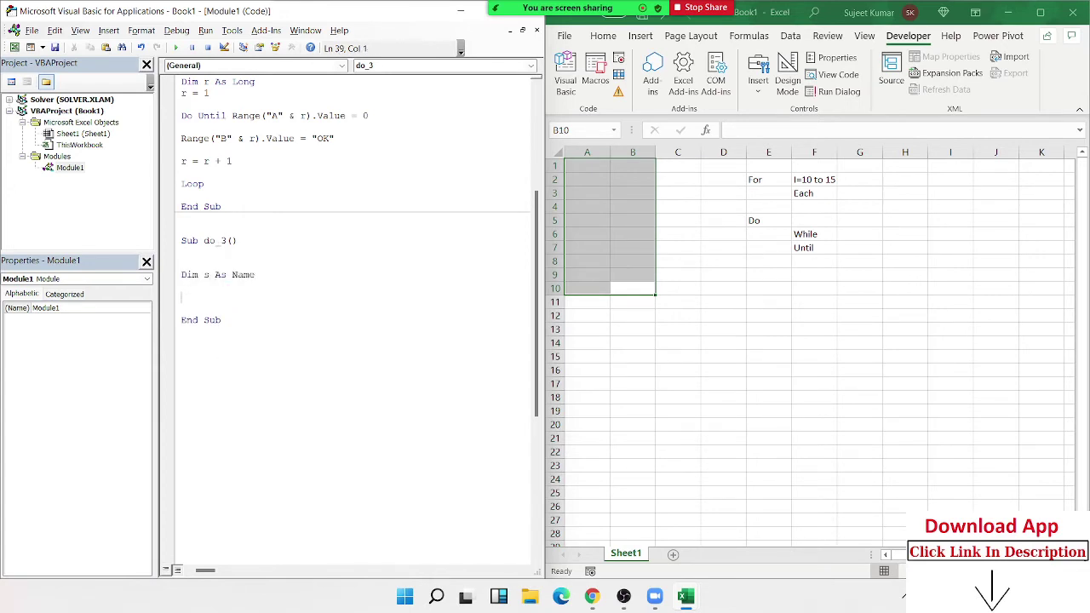
pyautogui.write('s=inpu')
pyautogui.write('tbox(')
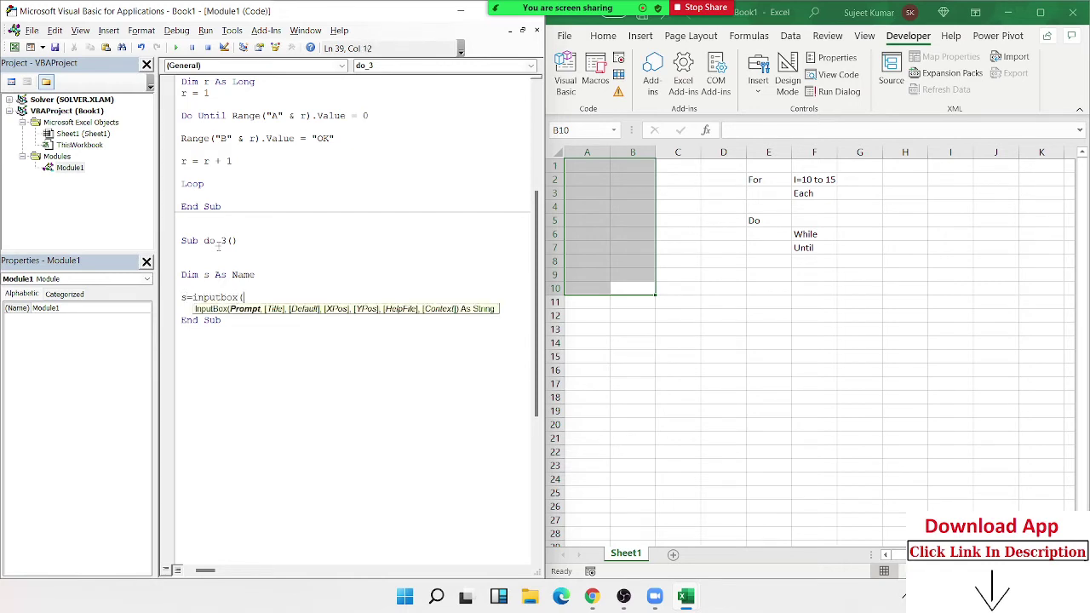
pyautogui.write('"Enter')
pyautogui.write(' Name")')
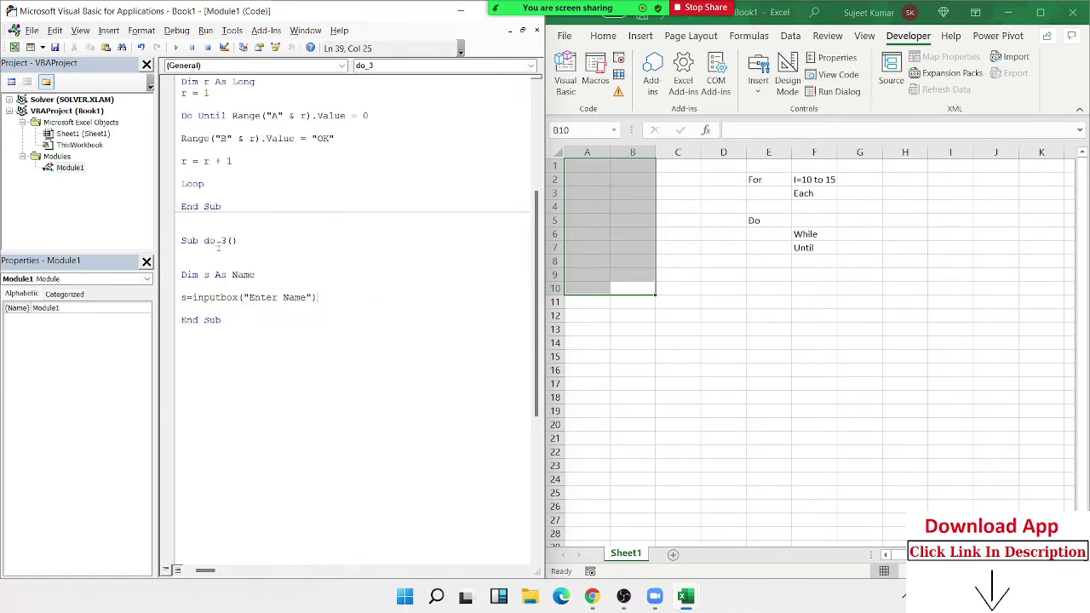
pyautogui.press('Return')
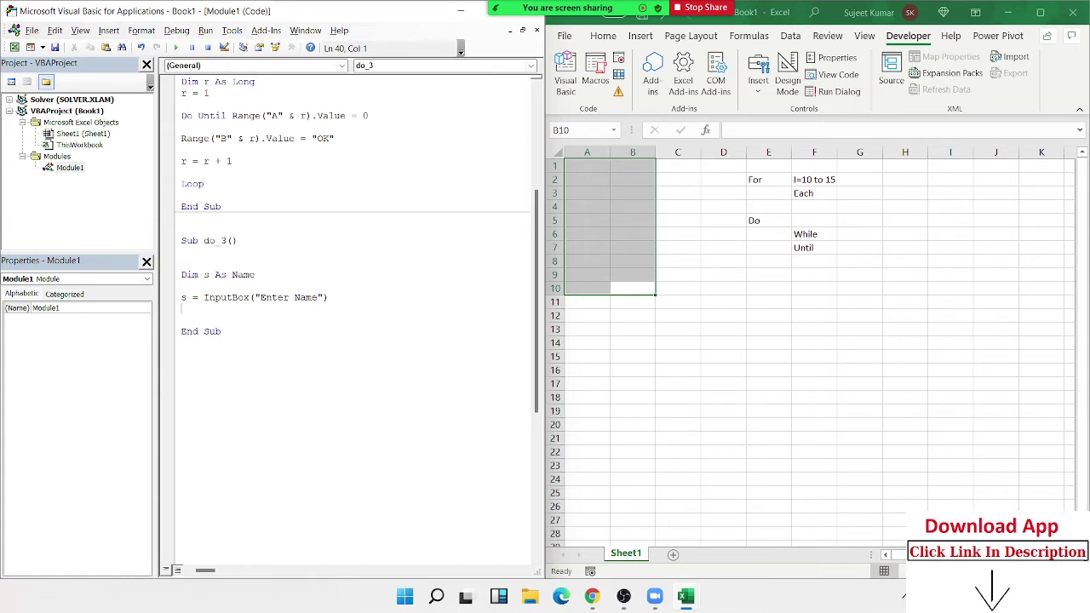
# - Fix the compile error by changing s's type from Name to String, then run do_3
pyautogui.click(175, 47)
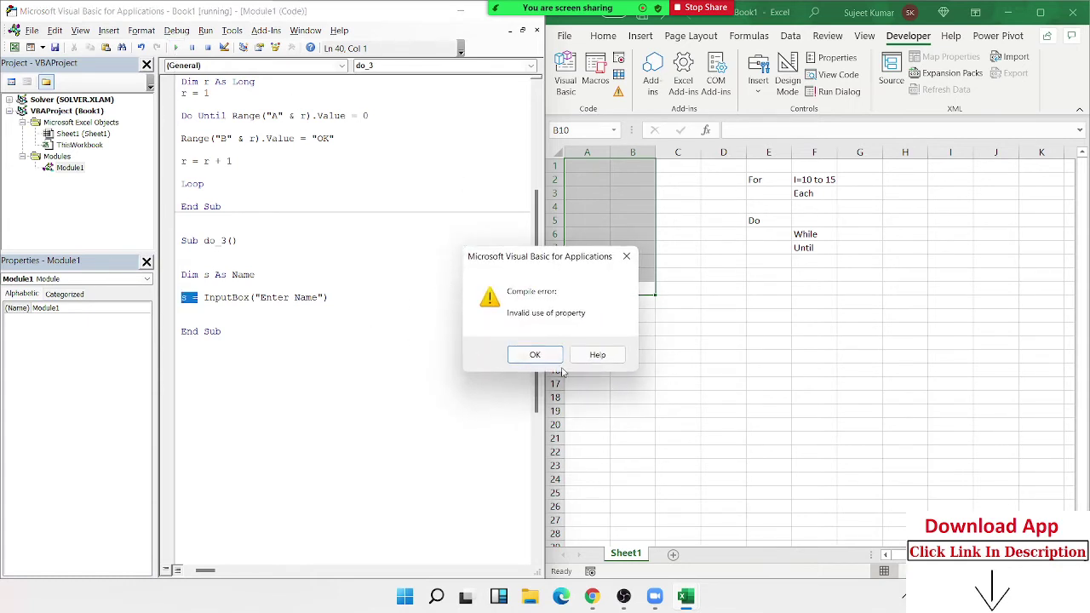
pyautogui.click(548, 365)
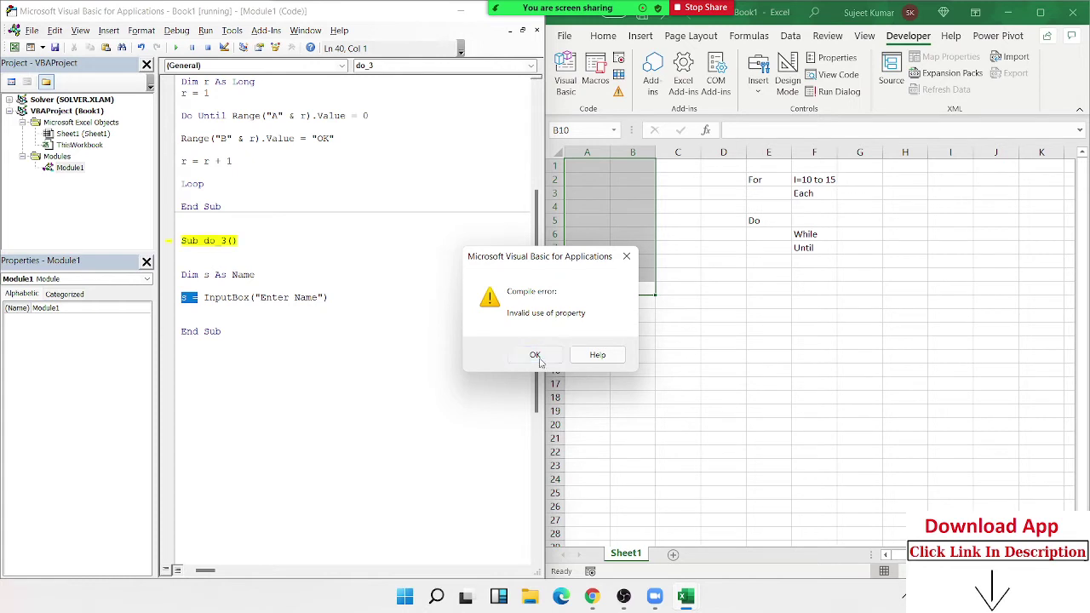
pyautogui.doubleClick(251, 281)
pyautogui.write('s')
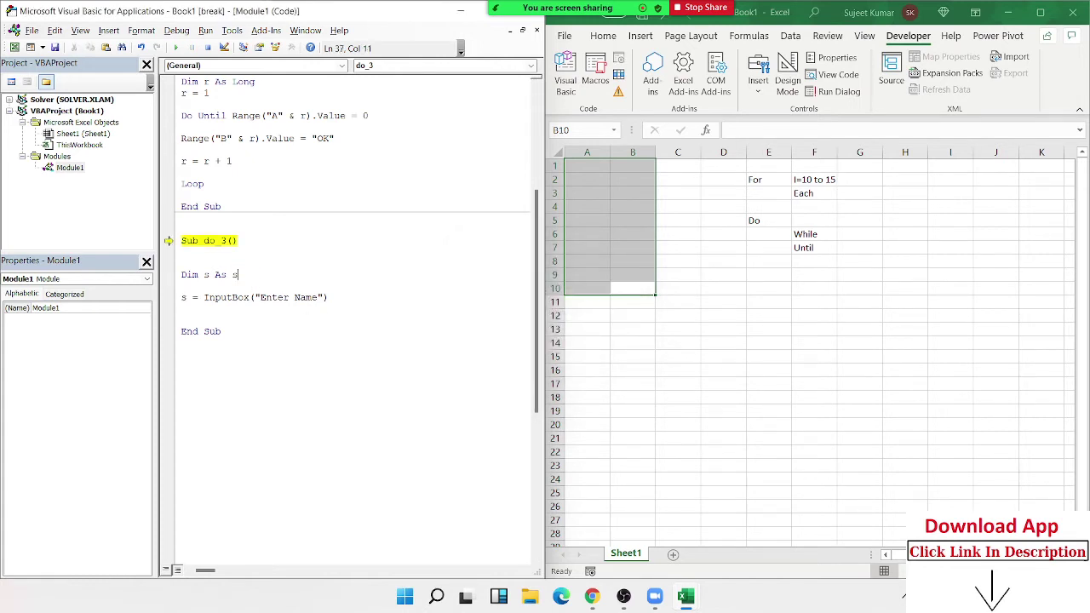
pyautogui.write('trin')
pyautogui.write('g')
pyautogui.click(192, 310)
pyautogui.click(175, 48)
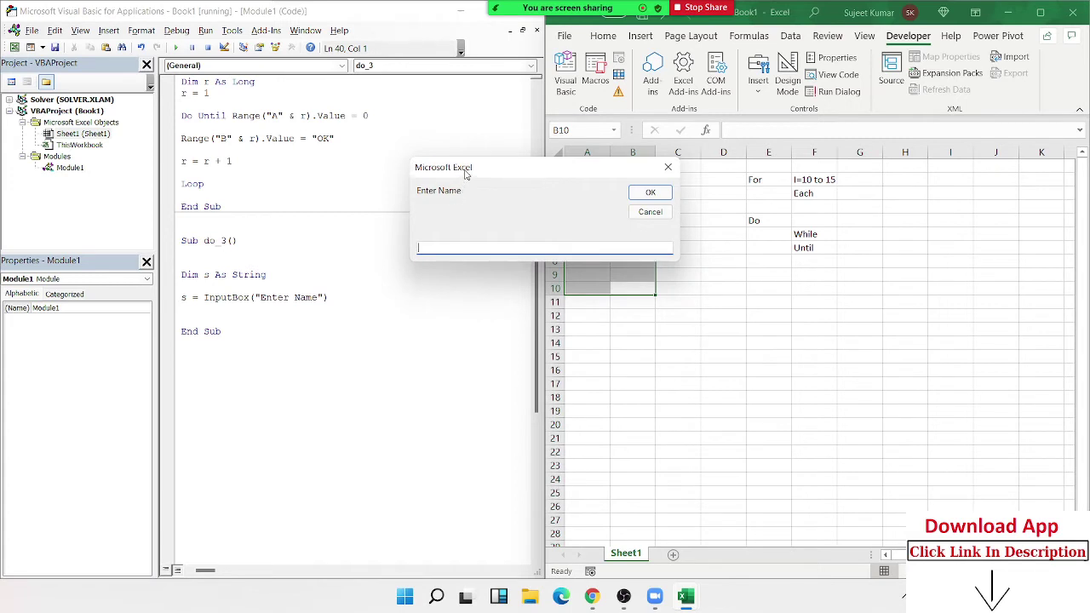
# - Run do_3 repeatedly, answering the Enter Name prompt with OK or Cancel, then close it
pyautogui.moveTo(465, 173)
pyautogui.mouseDown()
pyautogui.moveTo(474, 250)
pyautogui.moveTo(457, 244)
pyautogui.mouseUp()
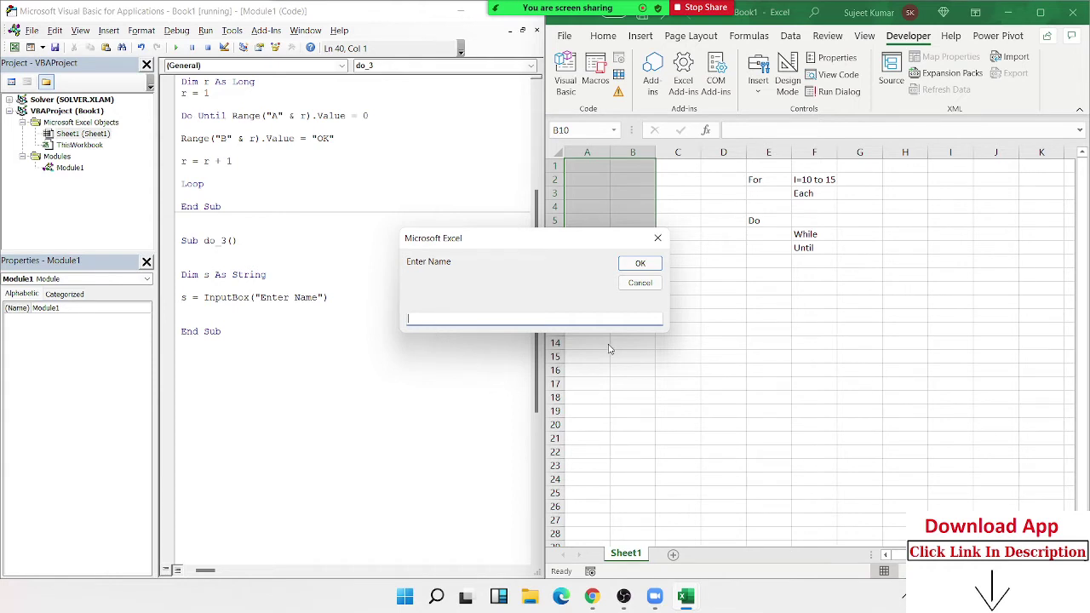
pyautogui.click(640, 264)
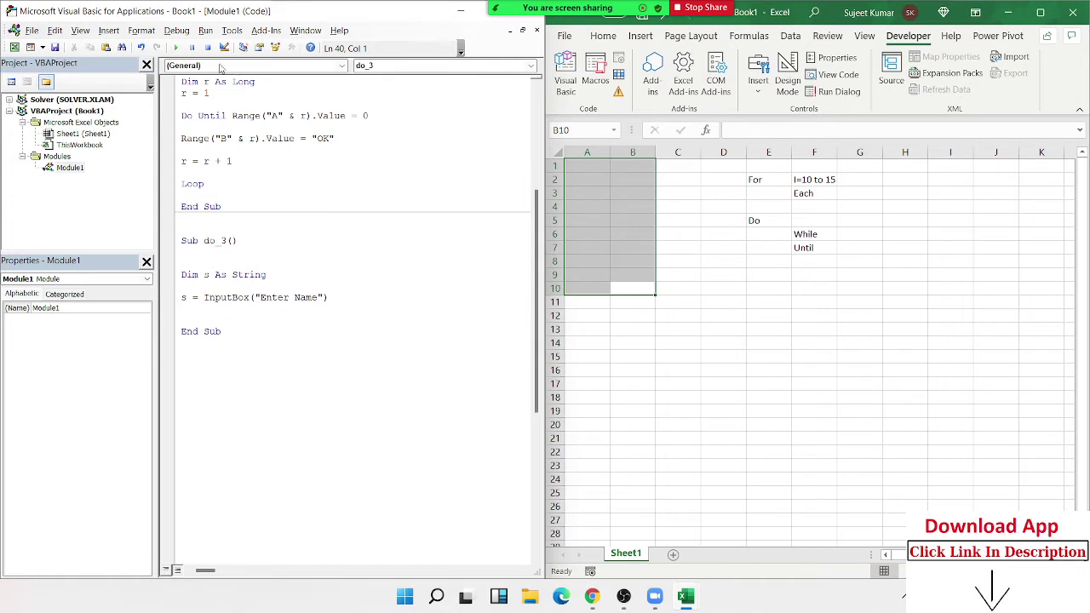
pyautogui.click(176, 48)
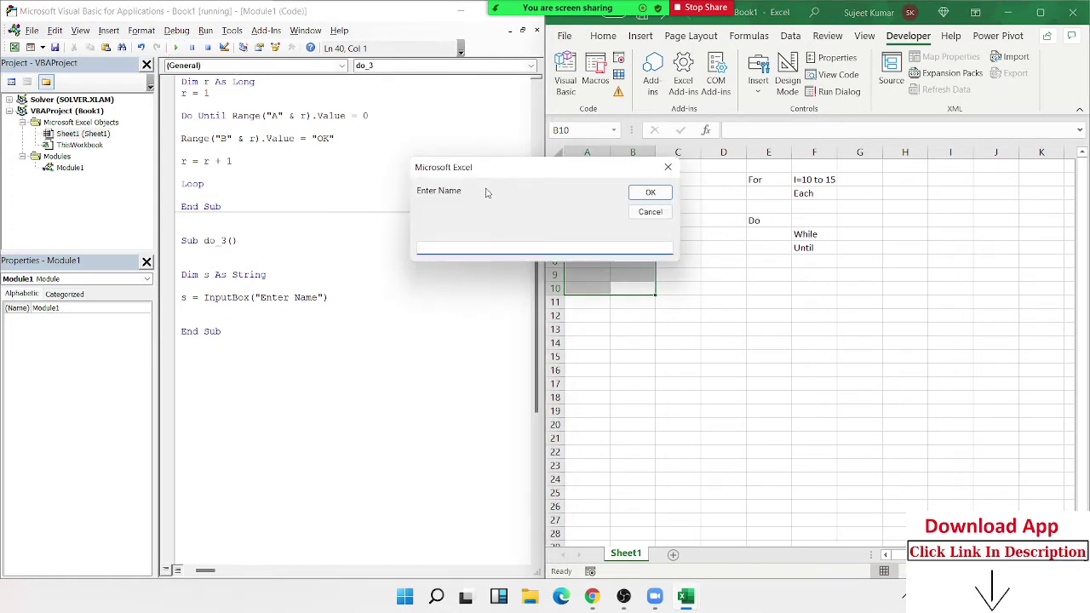
pyautogui.moveTo(485, 170); pyautogui.dragTo(442, 228)
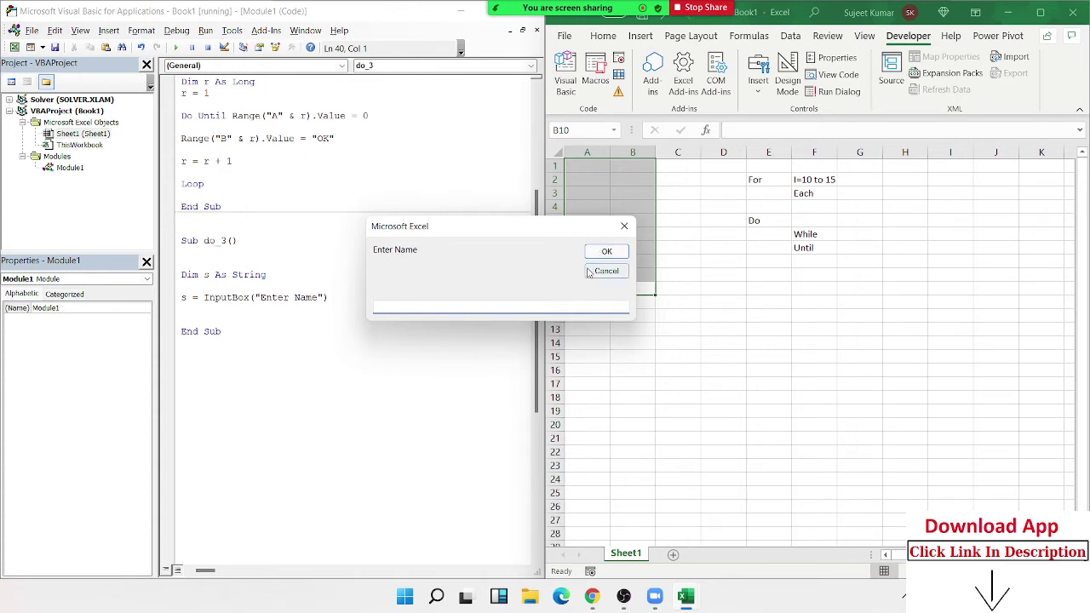
pyautogui.click(600, 273)
pyautogui.click(176, 47)
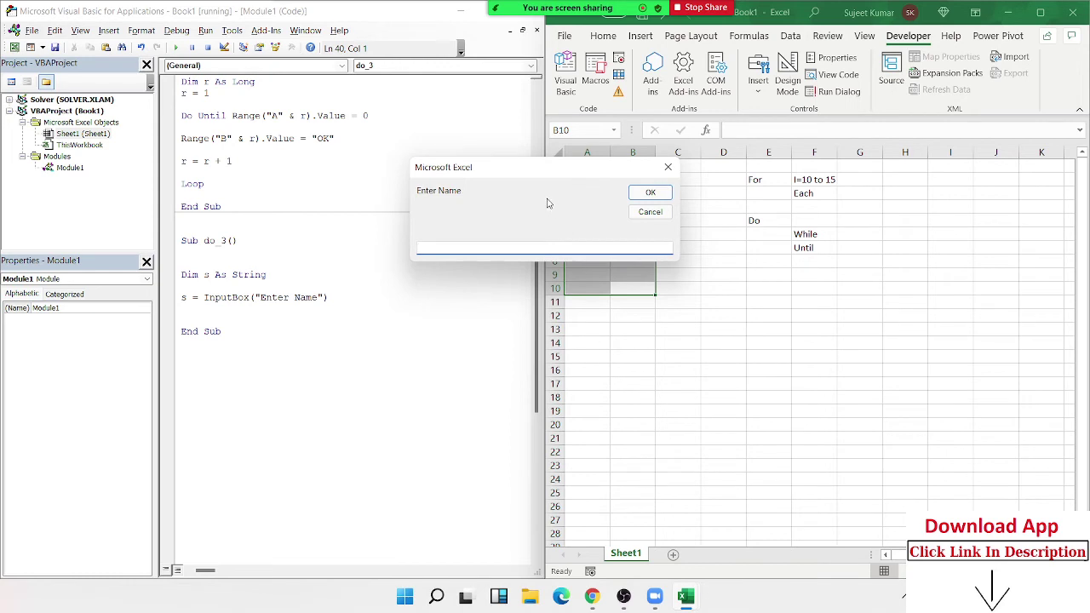
pyautogui.moveTo(479, 170); pyautogui.dragTo(447, 214)
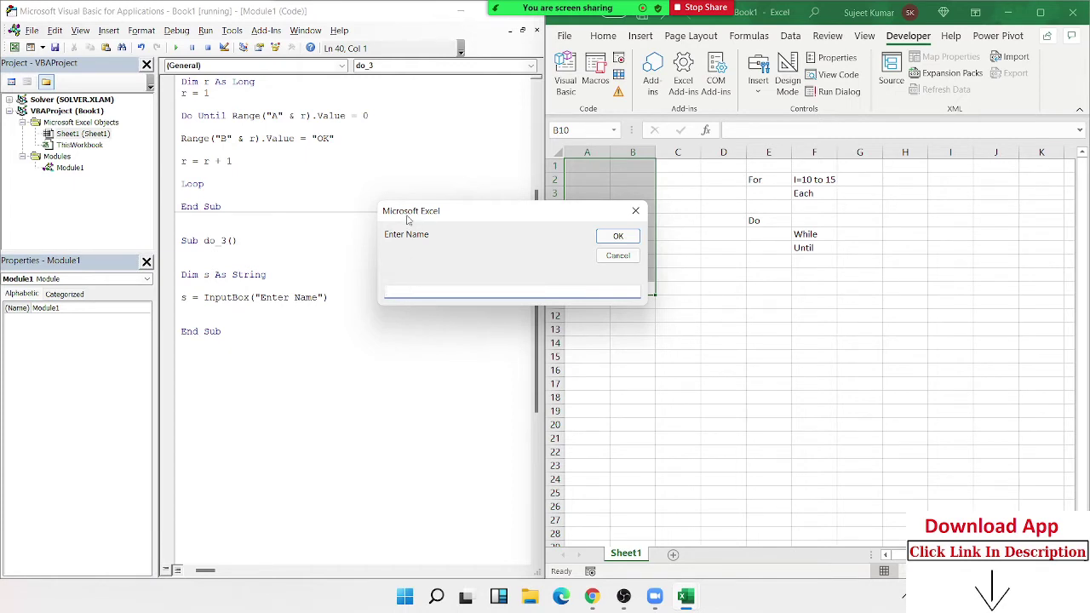
pyautogui.moveTo(409, 213); pyautogui.dragTo(349, 170)
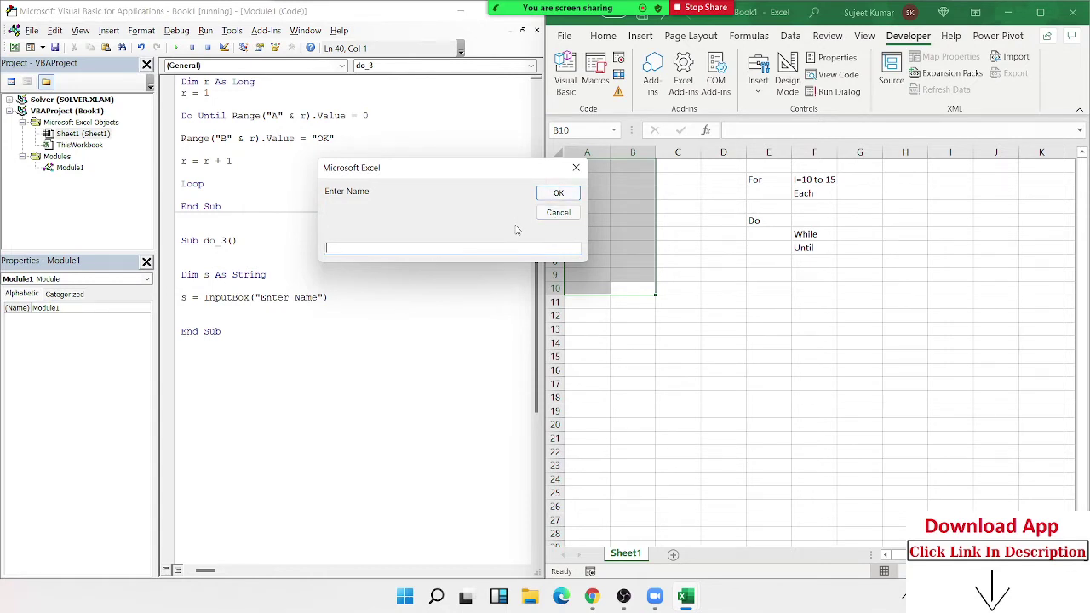
pyautogui.click(553, 213)
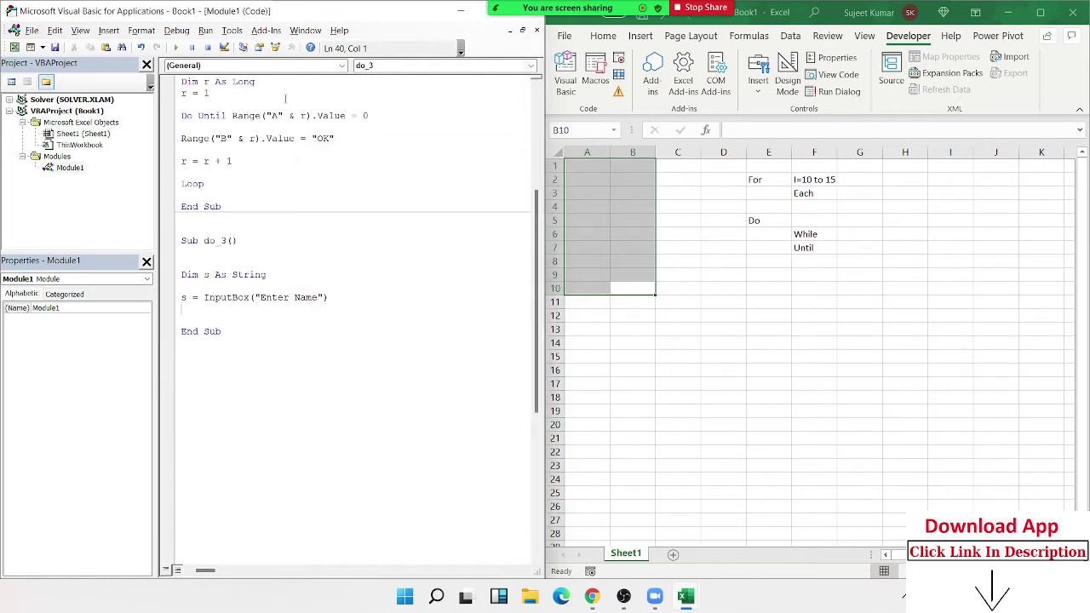
pyautogui.click(175, 48)
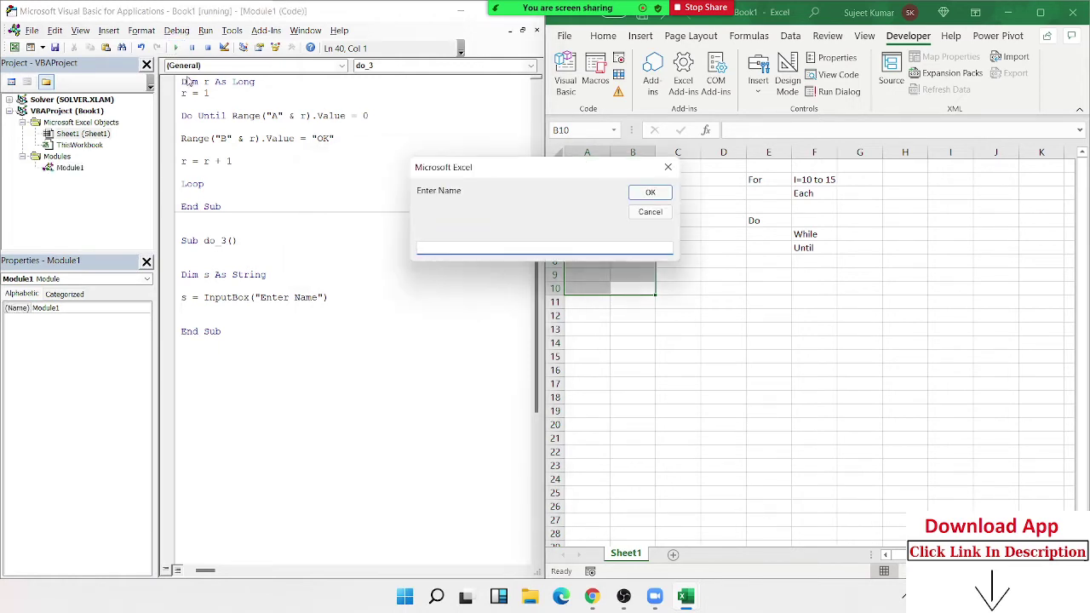
pyautogui.moveTo(559, 174); pyautogui.dragTo(441, 211)
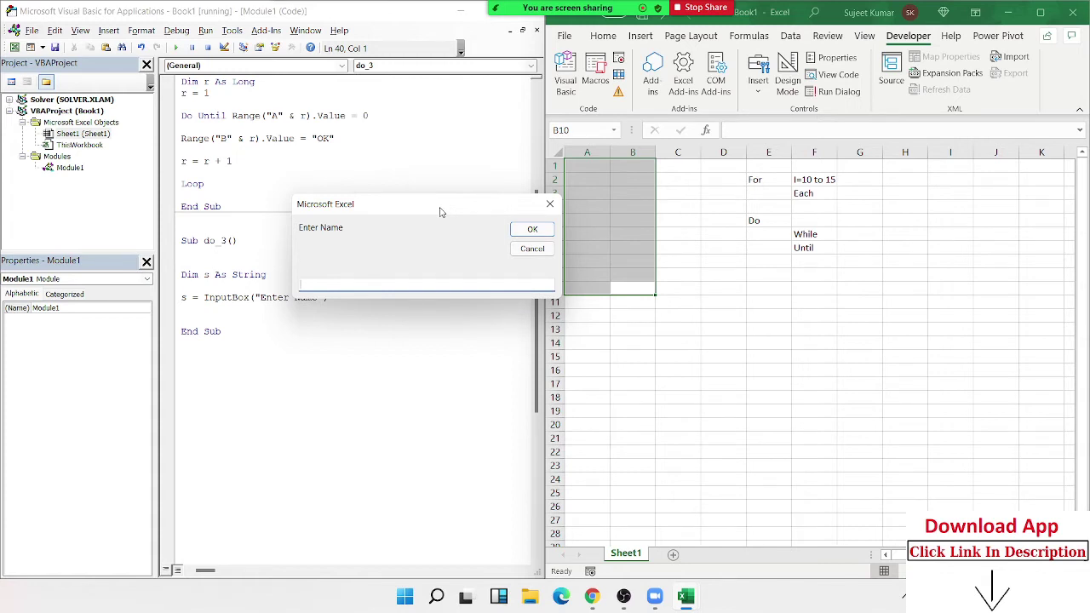
pyautogui.press('Return')
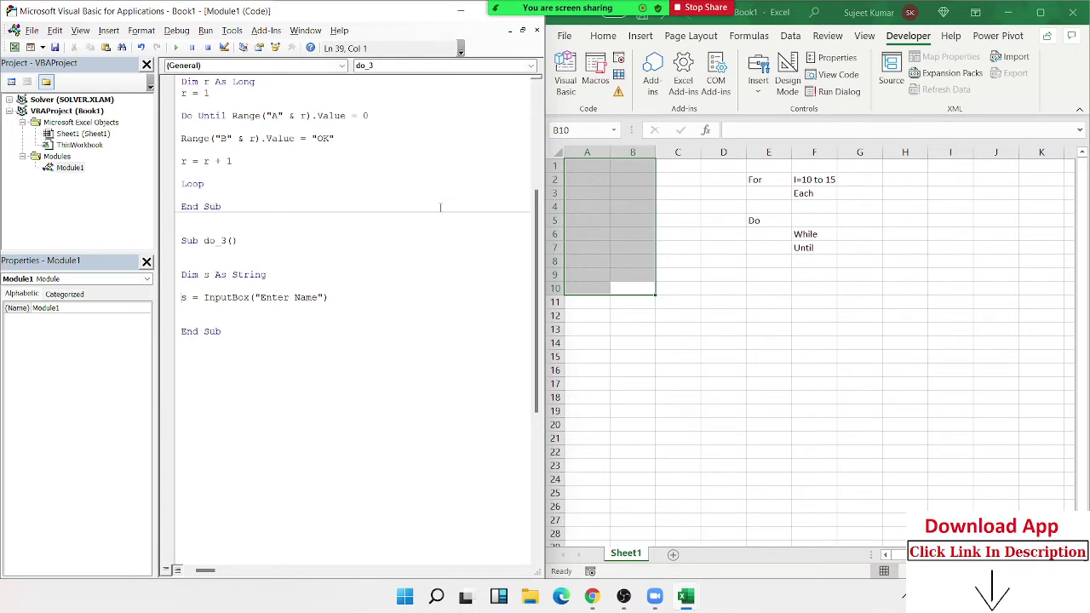
# - Put Do While s <> "" above the InputBox line and Loop below it
pyautogui.press('Return')
pyautogui.hotkey('shift', 'Down')
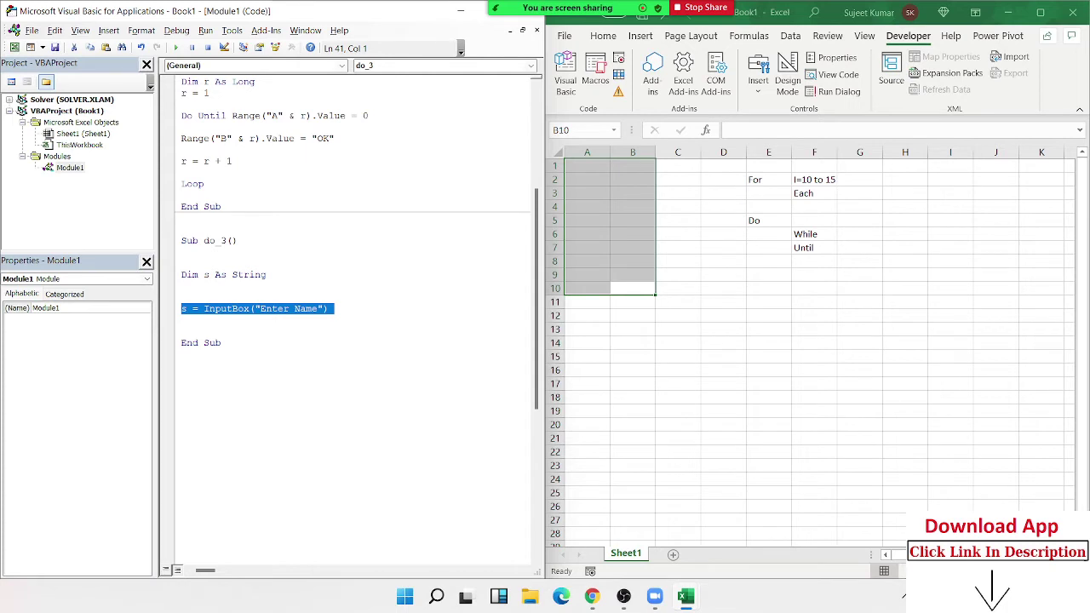
pyautogui.press('Left')
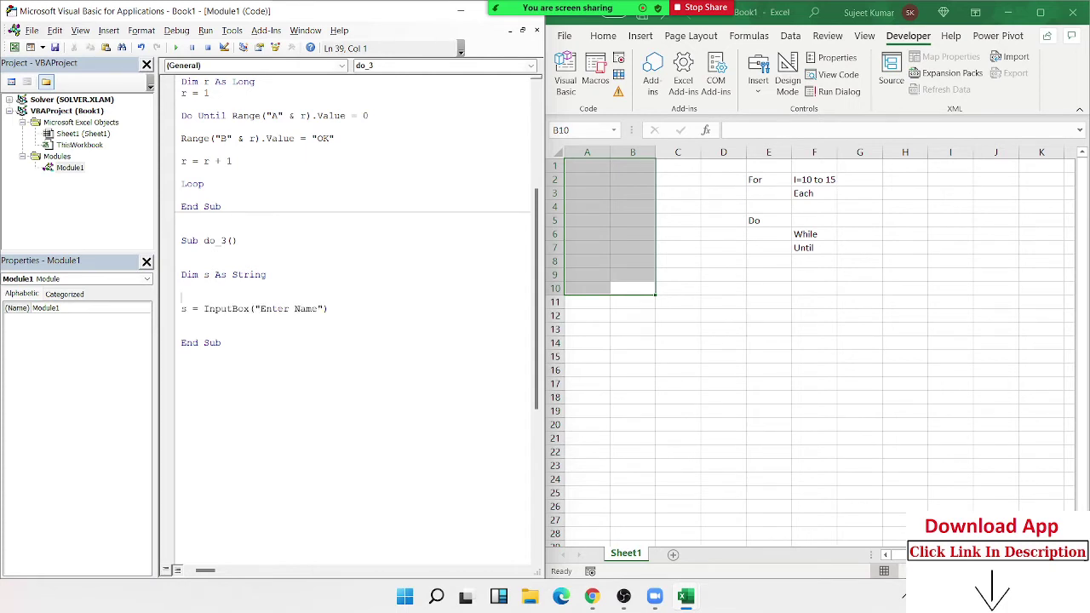
pyautogui.press('Return')
pyautogui.press('Return')
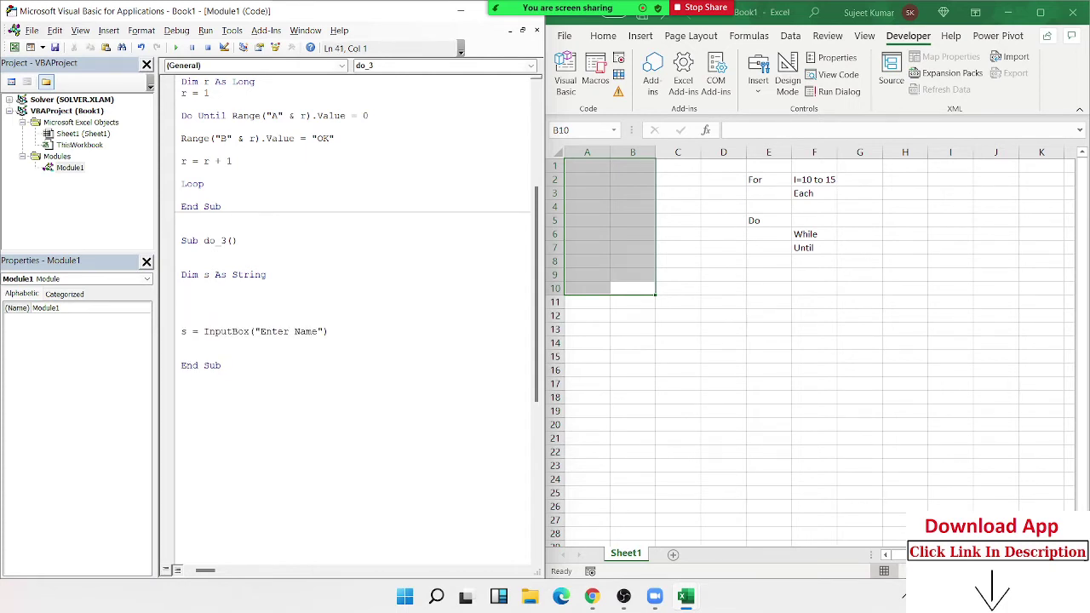
pyautogui.click(182, 308)
pyautogui.write('do wh')
pyautogui.write('ile s')
pyautogui.write('<')
pyautogui.write('>""')
pyautogui.press('Down')
pyautogui.press('Return')
pyautogui.write('lo')
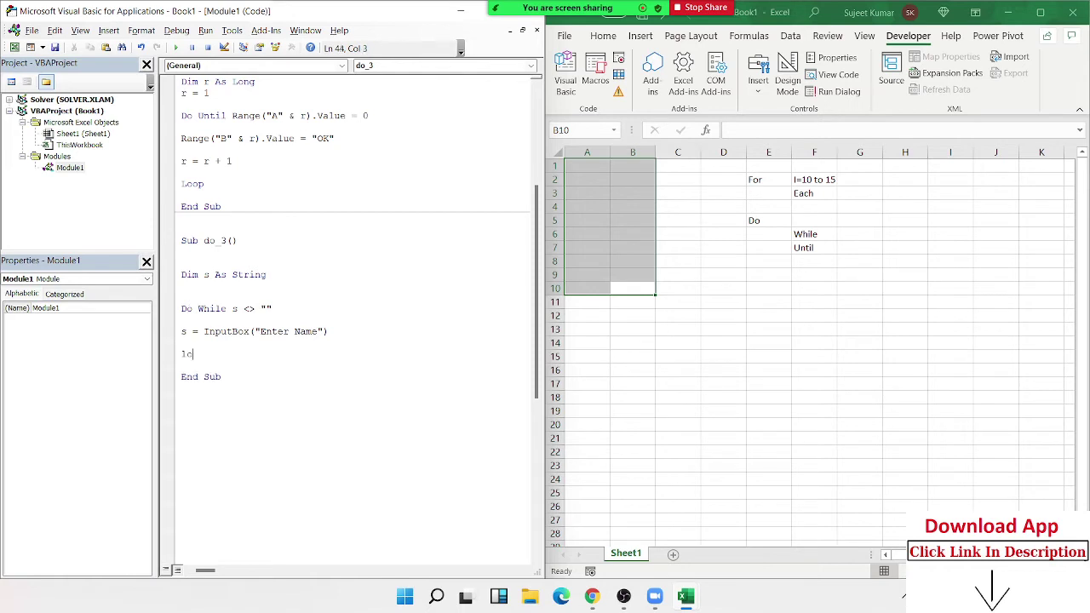
pyautogui.write('op')
pyautogui.write('msg')
pyautogui.press('BackSpace')
pyautogui.press('BackSpace')
pyautogui.press('BackSpace')
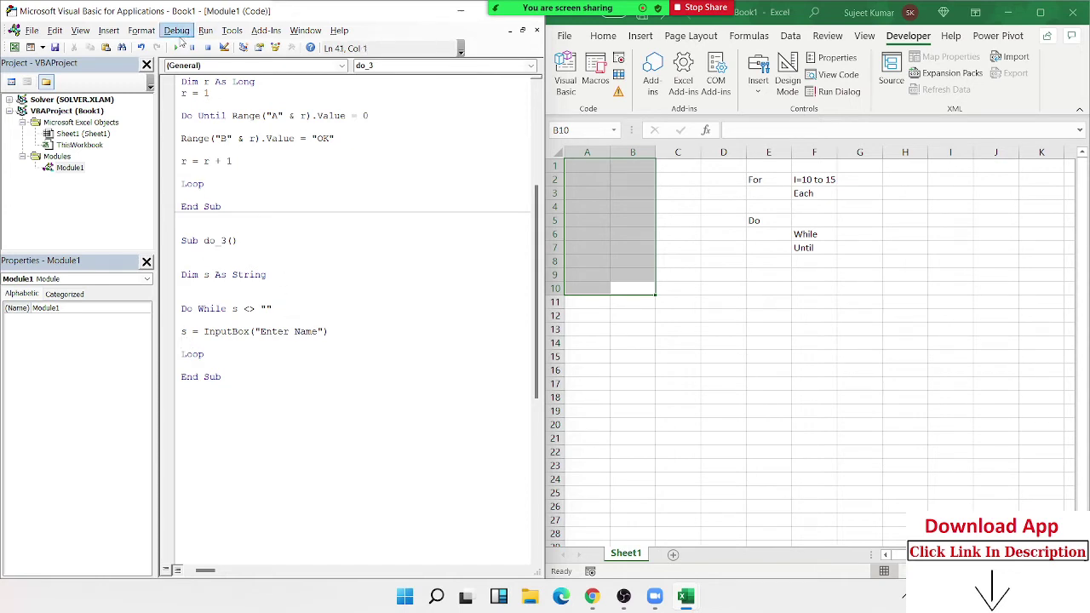
# - Change do_3's loop condition to Do While s = ""
pyautogui.press('Up')
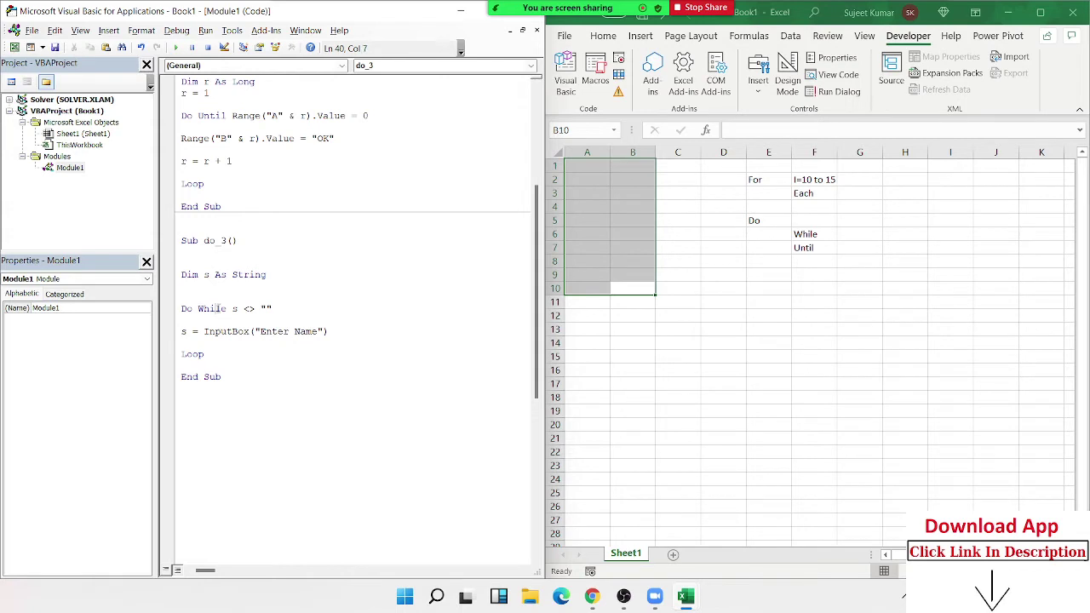
pyautogui.press('Up')
pyautogui.doubleClick(246, 310)
pyautogui.write('=')
pyautogui.click(233, 365)
# - Run do_3, dismiss the reappearing empty Enter Name prompt, then enter a name to end the loop
pyautogui.click(176, 49)
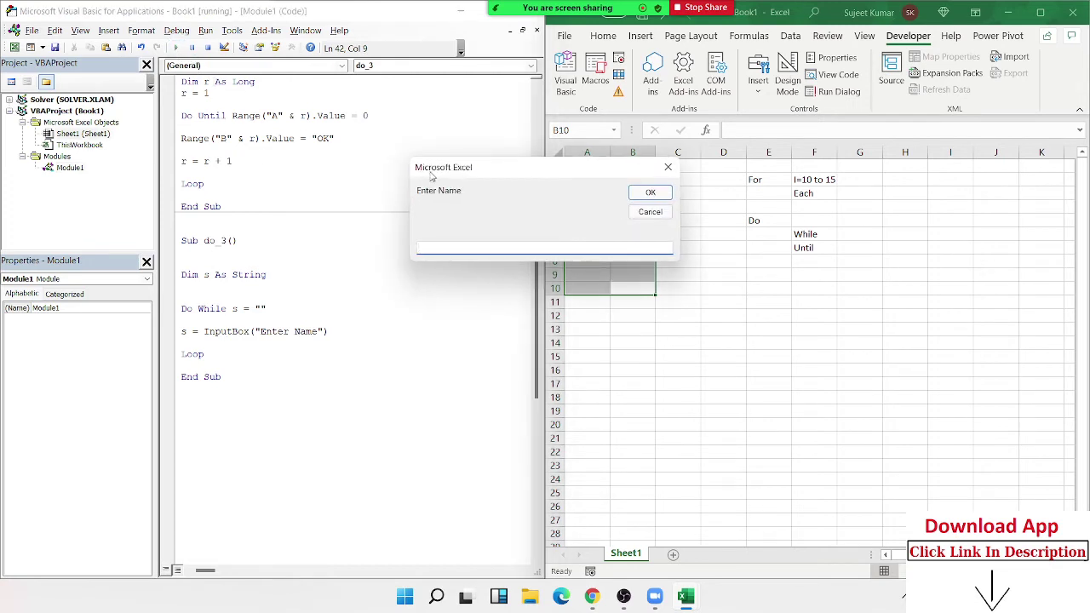
pyautogui.moveTo(436, 170); pyautogui.dragTo(388, 215)
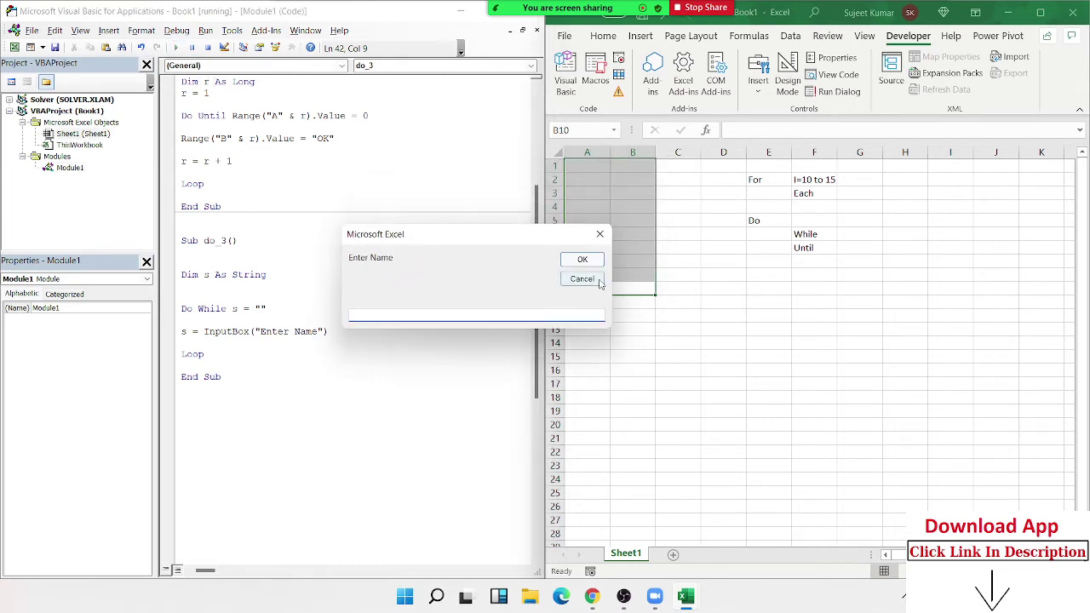
pyautogui.press('Return')
pyautogui.click(645, 213)
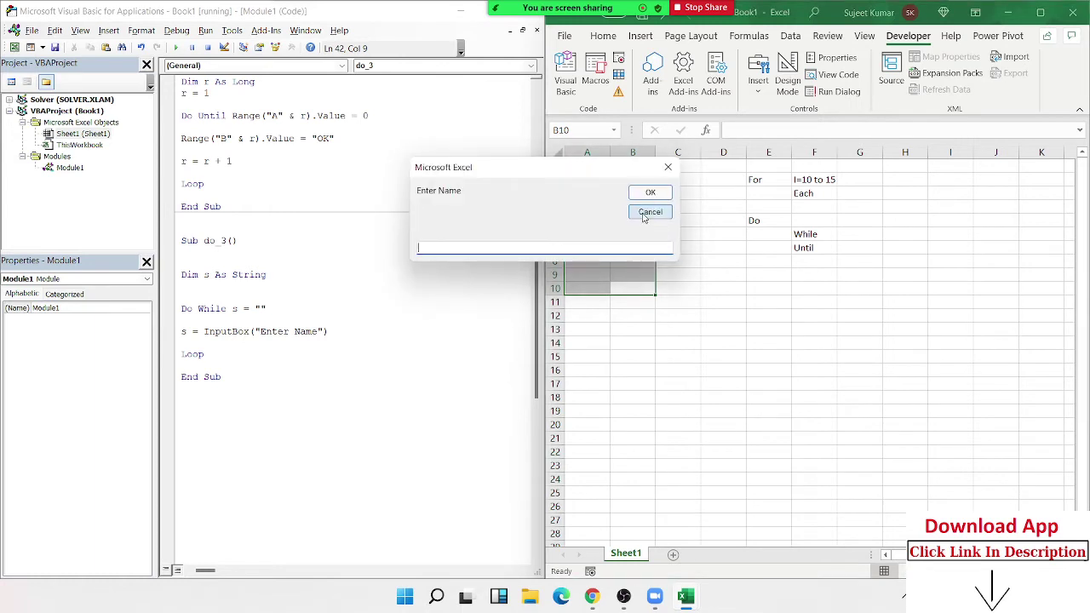
pyautogui.click(645, 215)
pyautogui.click(645, 214)
pyautogui.click(646, 215)
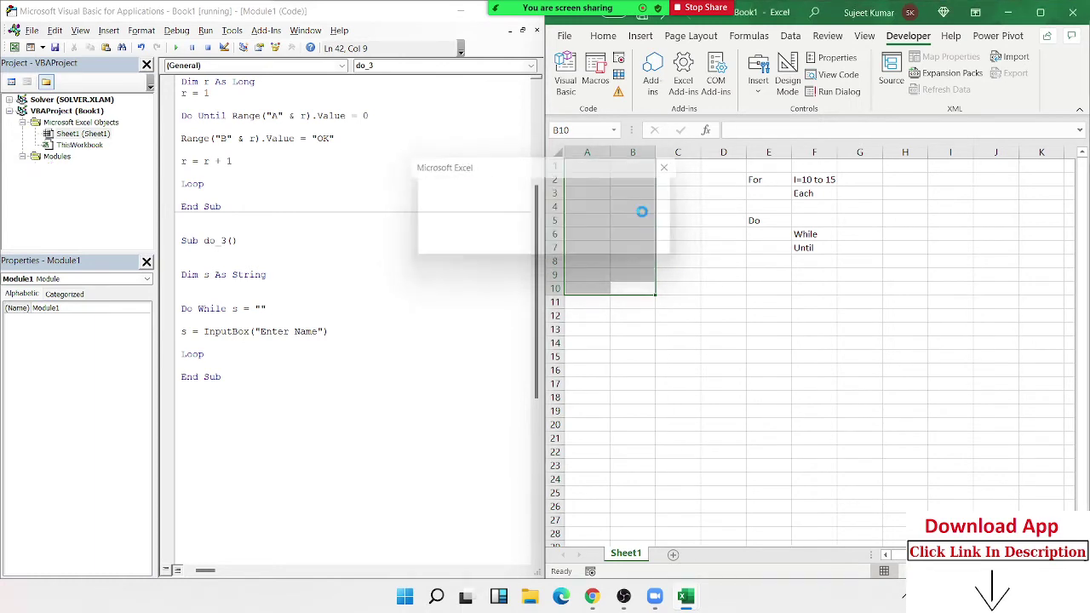
pyautogui.click(646, 215)
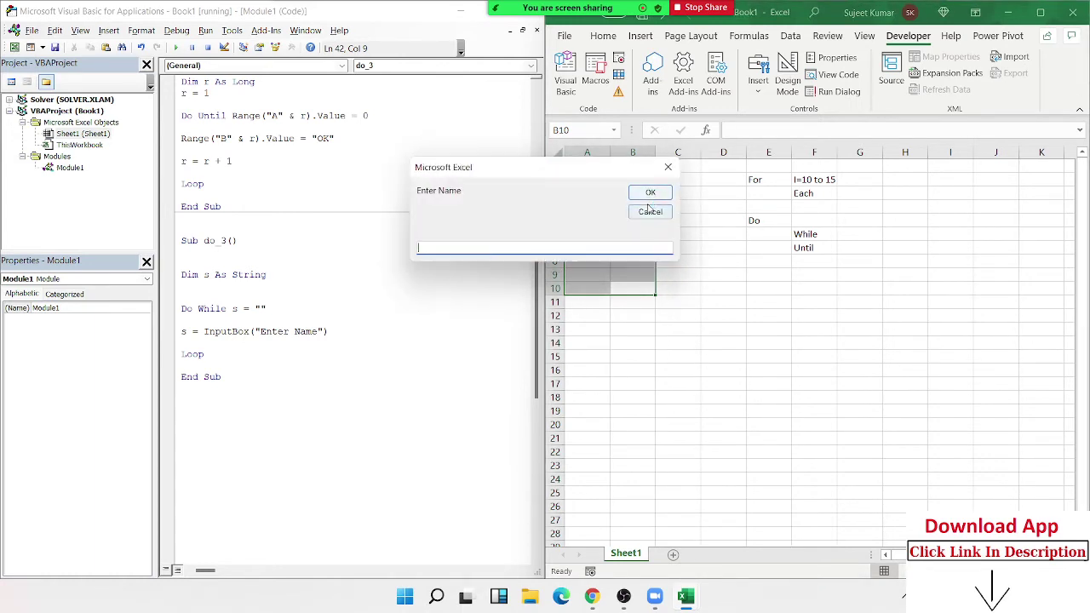
pyautogui.click(650, 195)
pyautogui.click(667, 168)
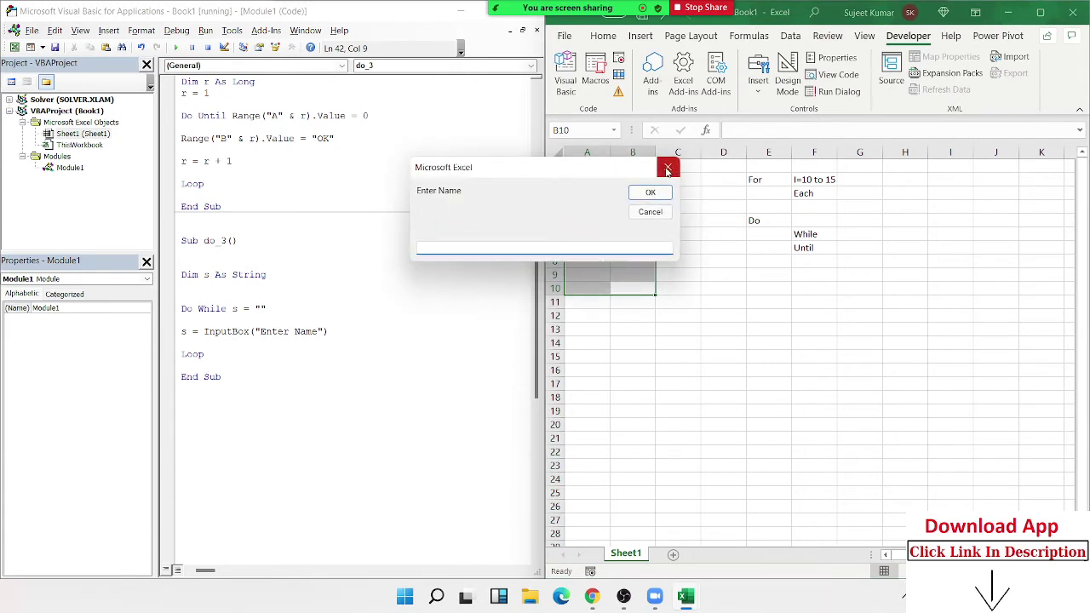
pyautogui.click(667, 168)
pyautogui.write('sadsa')
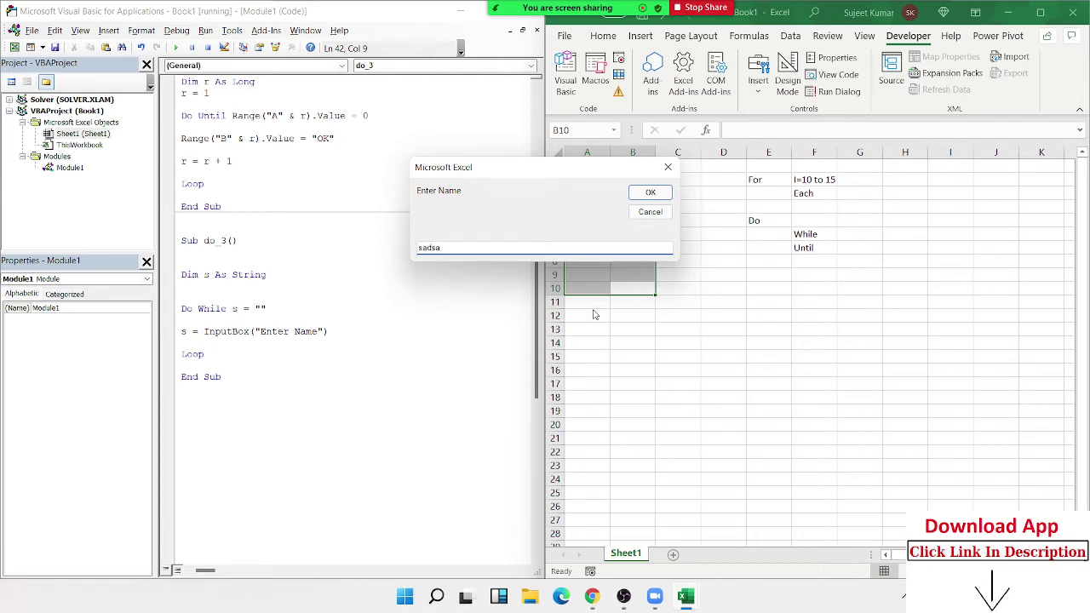
pyautogui.click(649, 193)
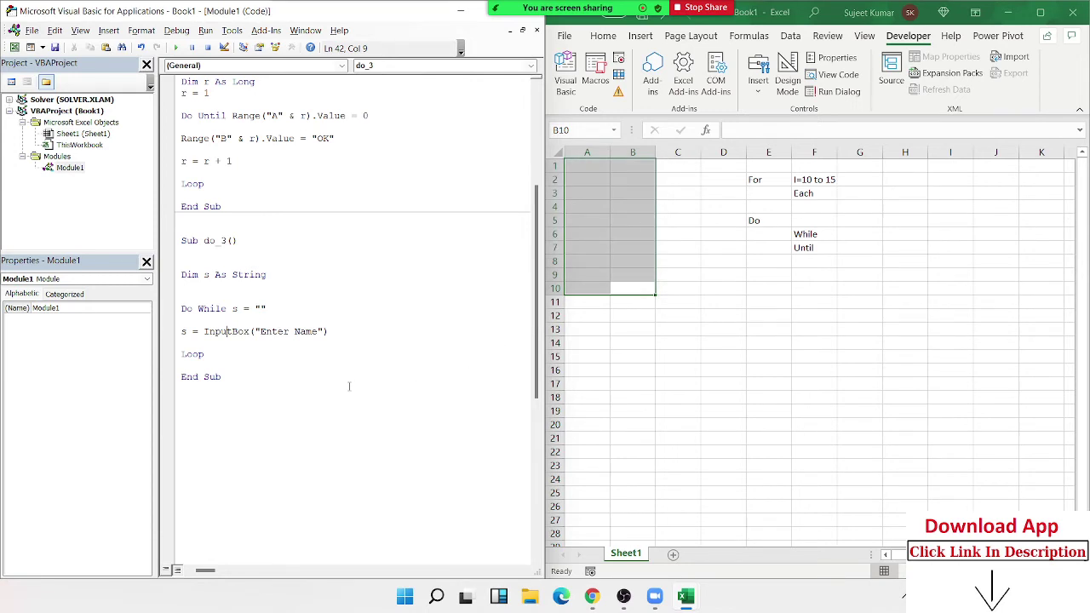
# - Change do_3's loop condition to Do While s <> "12"
pyautogui.click(263, 307)
pyautogui.doubleClick(245, 310)
pyautogui.write('<> "12')
# - Run do_3, entering 123, 96 and 965 before 12 stops the loop
pyautogui.click(176, 47)
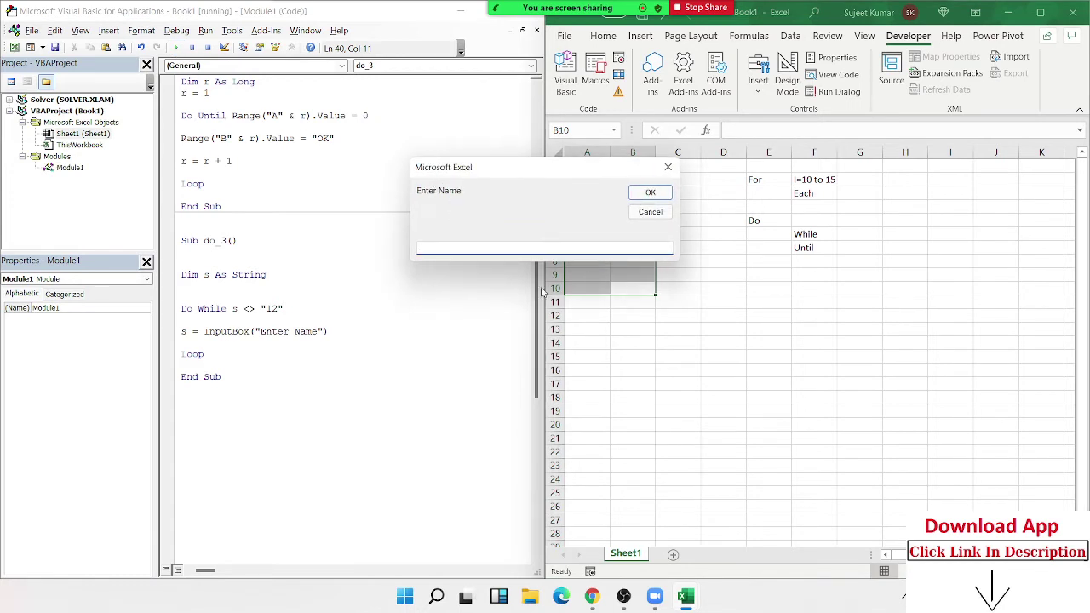
pyautogui.write('123')
pyautogui.press('Return')
pyautogui.write('965')
pyautogui.press('Return')
pyautogui.write('96')
pyautogui.write('547')
pyautogui.press('Return')
pyautogui.write('12')
pyautogui.press('Return')
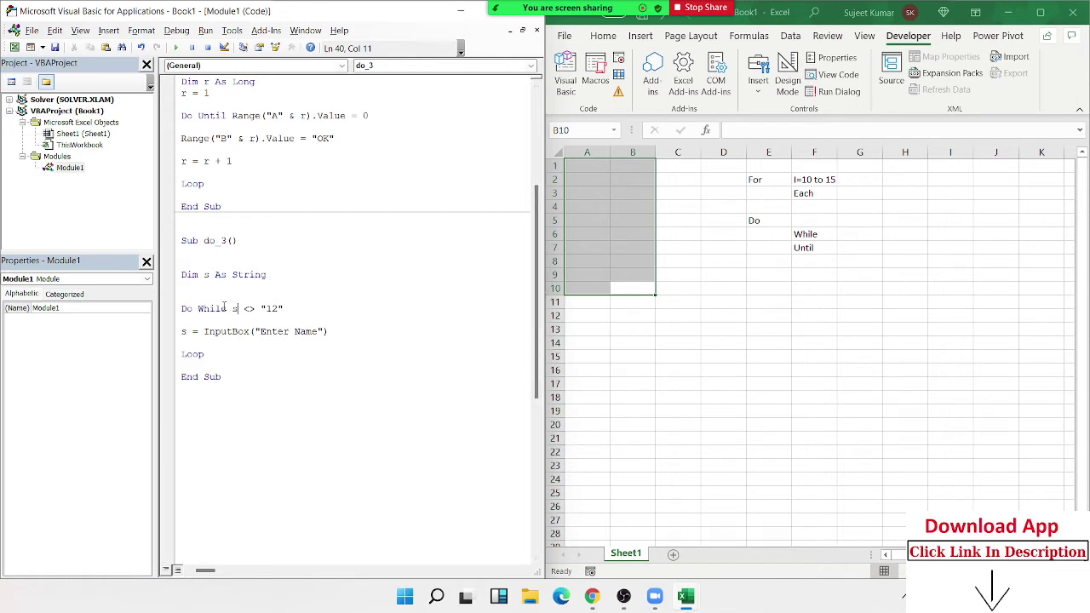
# - Review the While <> condition and add a new line below do_3's End Sub
pyautogui.moveTo(227, 309); pyautogui.dragTo(198, 309)
pyautogui.doubleClick(254, 306)
pyautogui.click(251, 388)
pyautogui.press('Return')
# - Open Downloads\Excel in File Explorer, view its full path, then bring Book1 forward
pyautogui.click(537, 600)
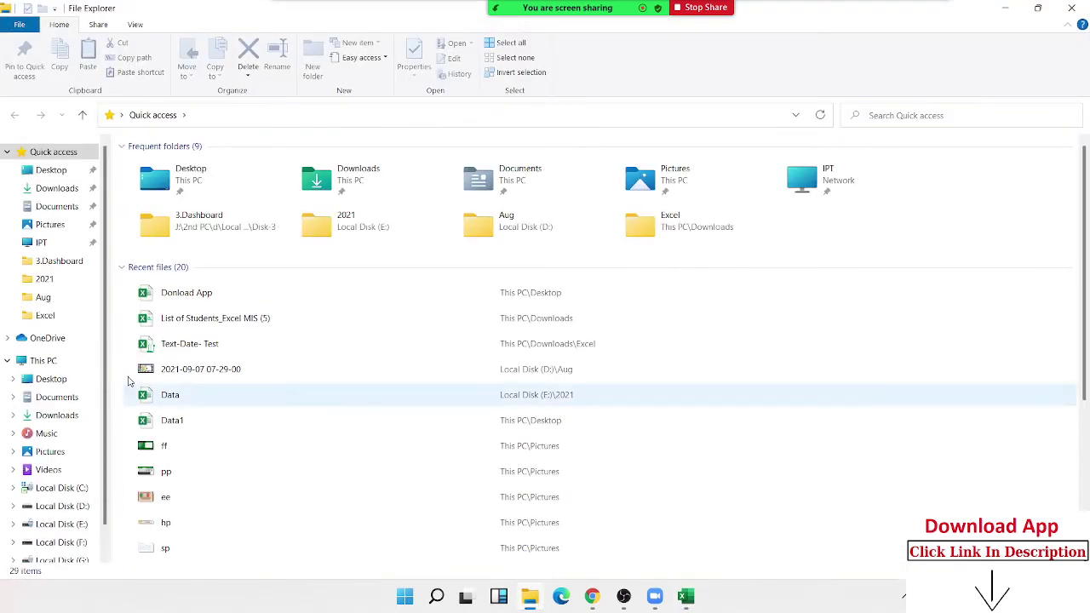
pyautogui.click(60, 188)
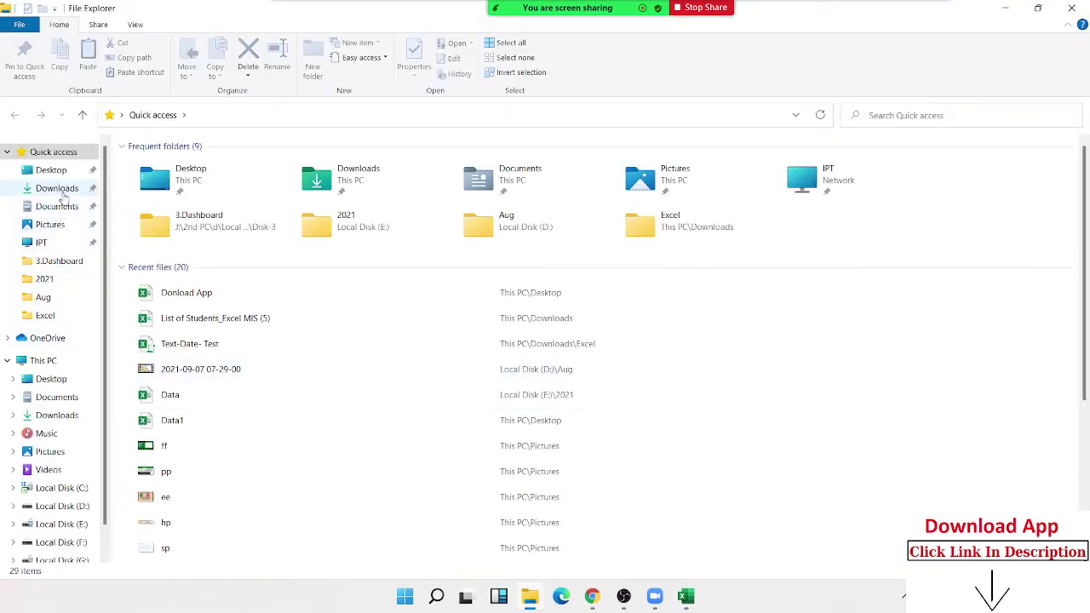
pyautogui.click(235, 331)
pyautogui.doubleClick(235, 330)
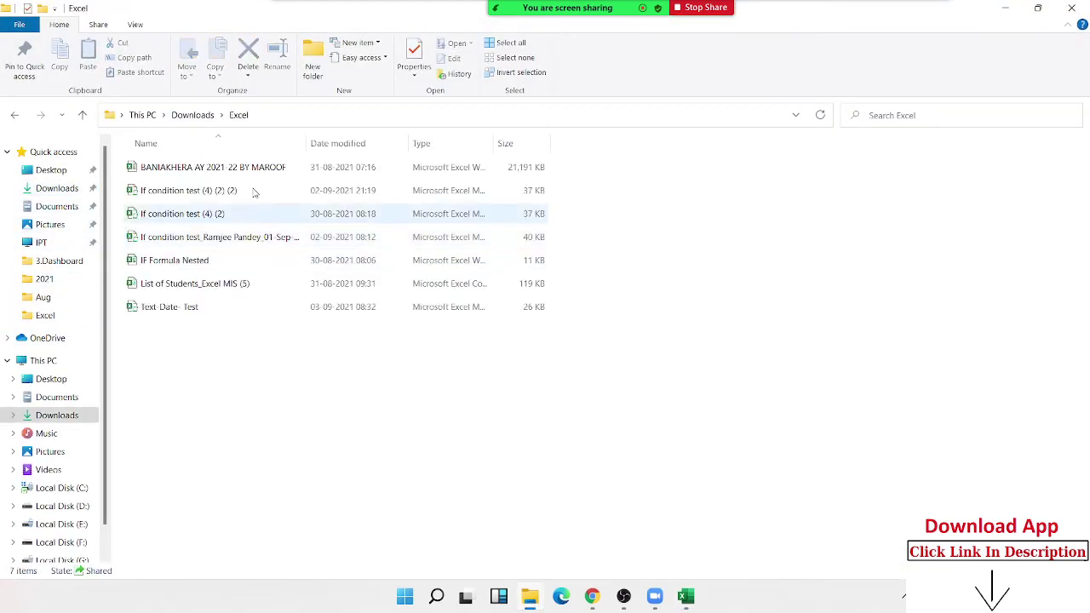
pyautogui.click(278, 118)
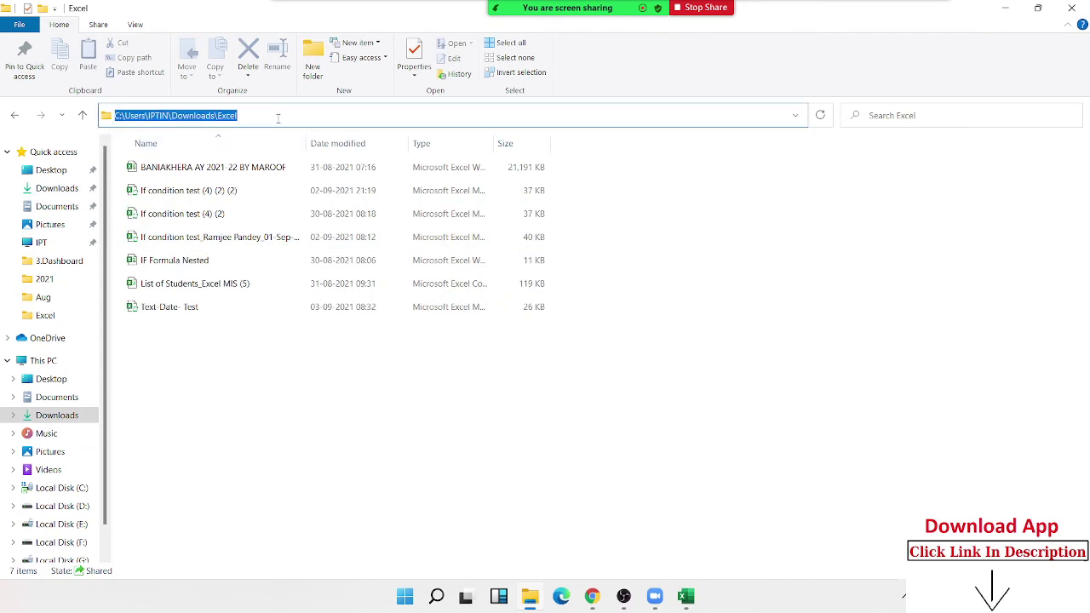
pyautogui.click(324, 469)
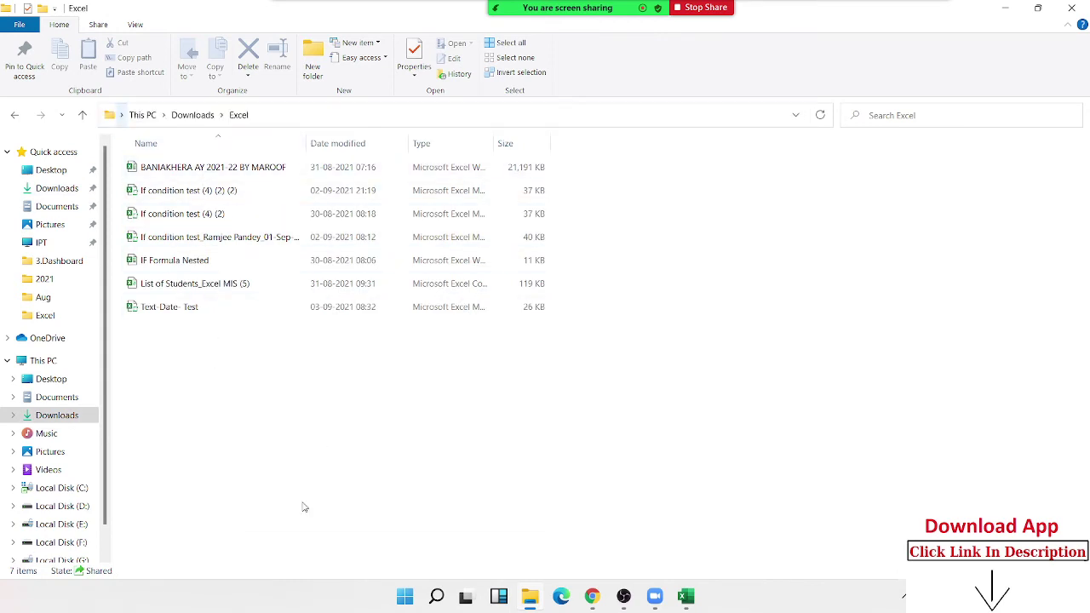
pyautogui.moveTo(687, 597)
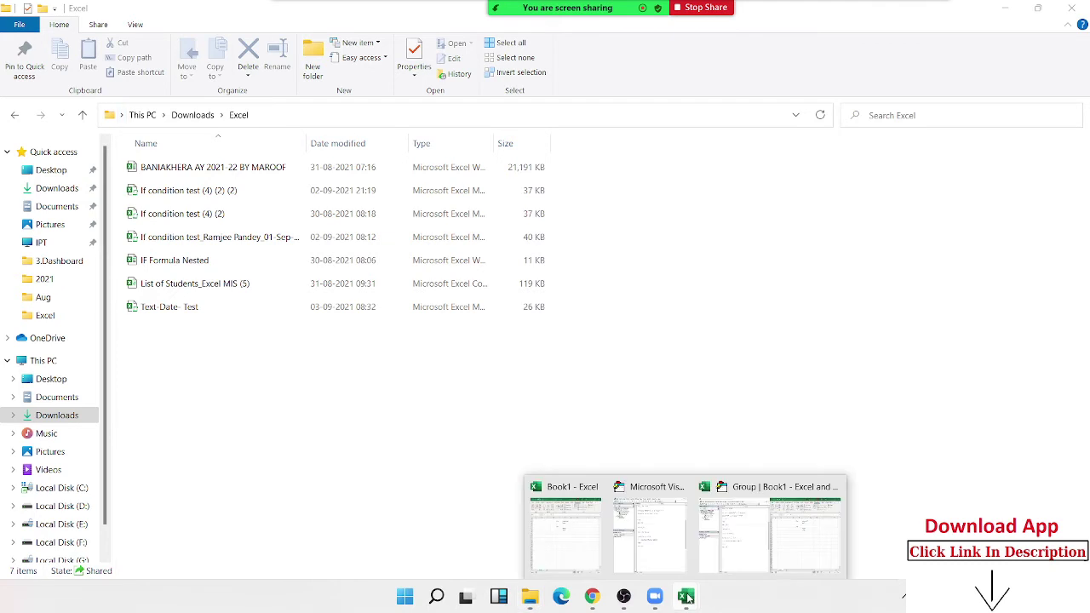
pyautogui.click(594, 552)
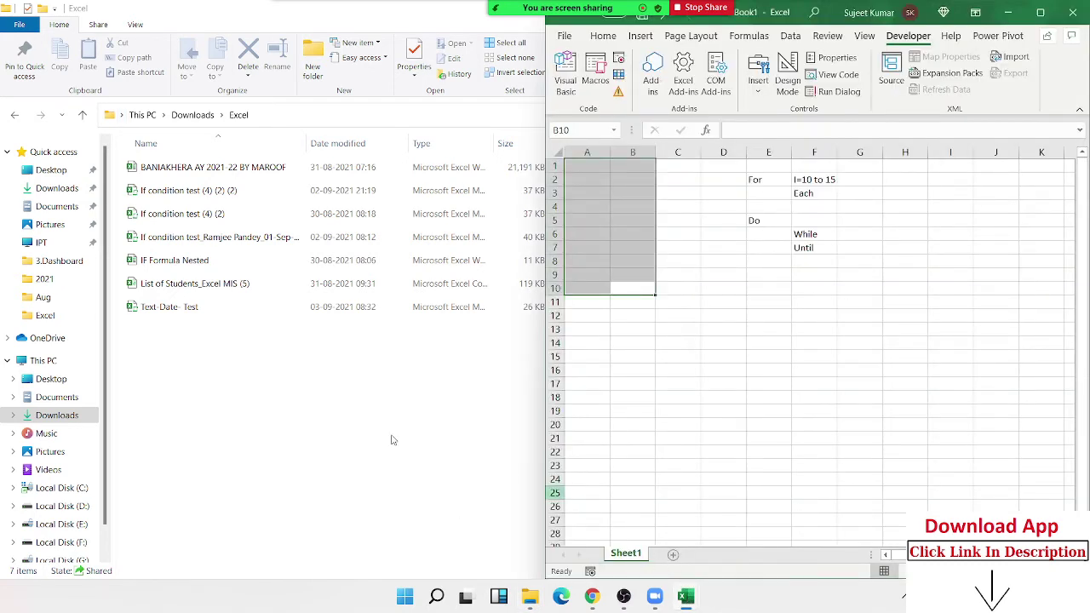
# - Restore the VBA editor beside Book1, select cell A3, and add blank lines below do_3
pyautogui.moveTo(686, 597)
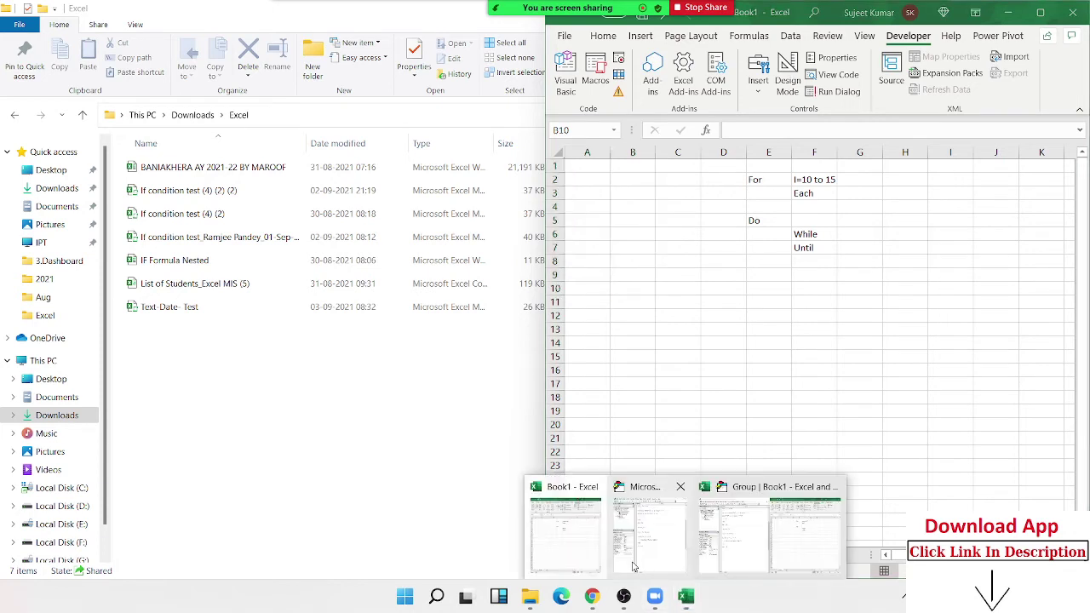
pyautogui.click(588, 539)
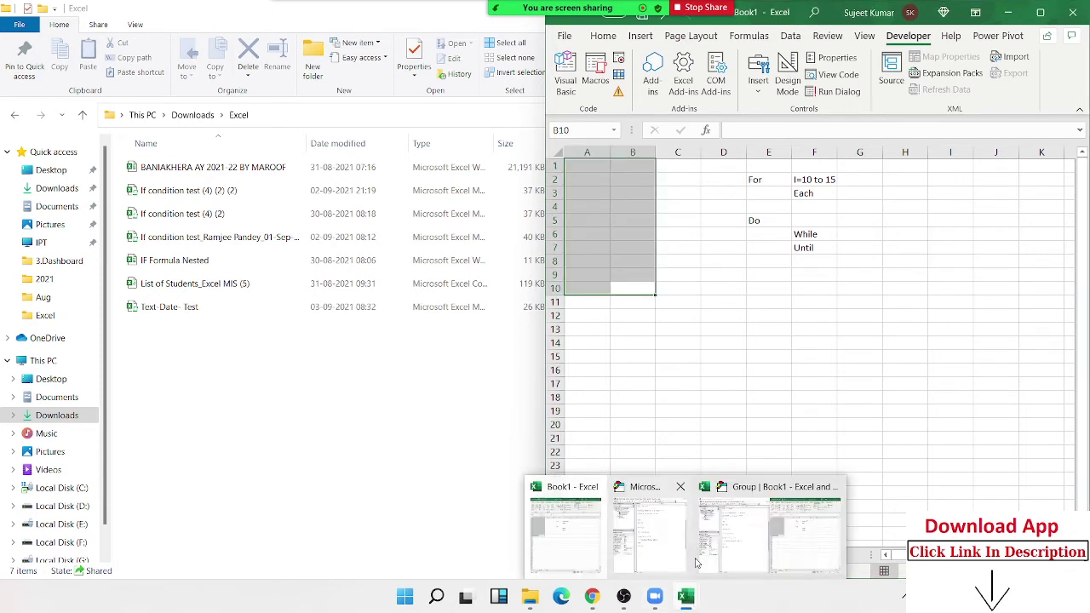
pyautogui.click(792, 543)
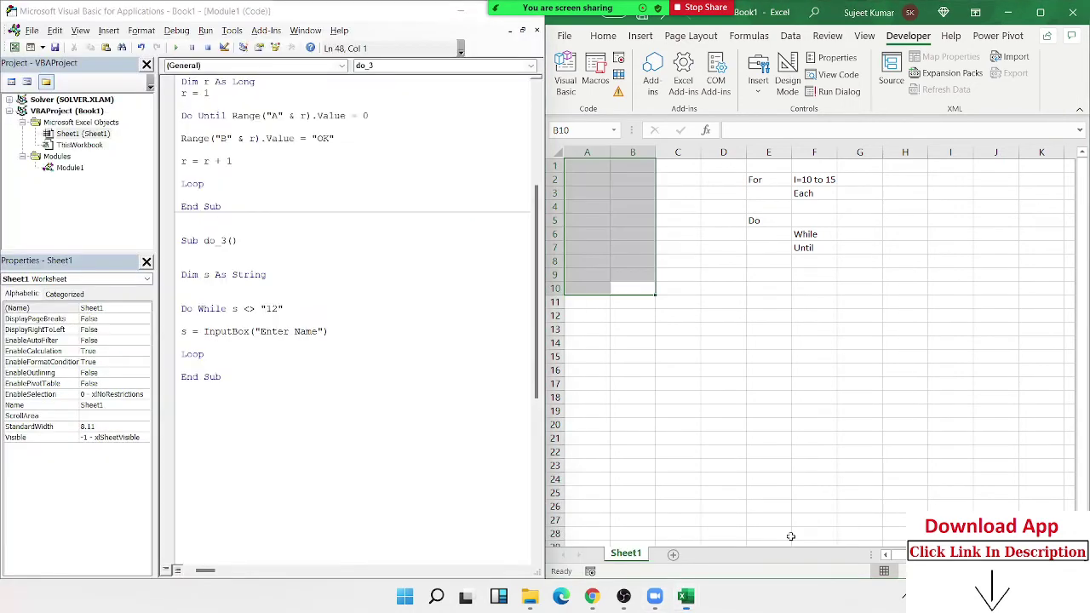
pyautogui.click(365, 419)
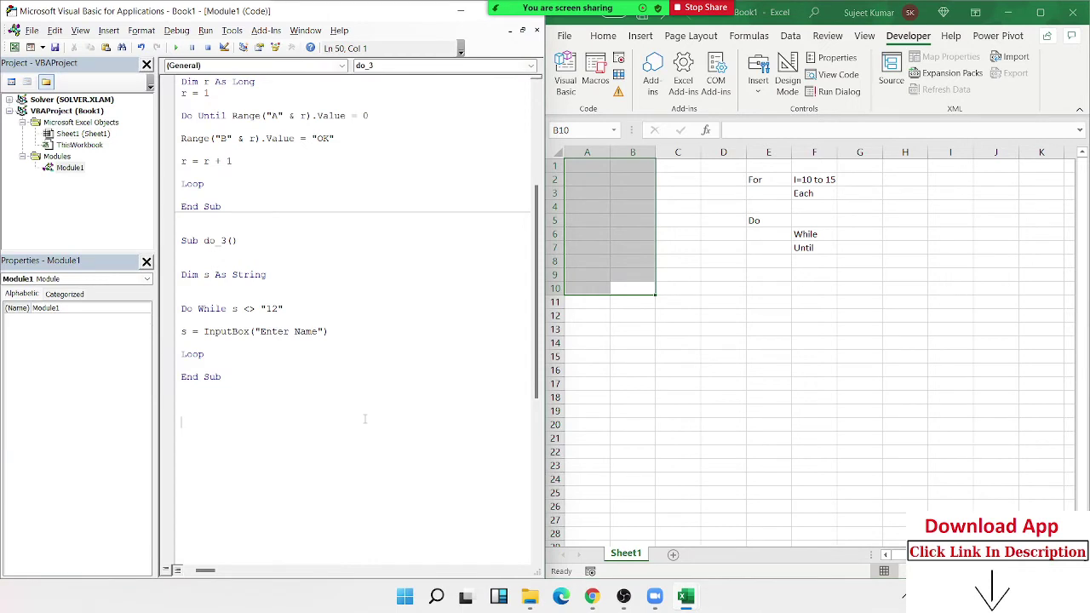
pyautogui.click(597, 191)
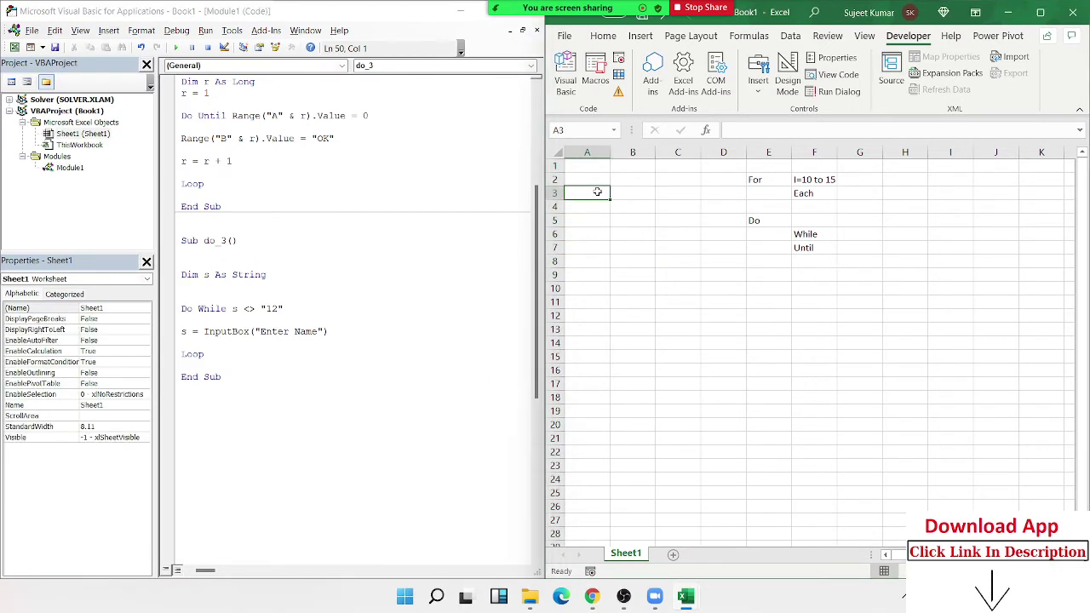
pyautogui.click(175, 420)
pyautogui.click(183, 397)
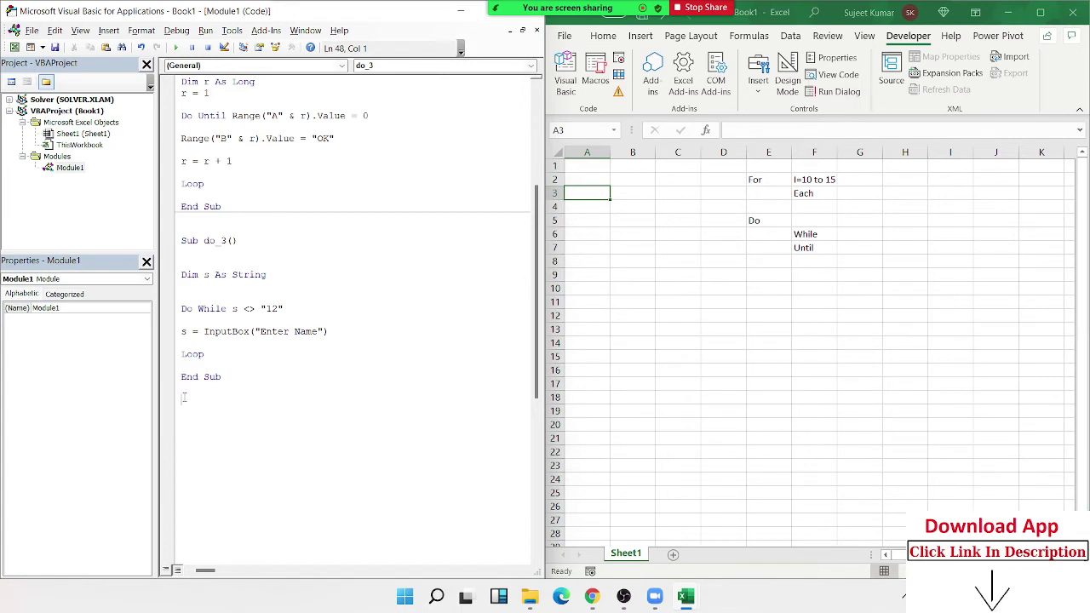
pyautogui.press('Return')
pyautogui.press('Return')
pyautogui.press('Return')
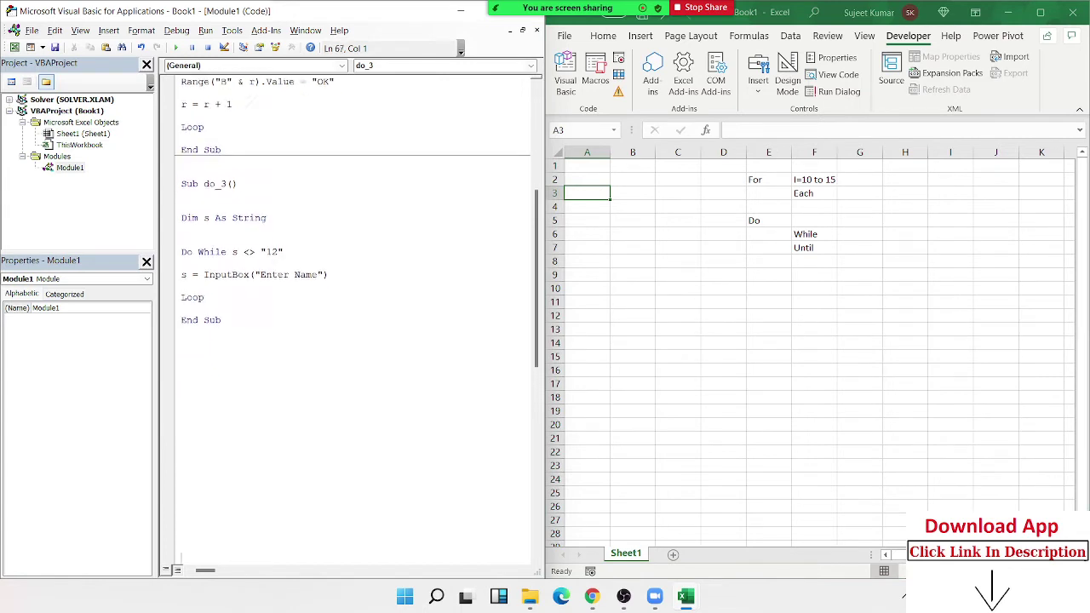
pyautogui.click(198, 276)
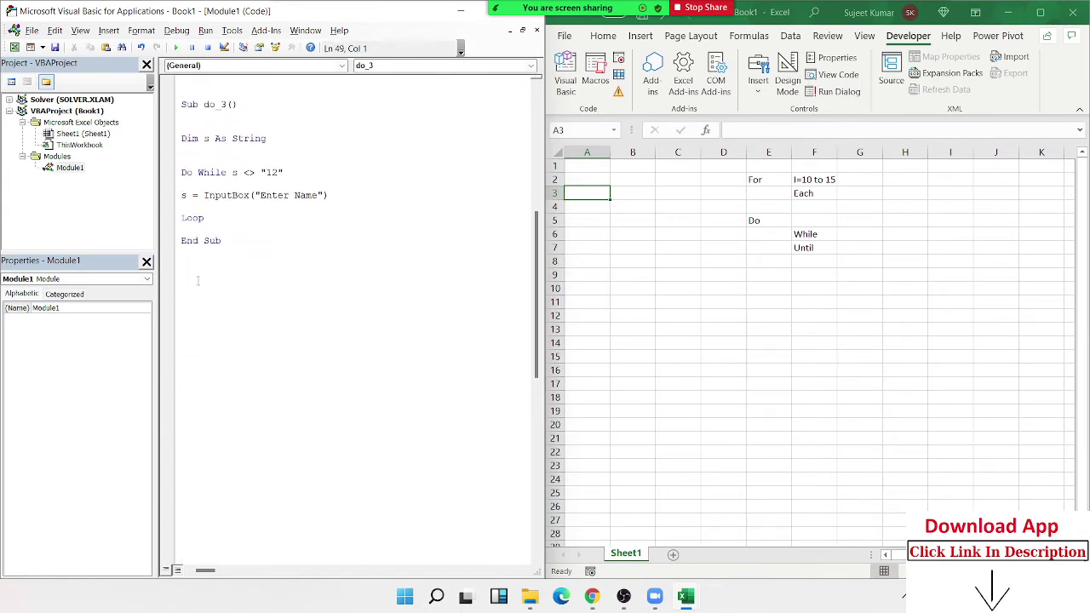
# - Create an empty Sub do_5() below do_3 and start a Dim declaration inside it
pyautogui.write('sub ')
pyautogui.write('dp')
pyautogui.press('BackSpace')
pyautogui.write('0')
pyautogui.write('_4')
pyautogui.press('BackSpace')
pyautogui.press('BackSpace')
pyautogui.press('BackSpace')
pyautogui.write('o')
pyautogui.write('_5')
pyautogui.write('()')
pyautogui.press('Return')
pyautogui.press('Return')
pyautogui.press('Return')
pyautogui.press('Return')
pyautogui.press('Return')
pyautogui.click(182, 331)
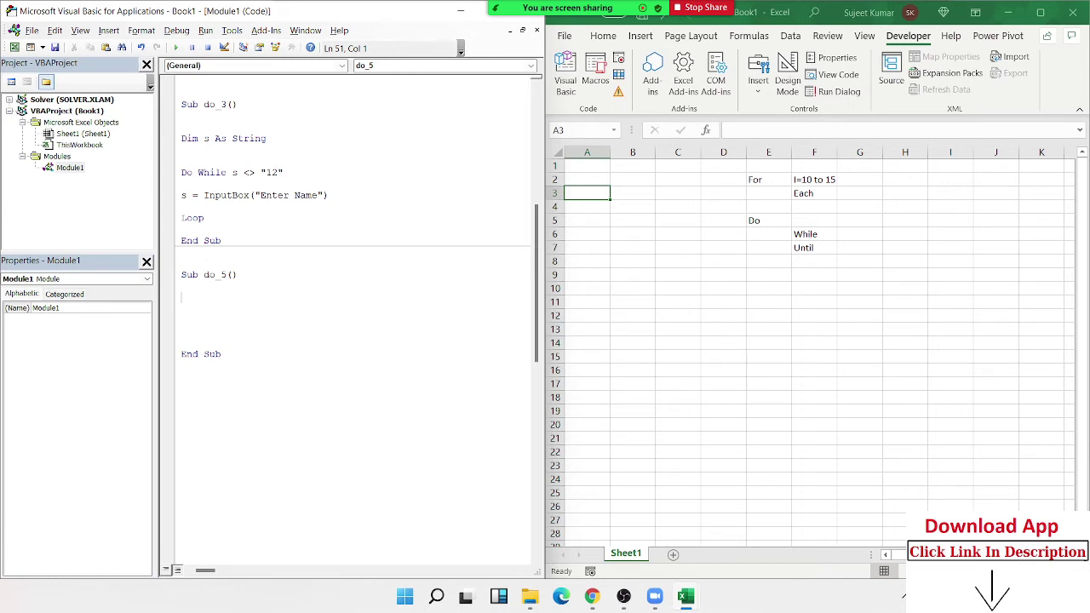
pyautogui.write('dim')
pyautogui.write(' r')
# - Declare fn As String in do_5 and add blank lines below it
pyautogui.press('BackSpace')
pyautogui.press('BackSpace')
pyautogui.write('fn as s')
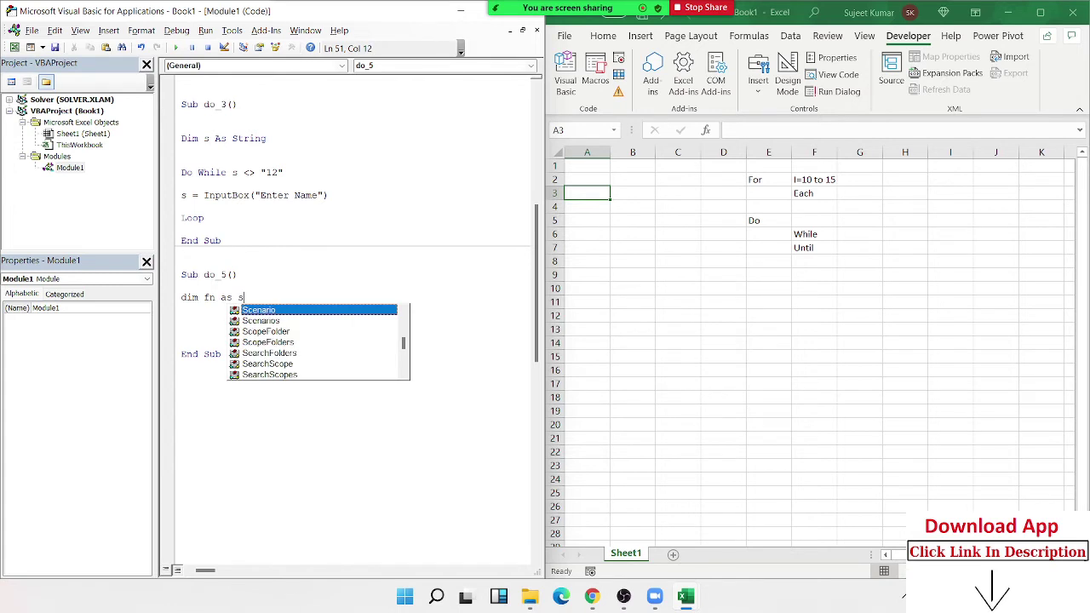
pyautogui.write('tr')
pyautogui.press('Tab')
pyautogui.press('Return')
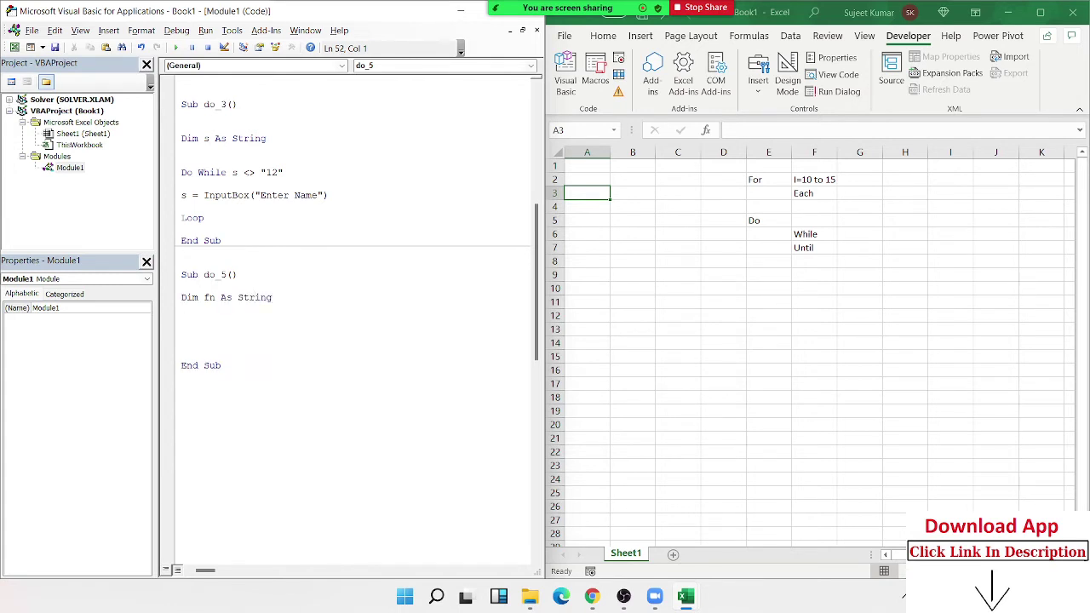
pyautogui.press('Return')
# - Start the line fn=dir(" with the pasted Downloads\Excel folder path and a backslash
pyautogui.write('fn=')
pyautogui.write('dir')
pyautogui.write('(')
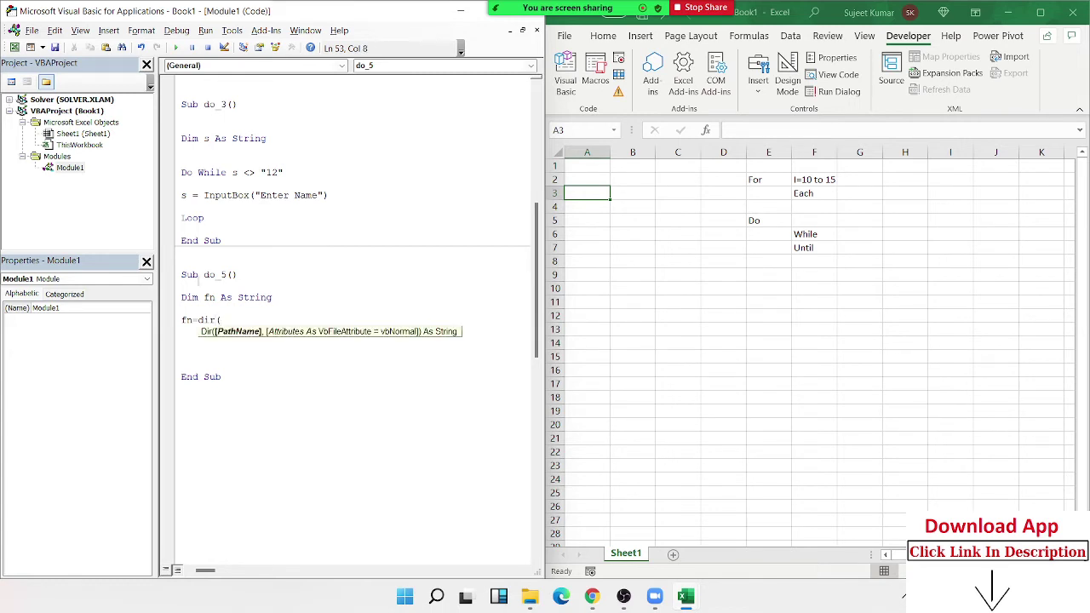
pyautogui.write('"')
pyautogui.write('C:\\Users\\IPTIN\\Downloads\\Excel')
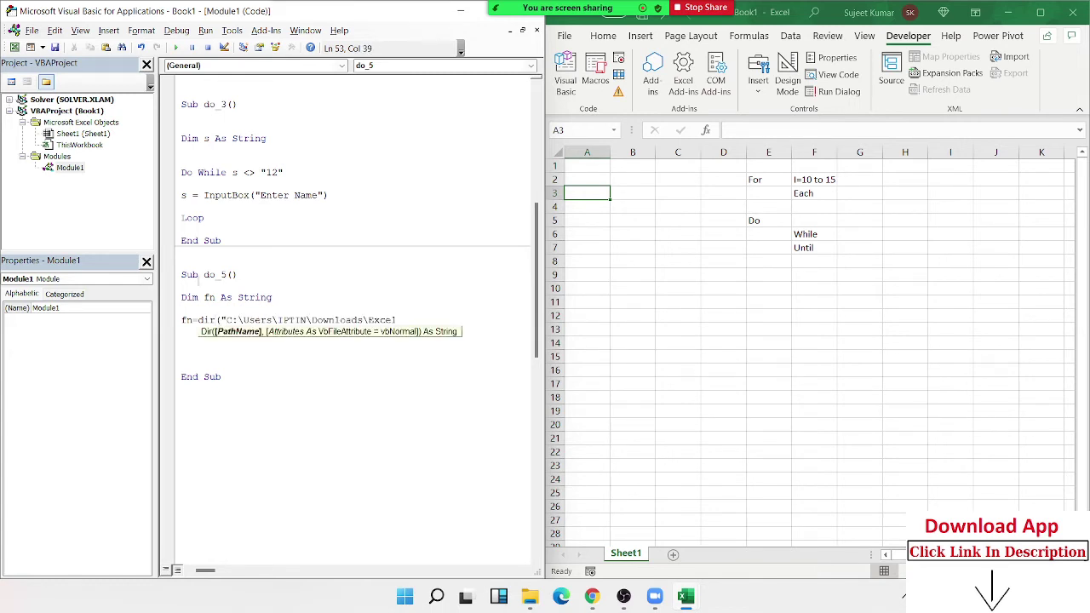
pyautogui.write('\\')
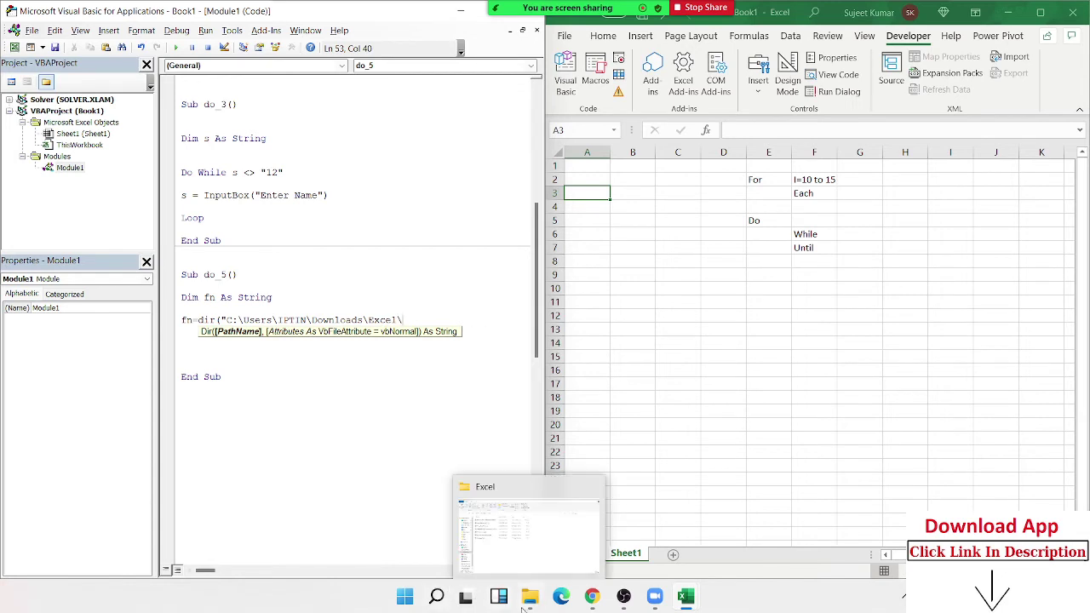
# - Copy the Text-Date- Test file name from the Excel folder in File Explorer
pyautogui.click(530, 597)
pyautogui.click(204, 314)
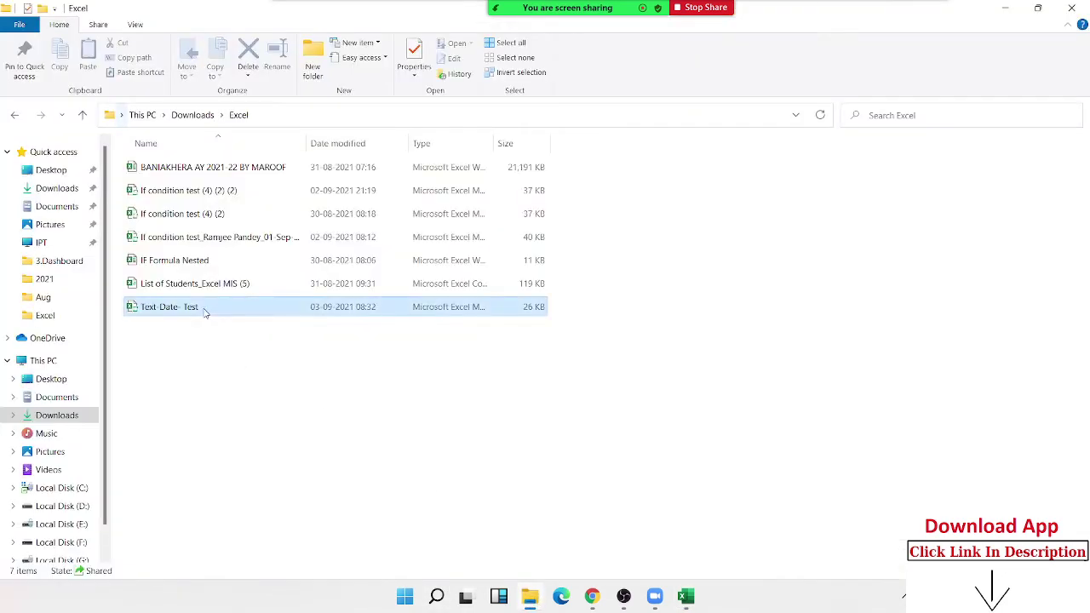
pyautogui.click(205, 312)
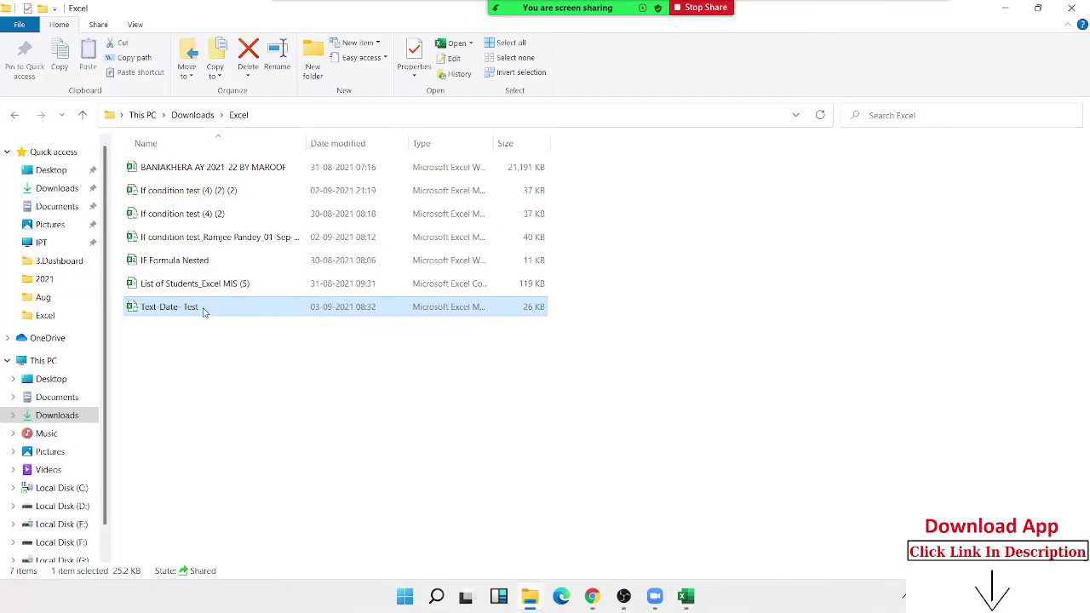
pyautogui.click(210, 355)
# - Paste Text-Date- Test and add .xlsm" to the Dir path, dismissing the compile error
pyautogui.hotkey('alt', 'Tab')
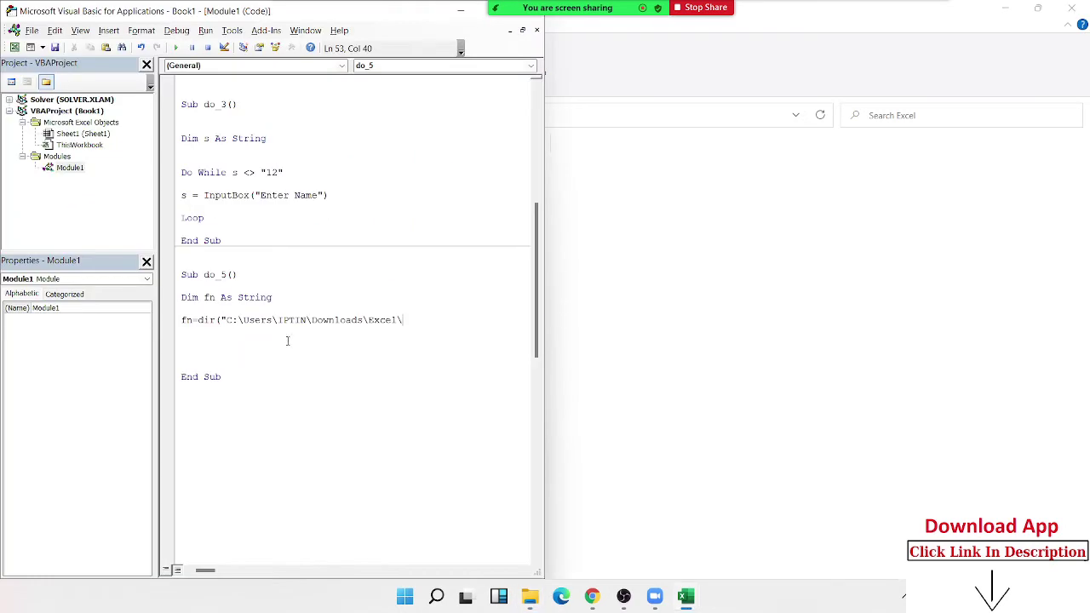
pyautogui.press('alt')
pyautogui.click(418, 319)
pyautogui.write('Text-Date- Test')
pyautogui.write('.xls')
pyautogui.write('m')
pyautogui.write('"')
pyautogui.press('Return')
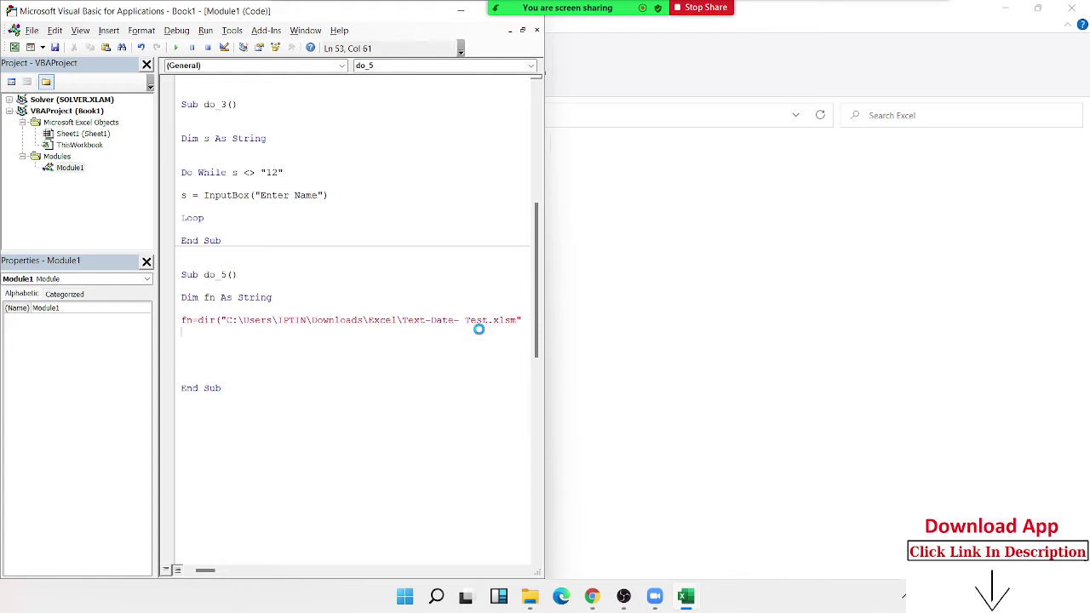
pyautogui.press('Return')
# - Add vbNormal as the Dir attribute, close the parenthesis, and widen the editor window
pyautogui.write(',')
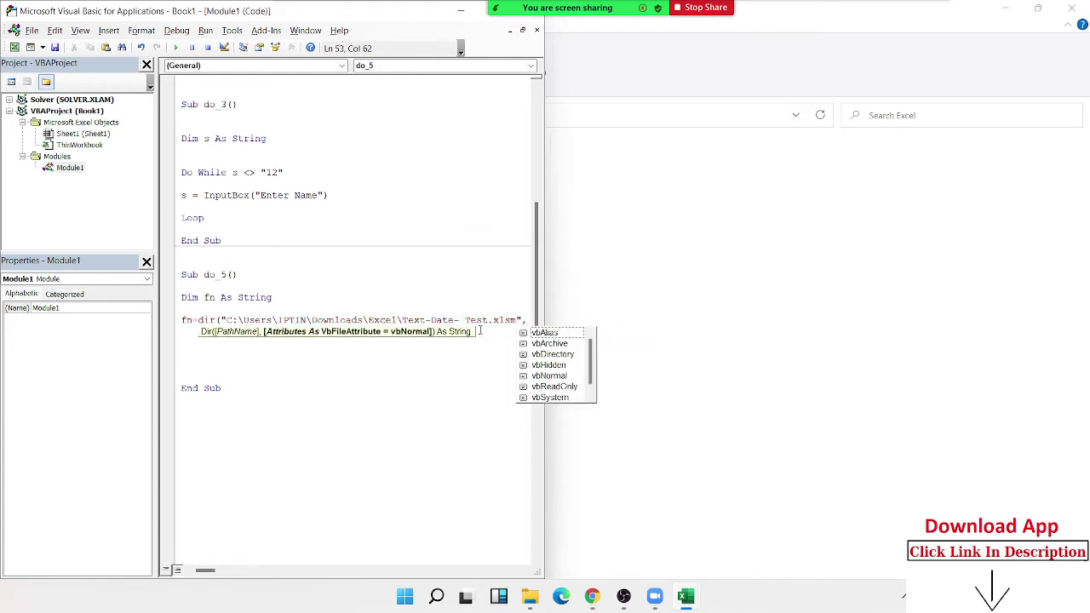
pyautogui.press('Down')
pyautogui.press('Down')
pyautogui.press('Down')
pyautogui.press('Down')
pyautogui.press('Tab')
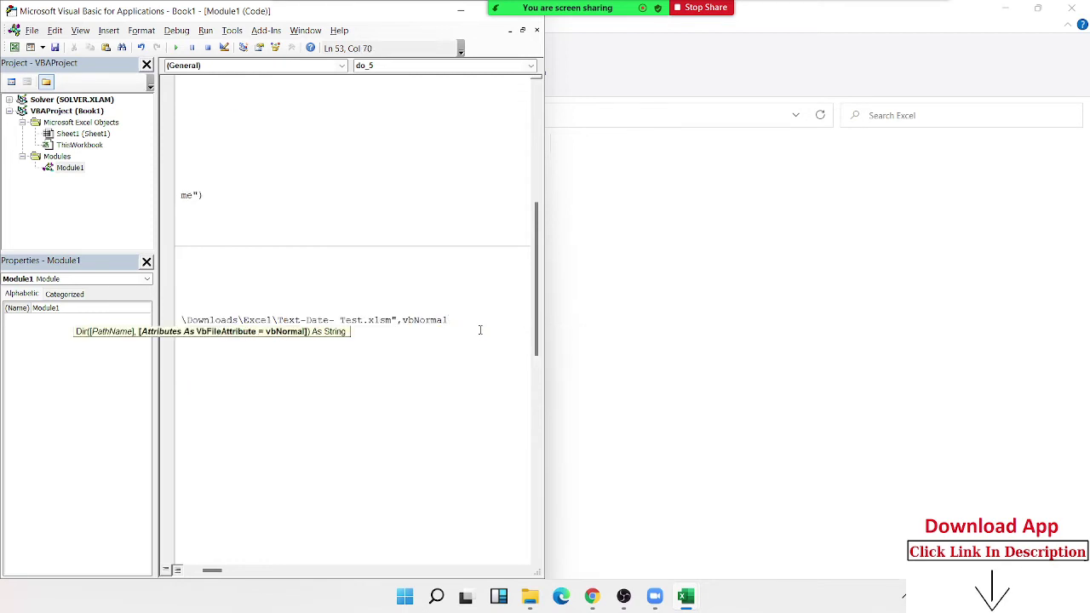
pyautogui.write(')')
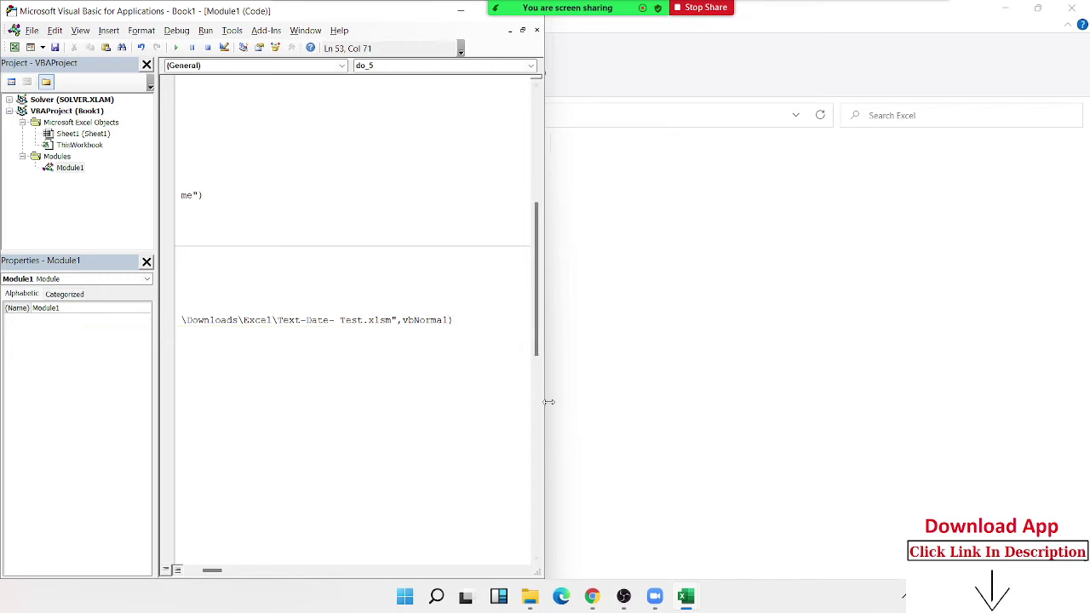
pyautogui.moveTo(549, 402); pyautogui.dragTo(732, 413)
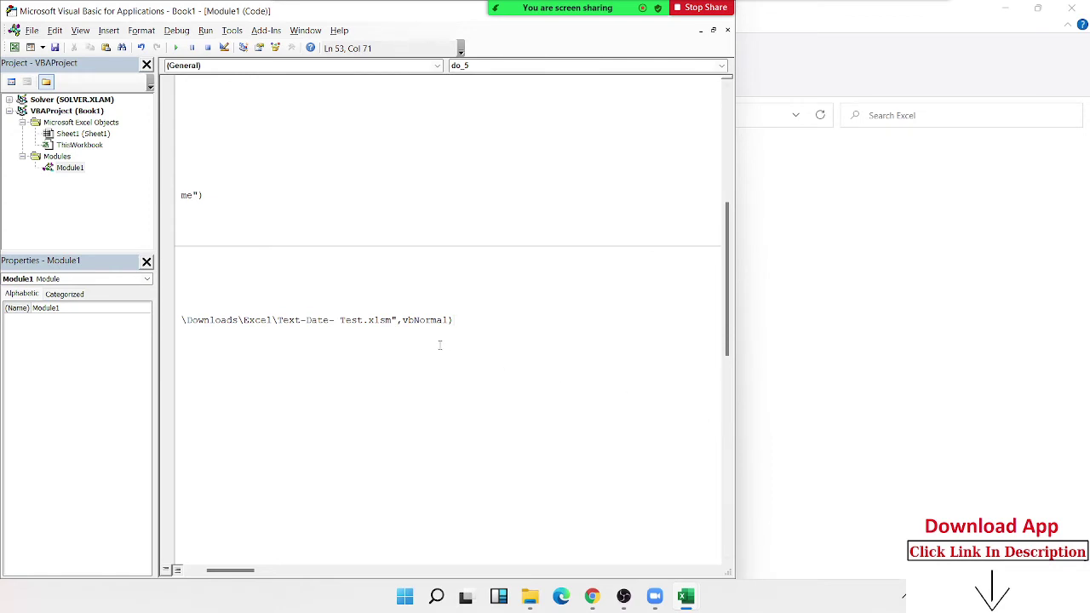
# - Browse the Dir file attribute constants list at vbNormal, leaving it unchanged
pyautogui.press('Down')
pyautogui.press('Down')
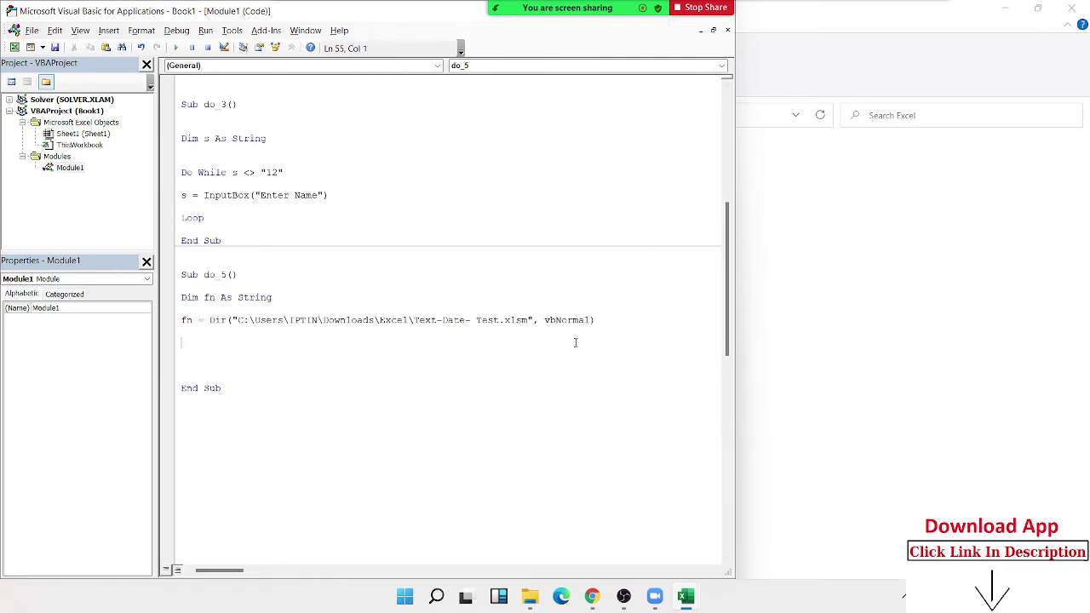
pyautogui.doubleClick(533, 322)
pyautogui.click(542, 320)
pyautogui.doubleClick(543, 320)
pyautogui.click(539, 321)
pyautogui.hotkey('ctrl', 'j')
pyautogui.press('Down')
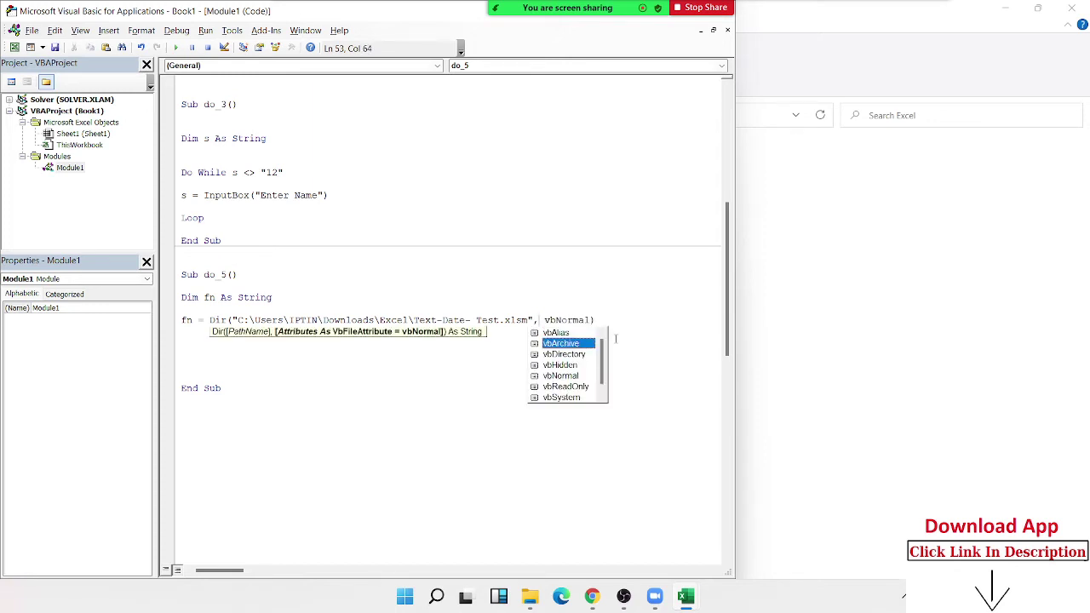
pyautogui.press('Down')
pyautogui.press('Down')
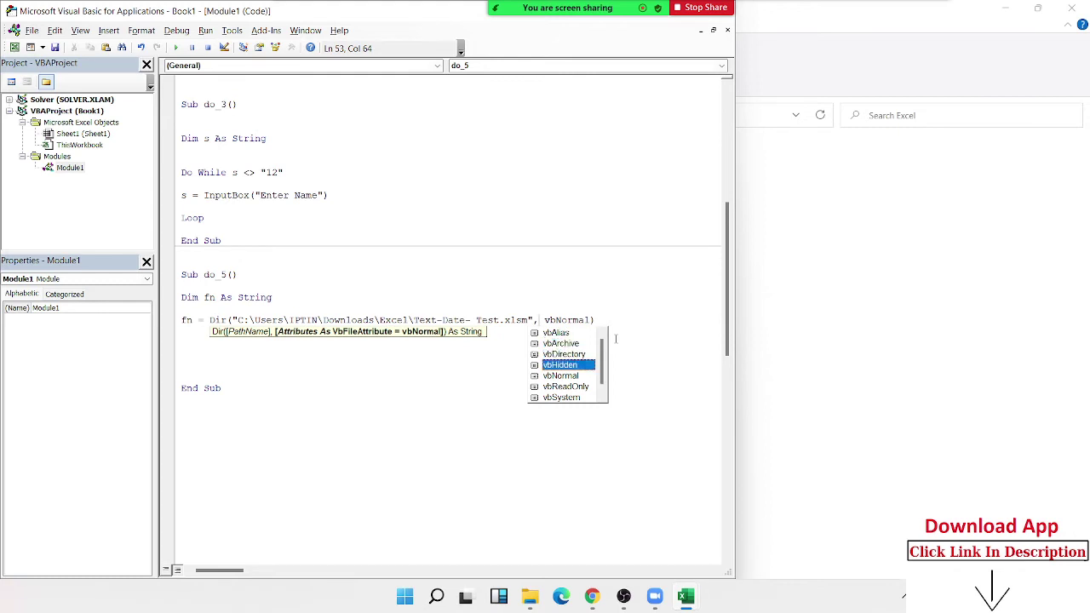
pyautogui.press('Down')
pyautogui.press('Down')
pyautogui.press('Down')
pyautogui.press('Down')
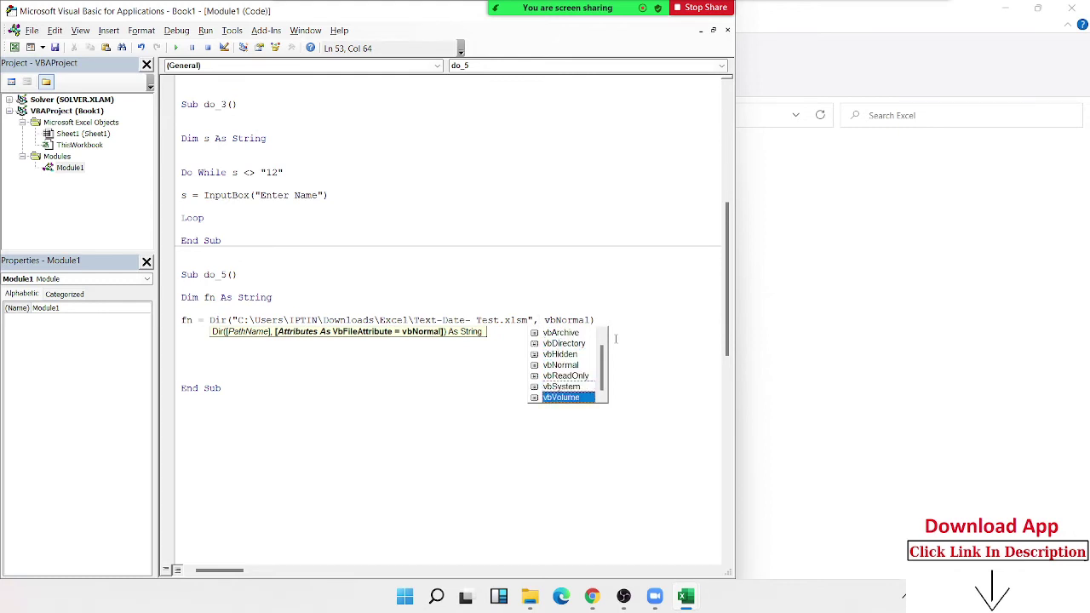
pyautogui.press('Up')
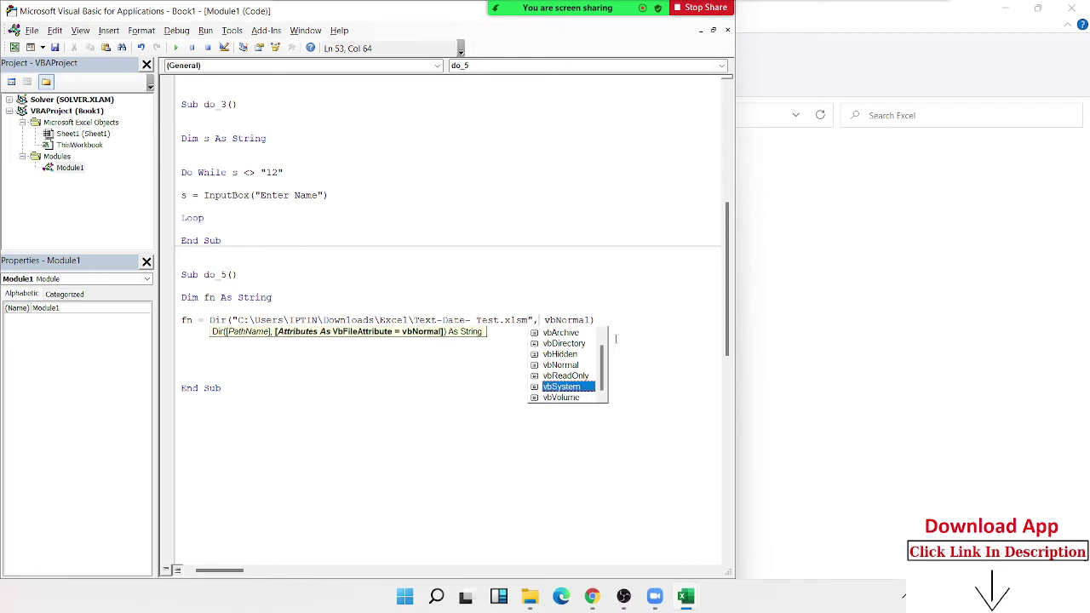
pyautogui.press('Up')
pyautogui.press('Up')
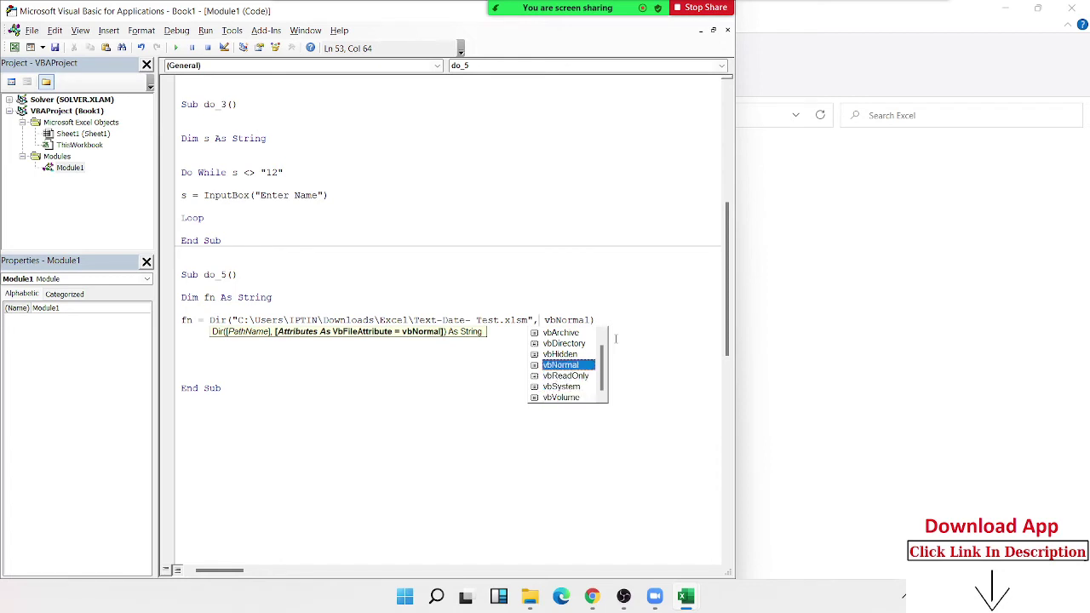
pyautogui.press('Escape')
# - Add a MsgBox fn line on the empty line below the Dir call
pyautogui.press('Down')
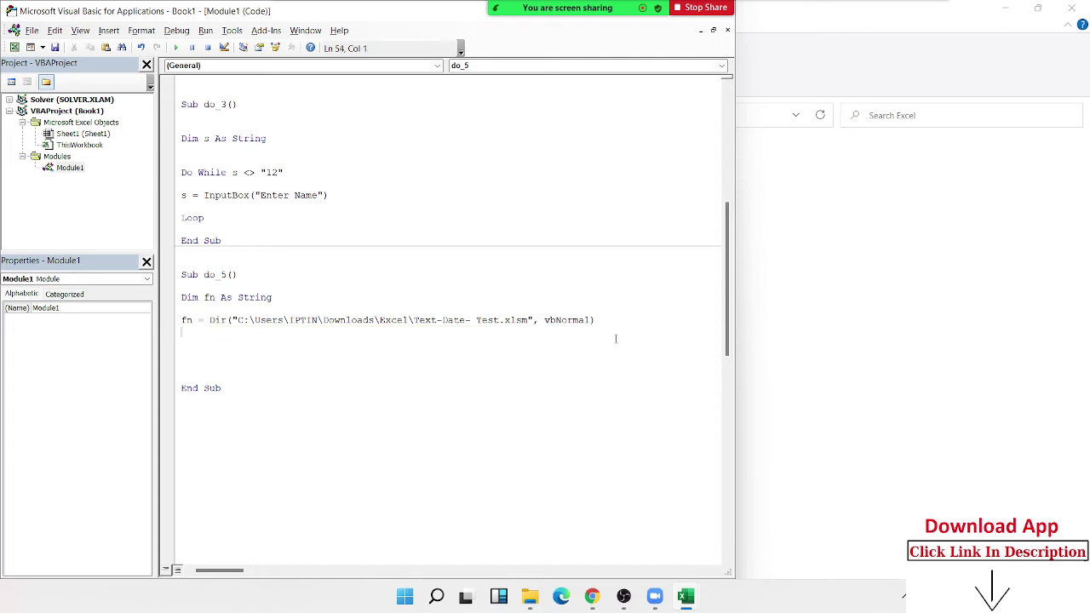
pyautogui.press('Down')
pyautogui.write('msgbo')
pyautogui.write('x fn')
pyautogui.press('Return')
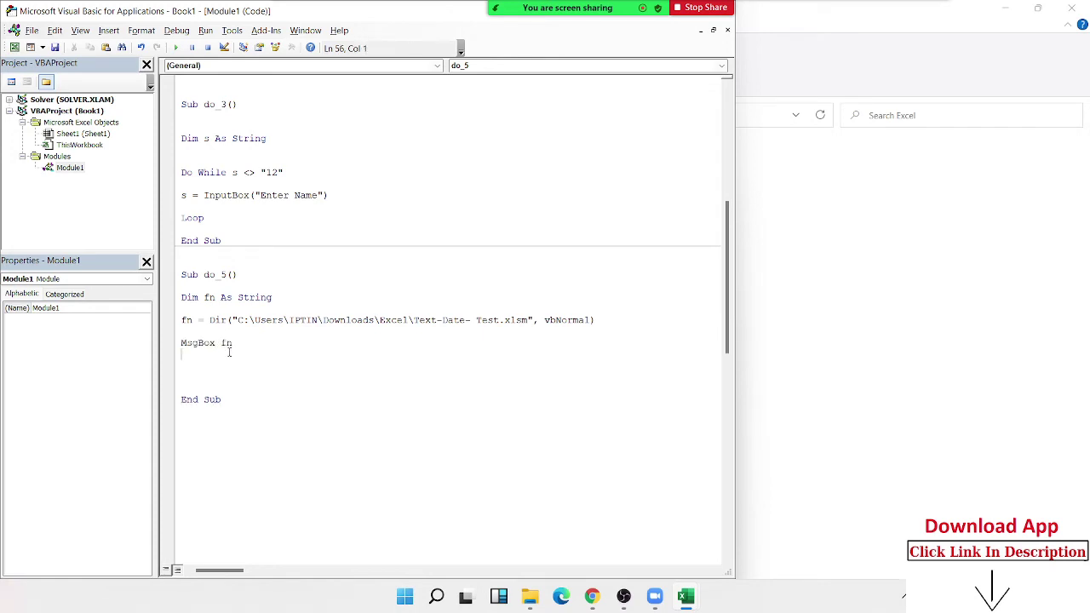
# - Run do_5 and dismiss the message showing Text-Date- Test.xlsm
pyautogui.doubleClick(495, 321)
pyautogui.click(268, 337)
pyautogui.click(176, 48)
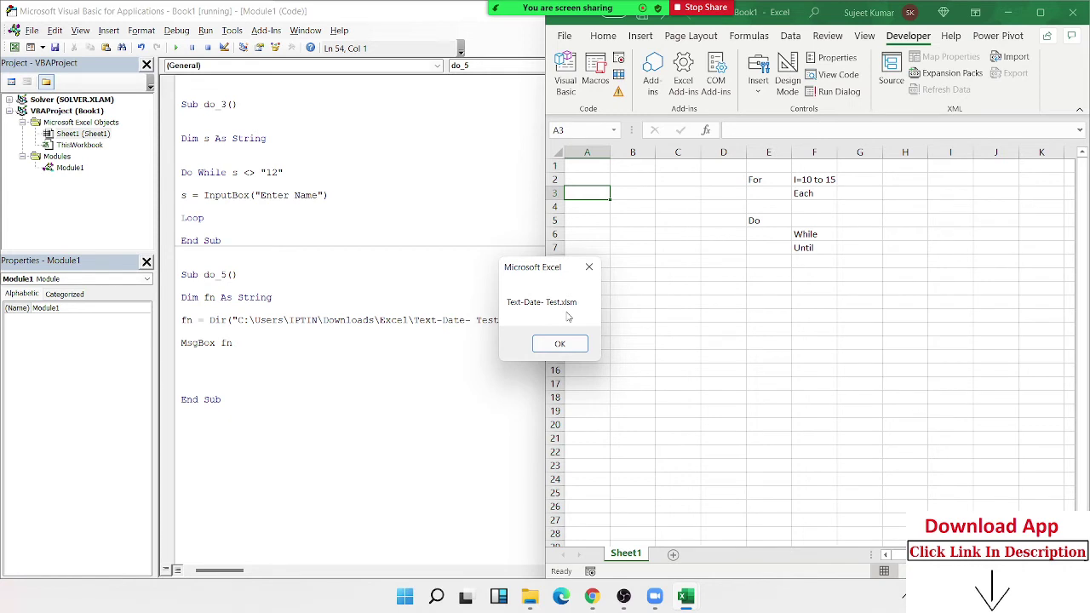
pyautogui.click(563, 347)
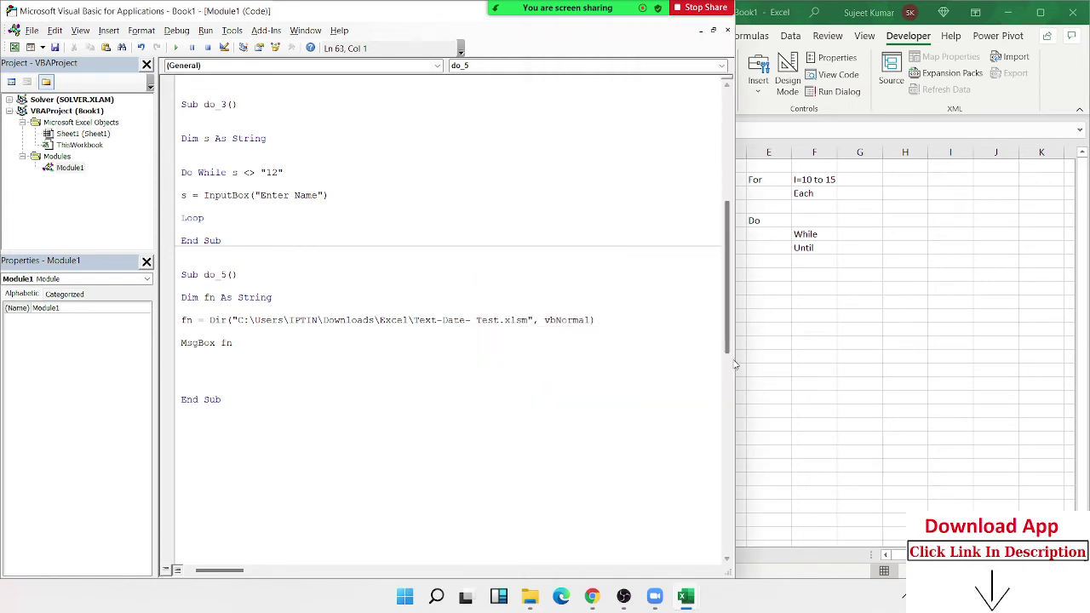
# - Snap the VBA editor to the left half beside the Excel workbook and return to do_5
pyautogui.click(713, 30)
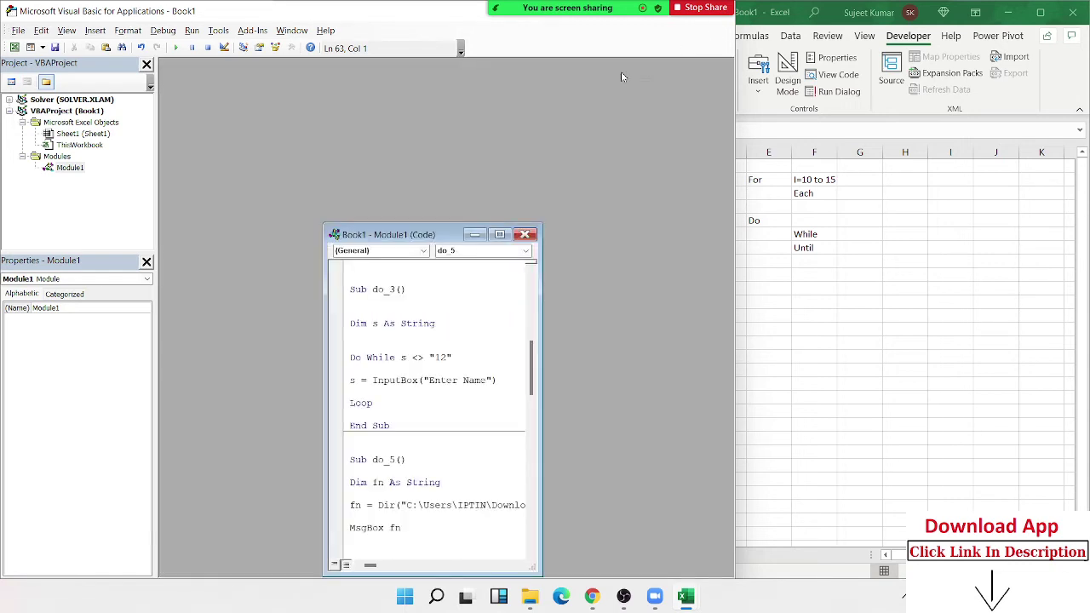
pyautogui.click(500, 234)
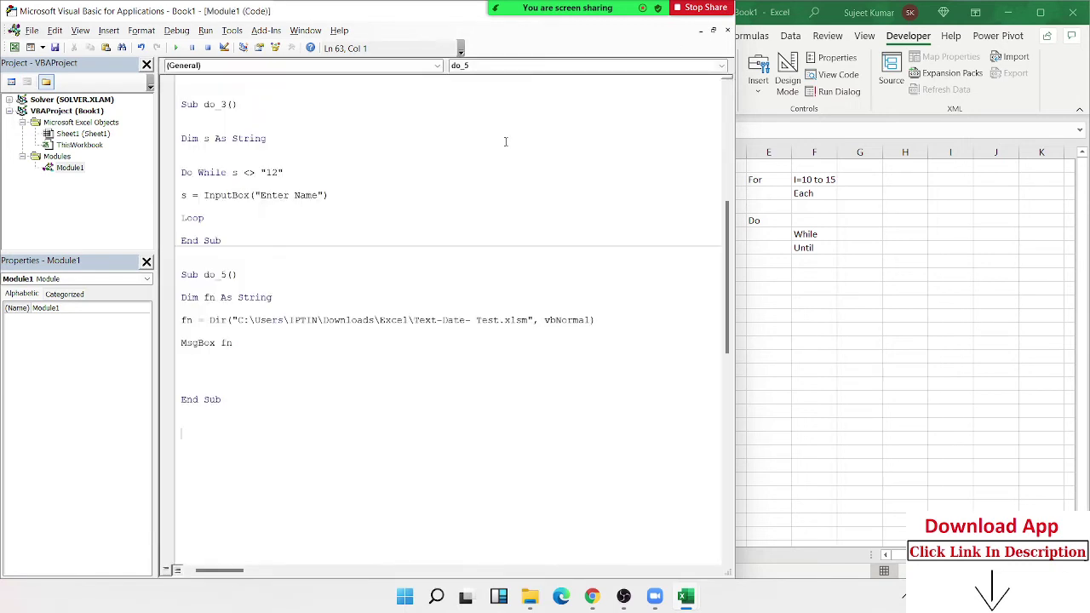
pyautogui.doubleClick(387, 17)
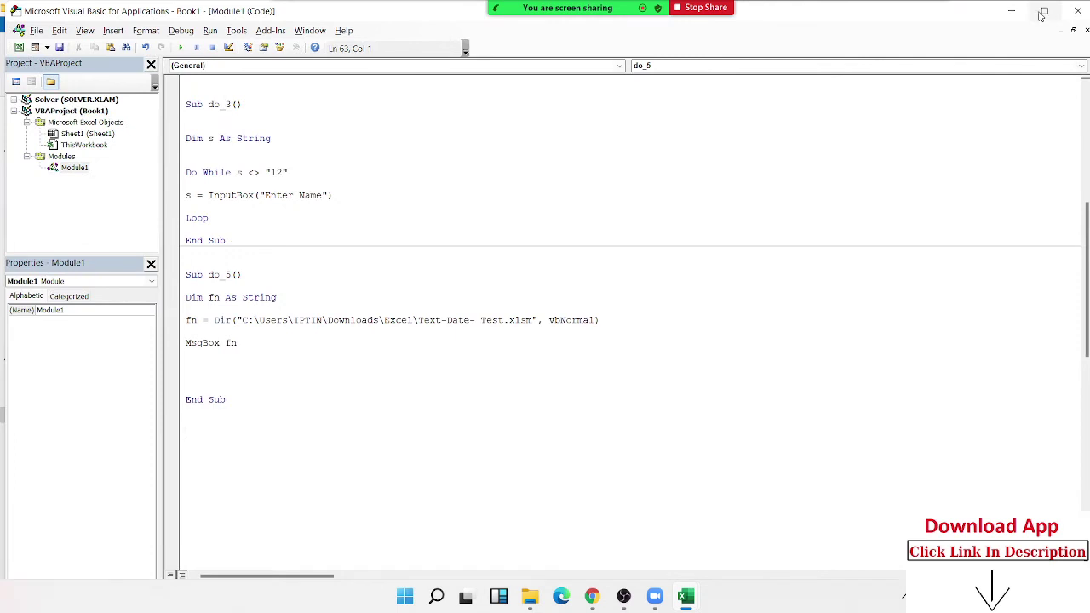
pyautogui.moveTo(1041, 13)
pyautogui.click(984, 53)
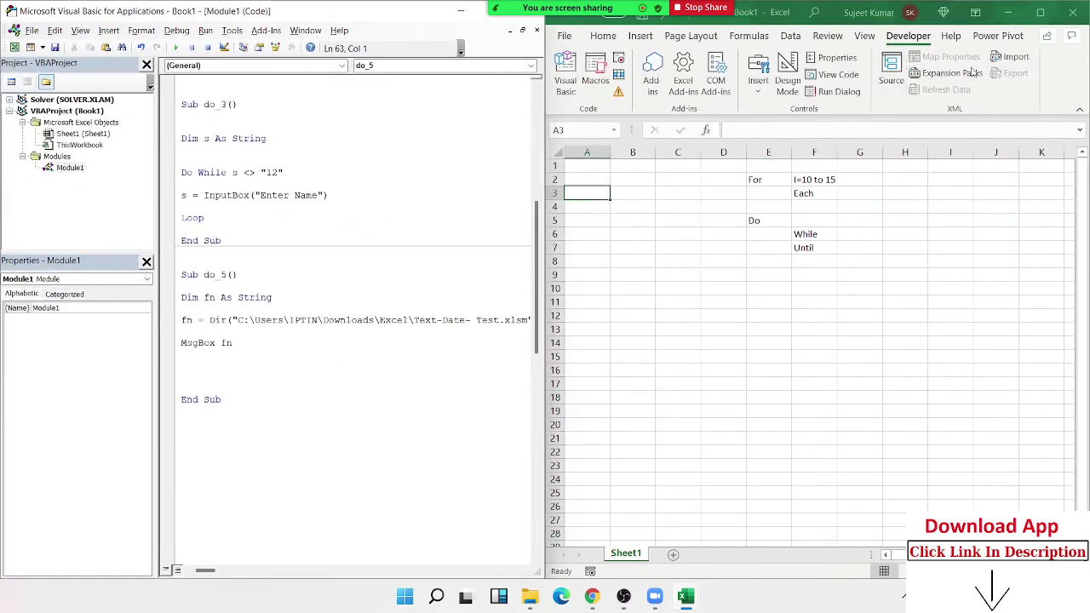
pyautogui.click(667, 274)
pyautogui.click(380, 358)
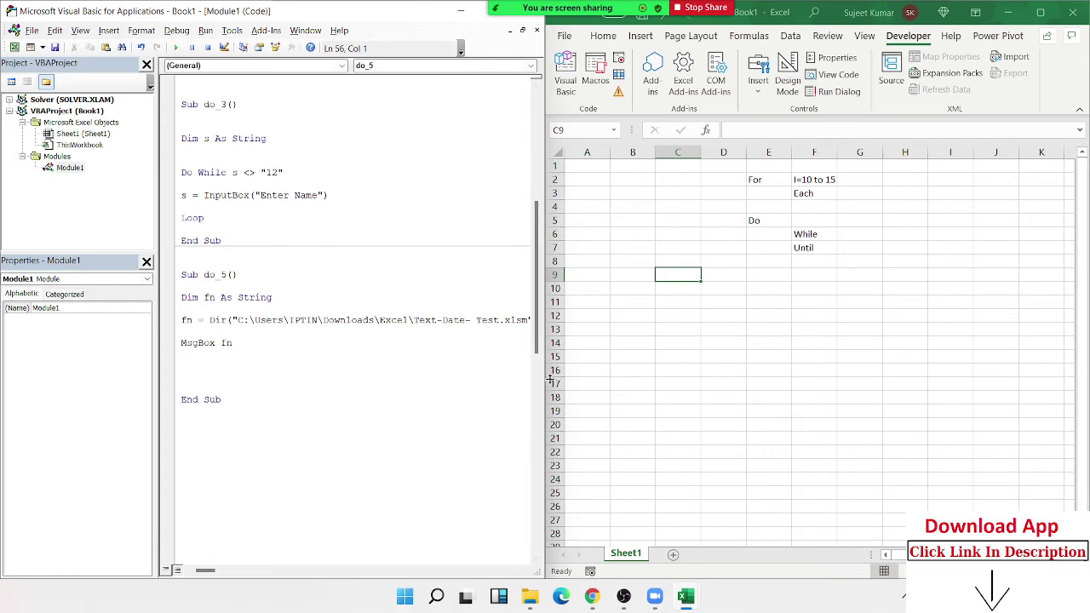
pyautogui.moveTo(551, 377); pyautogui.dragTo(683, 368)
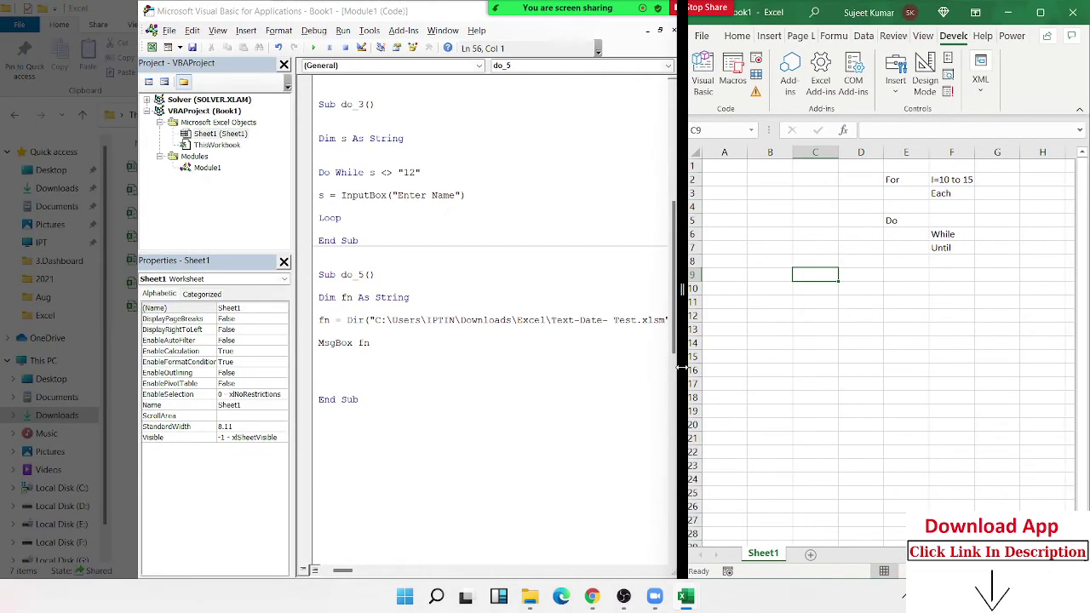
pyautogui.click(274, 390)
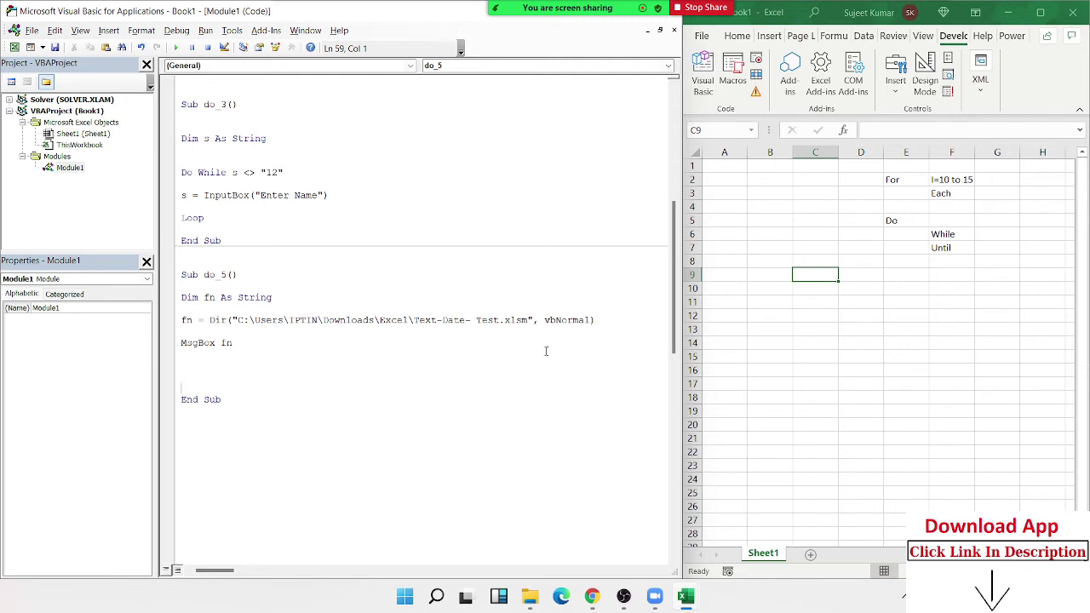
# - Replace Text-Date- Test in the Dir path with * so it reads *.xlsm
pyautogui.moveTo(500, 321); pyautogui.dragTo(414, 321)
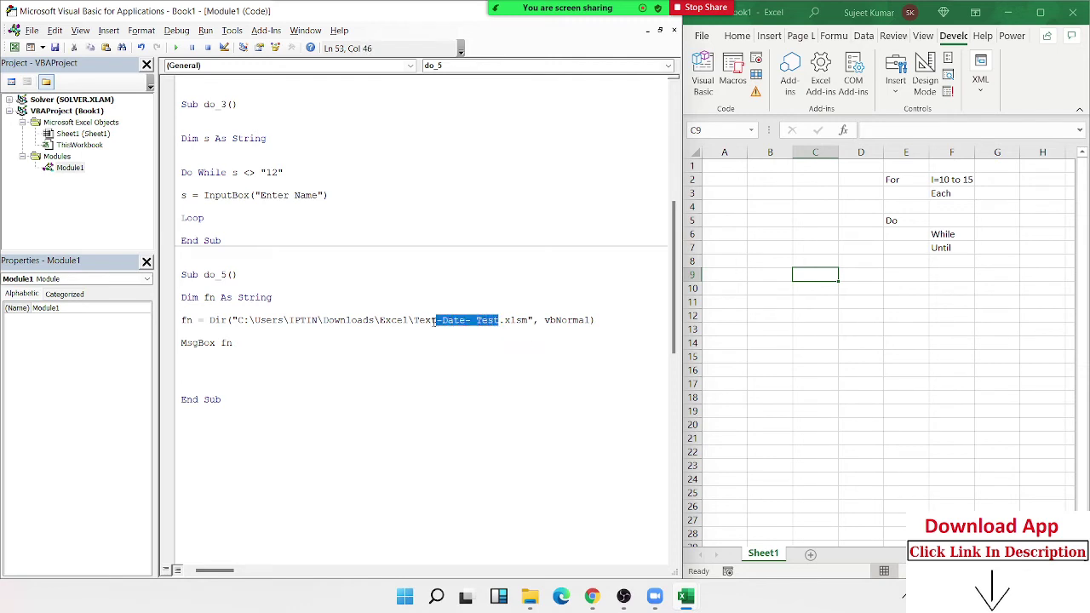
pyautogui.press('Delete')
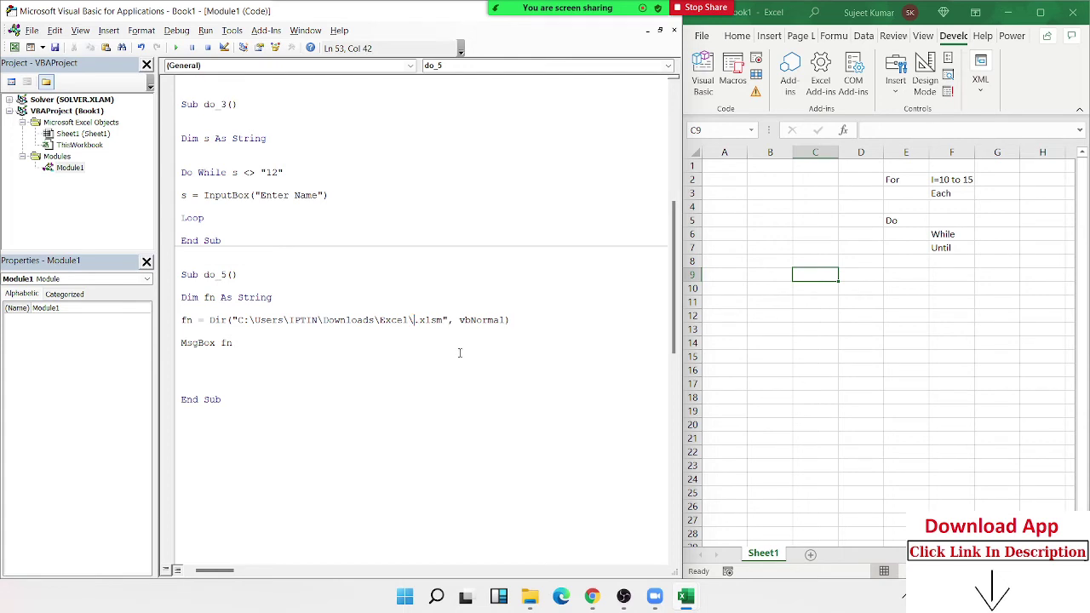
pyautogui.write('*')
pyautogui.click(465, 367)
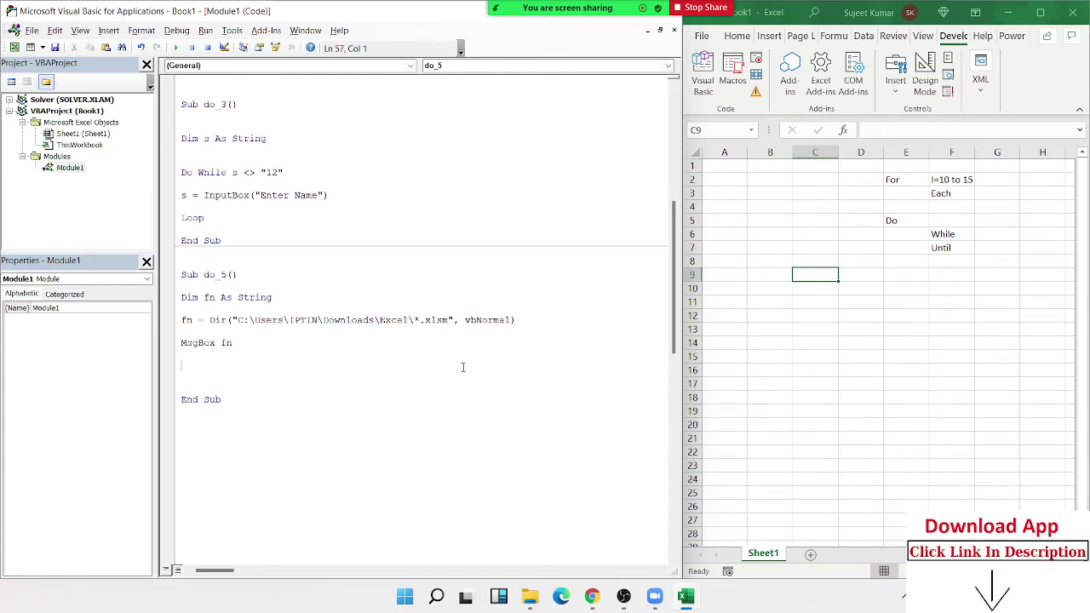
# - Handwrite a 'Don't' note beside do_3's InputBox line with Zoom's Draw annotation
pyautogui.moveTo(660, 17)
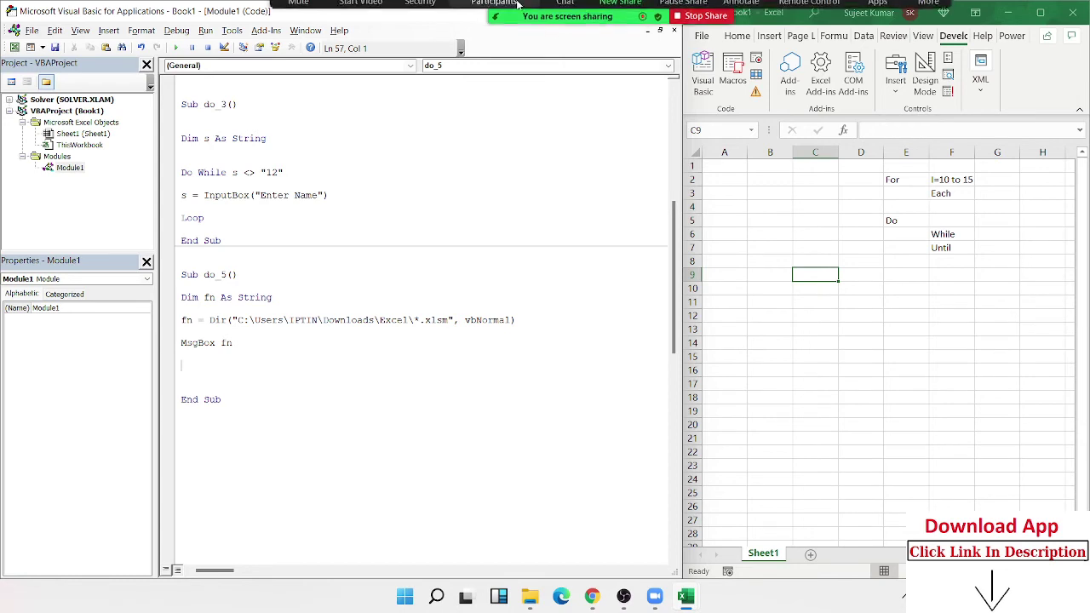
pyautogui.click(743, 19)
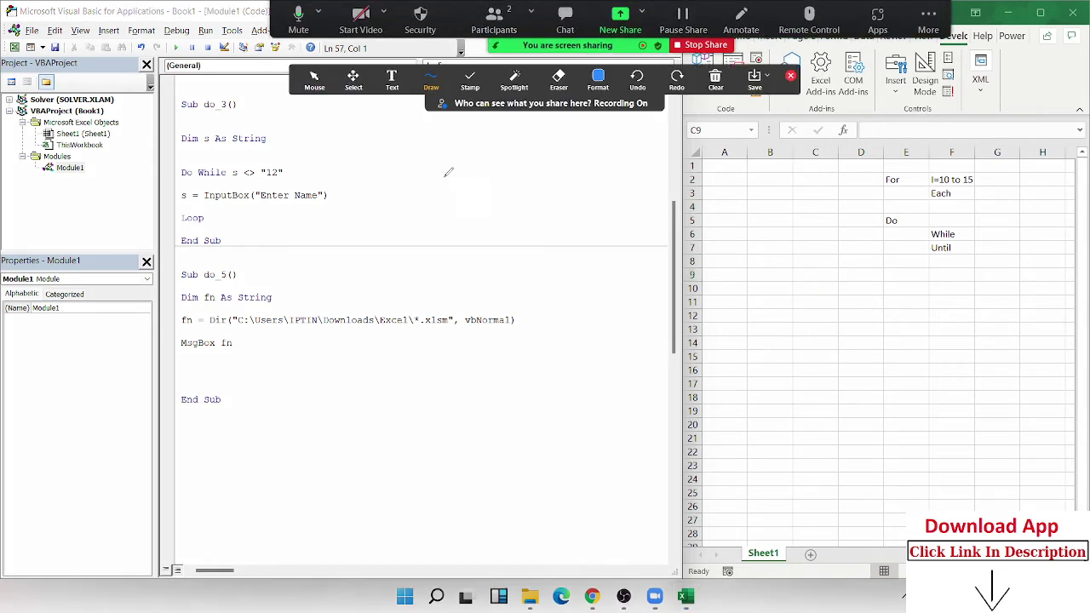
pyautogui.moveTo(369, 193)
pyautogui.mouseDown()
pyautogui.moveTo(369, 217)
pyautogui.moveTo(436, 220)
pyautogui.moveTo(462, 205)
pyautogui.mouseUp()
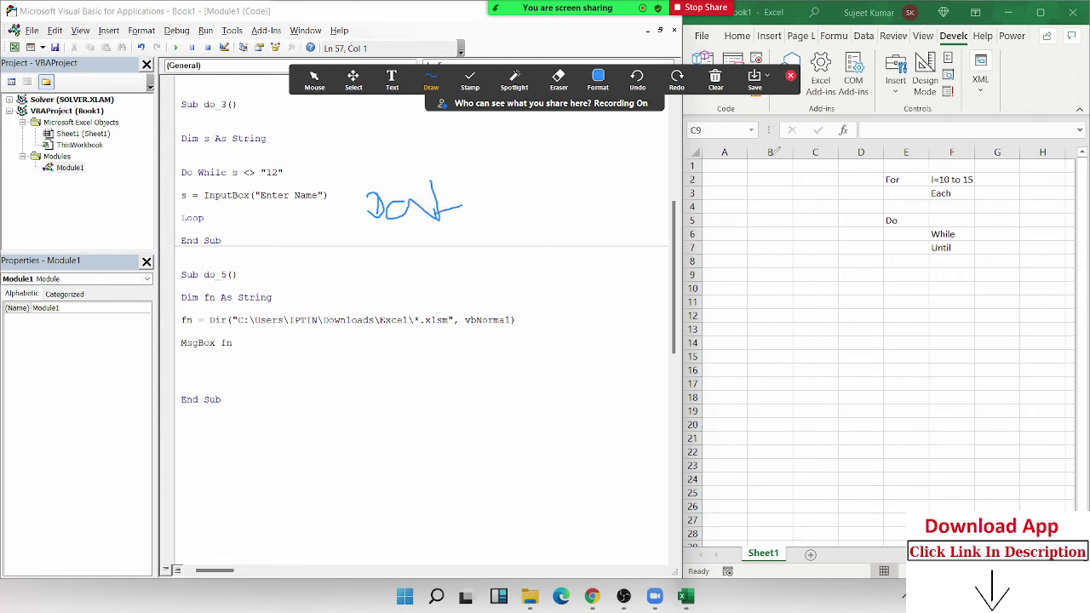
# - Put away the annotation tools, enter data07092012 in B9, and autofit column B
pyautogui.click(791, 78)
pyautogui.click(771, 247)
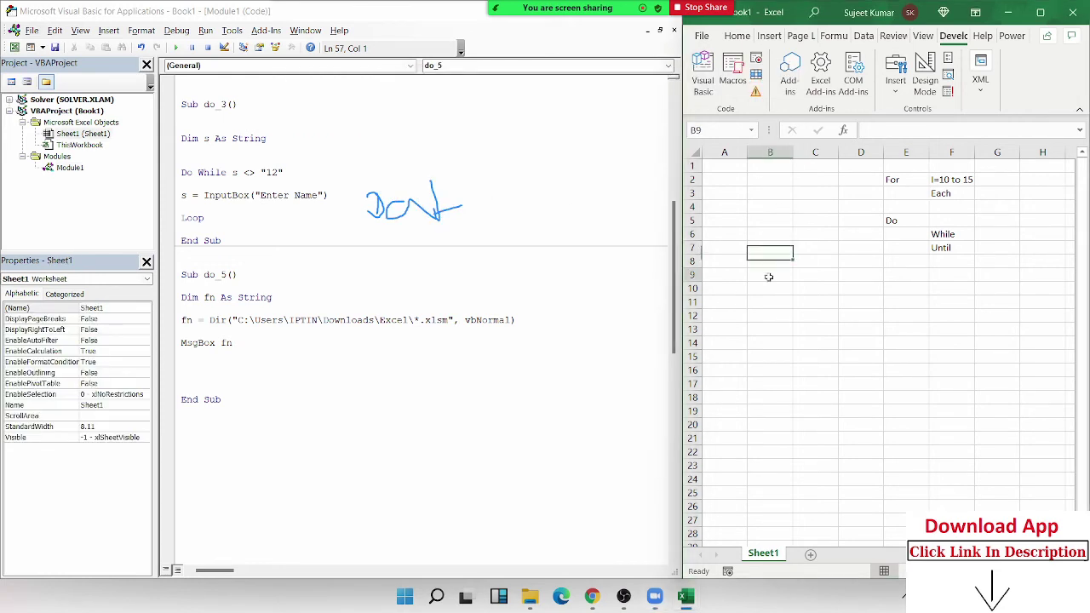
pyautogui.click(769, 276)
pyautogui.write('data')
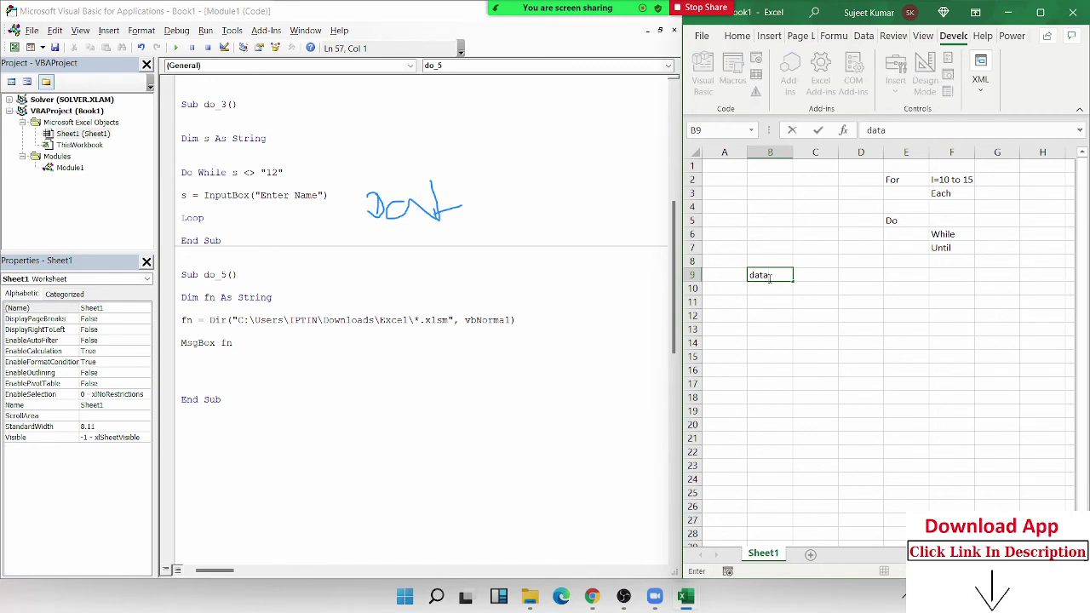
pyautogui.write('070')
pyautogui.write('92012')
pyautogui.click(787, 343)
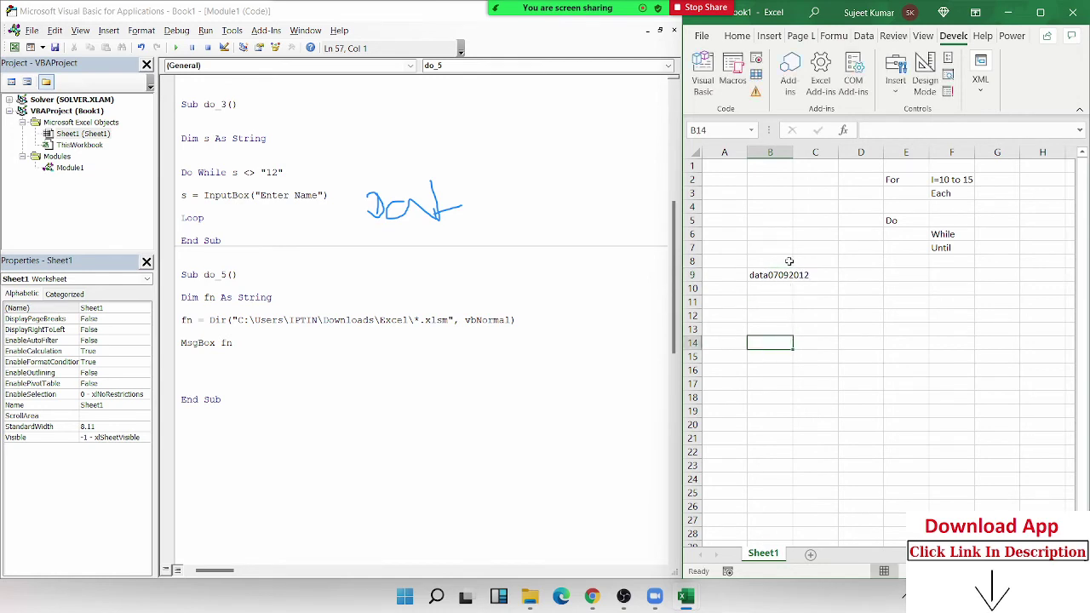
pyautogui.click(781, 273)
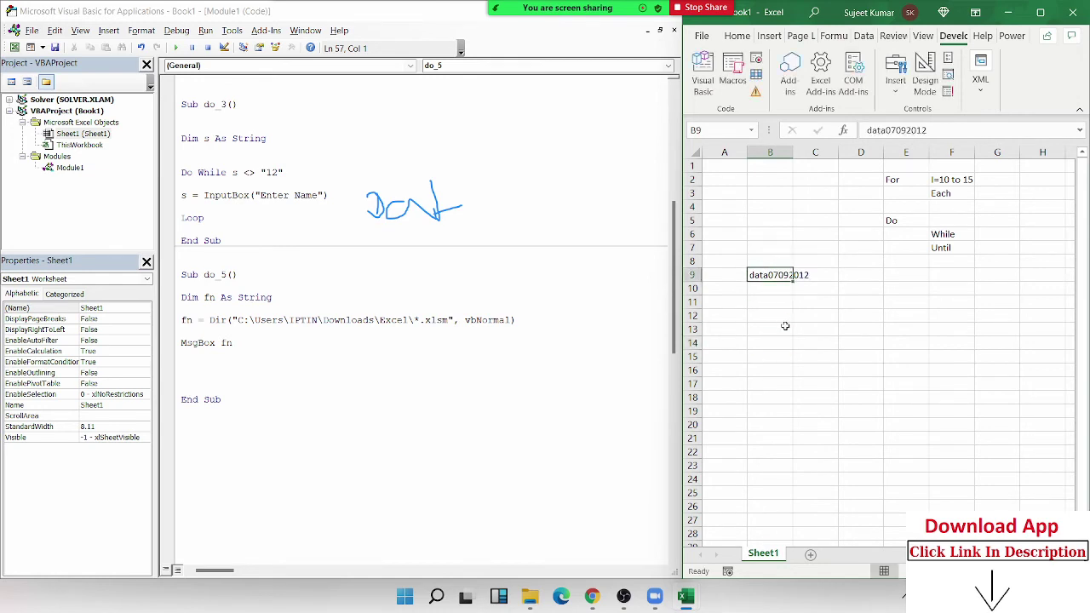
pyautogui.doubleClick(792, 153)
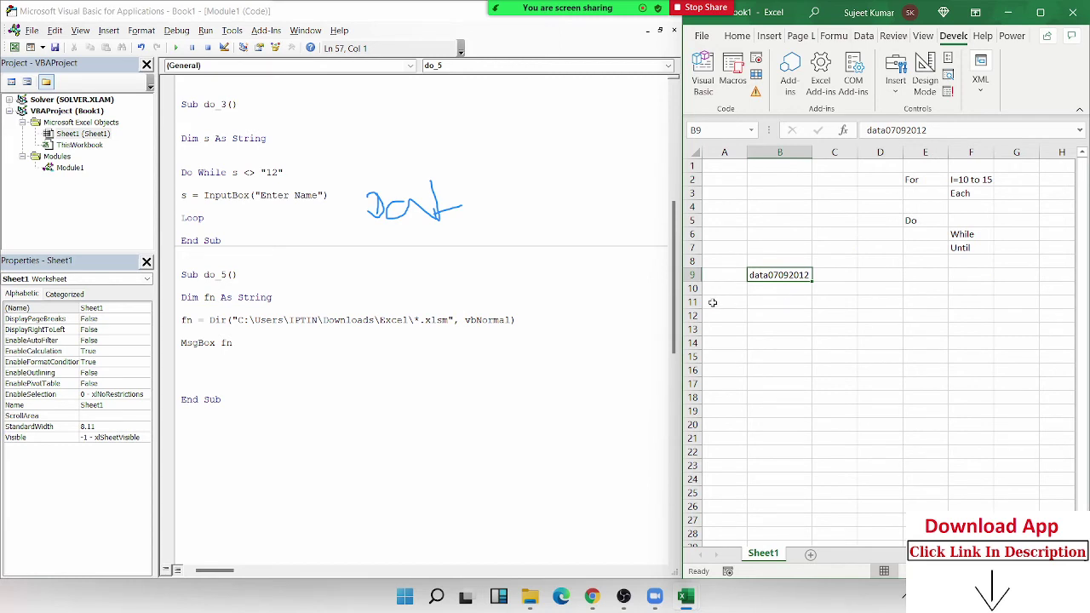
# - Enter the wildcard pattern data* in cell B11
pyautogui.click(771, 298)
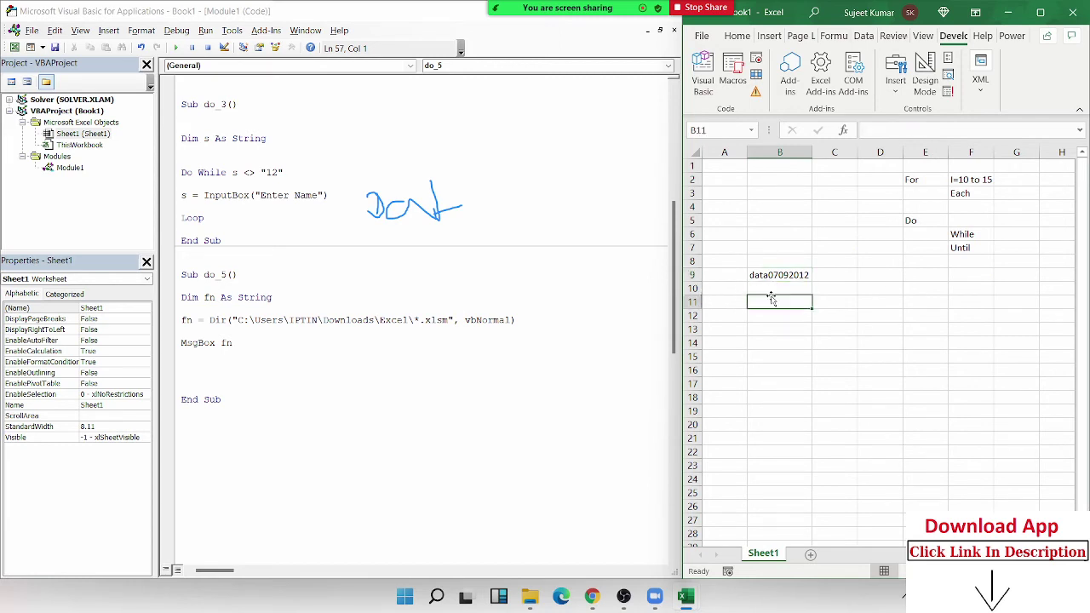
pyautogui.write('dat')
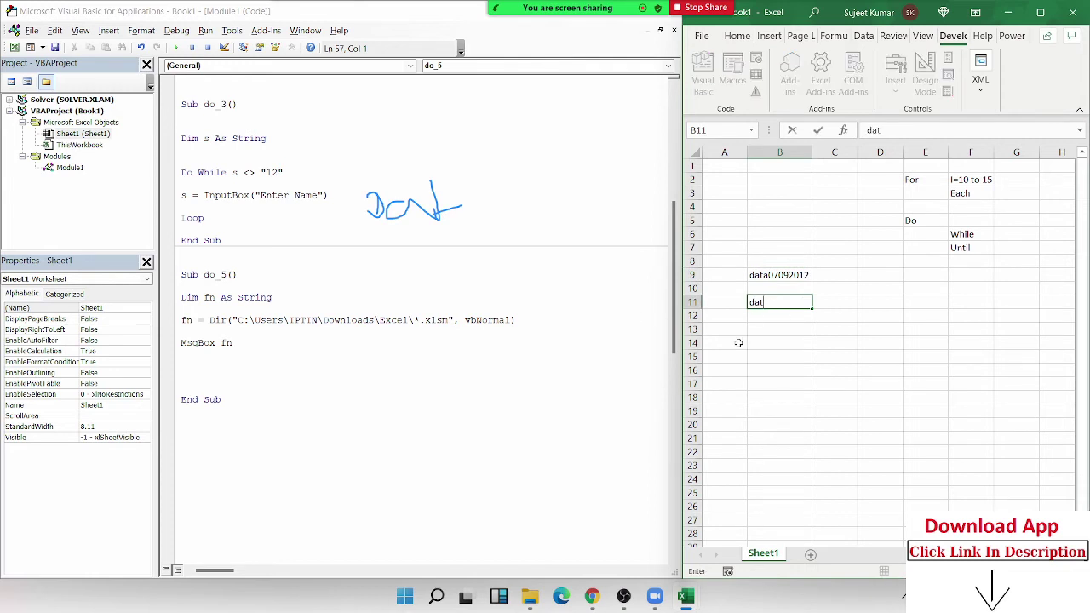
pyautogui.write('a*')
pyautogui.press('Return')
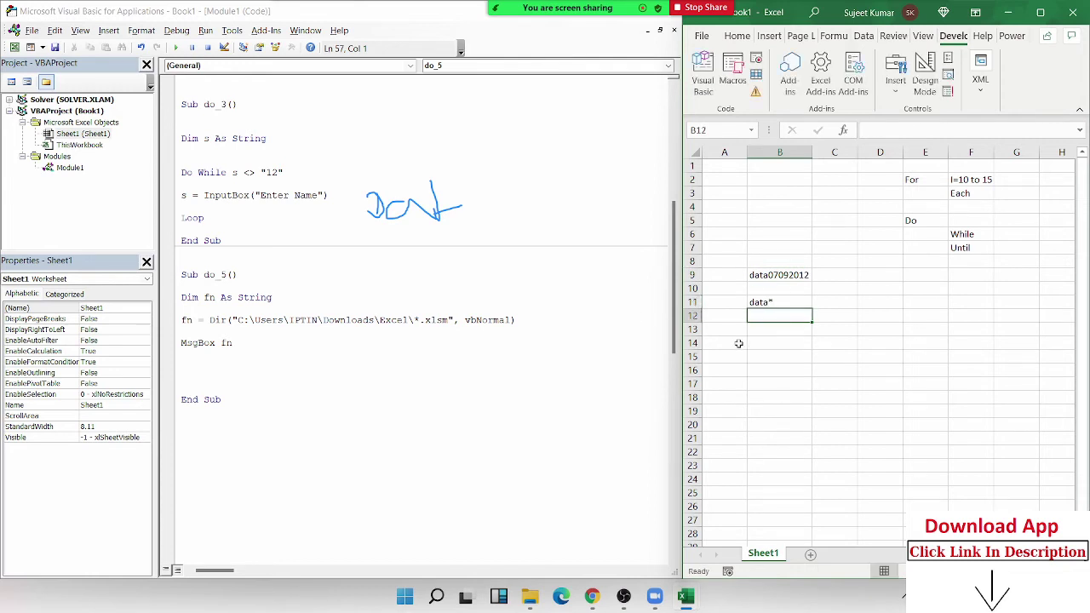
# - Change the Dir path's file pattern from xlsm to *.xls*
pyautogui.doubleClick(436, 320)
pyautogui.moveTo(449, 320); pyautogui.dragTo(424, 320)
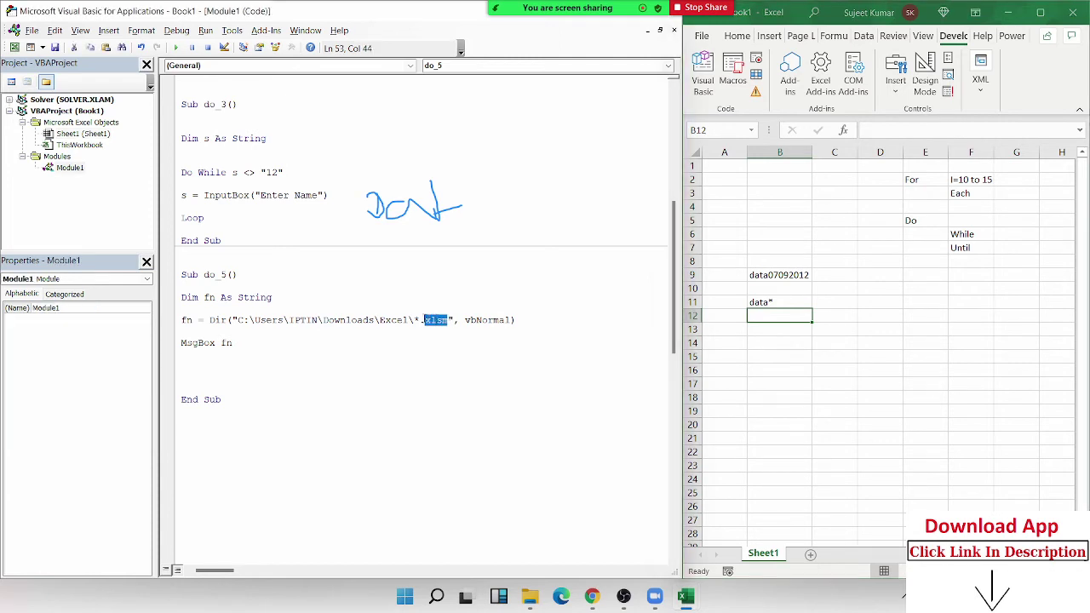
pyautogui.write('da')
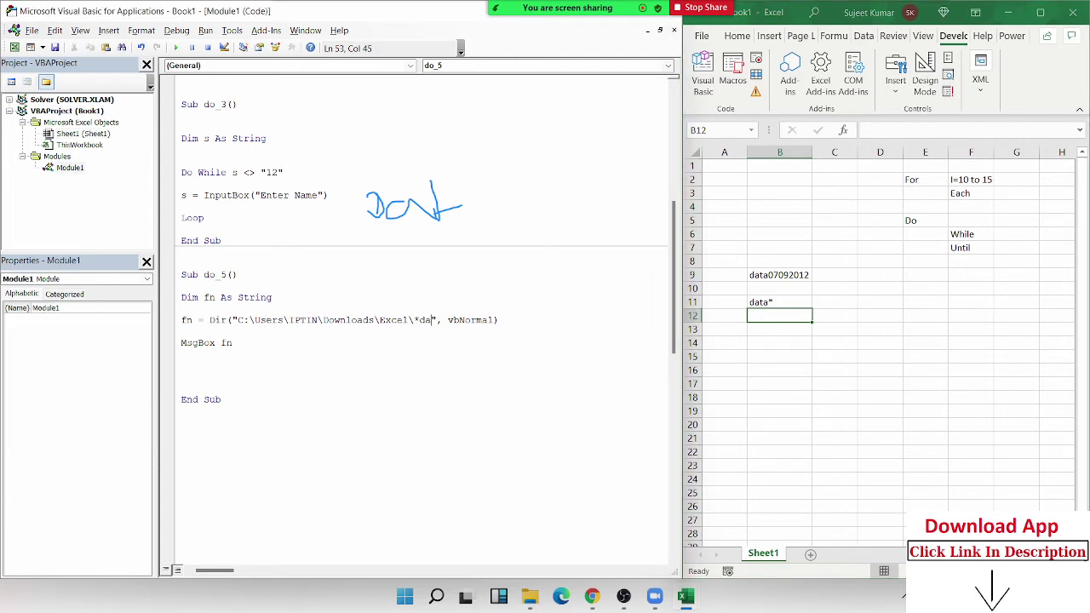
pyautogui.press('BackSpace')
pyautogui.press('BackSpace')
pyautogui.press('BackSpace')
pyautogui.write('data9')
pyautogui.press('BackSpace')
pyautogui.write('*')
pyautogui.press('BackSpace')
pyautogui.press('BackSpace')
pyautogui.press('BackSpace')
pyautogui.press('BackSpace')
pyautogui.press('BackSpace')
pyautogui.write('*.xl')
pyautogui.write('s')
pyautogui.write('*')
# - Remove the MsgBox fn line from do_5
pyautogui.click(440, 392)
pyautogui.press('Up')
pyautogui.press('Up')
pyautogui.hotkey('shift', 'Down')
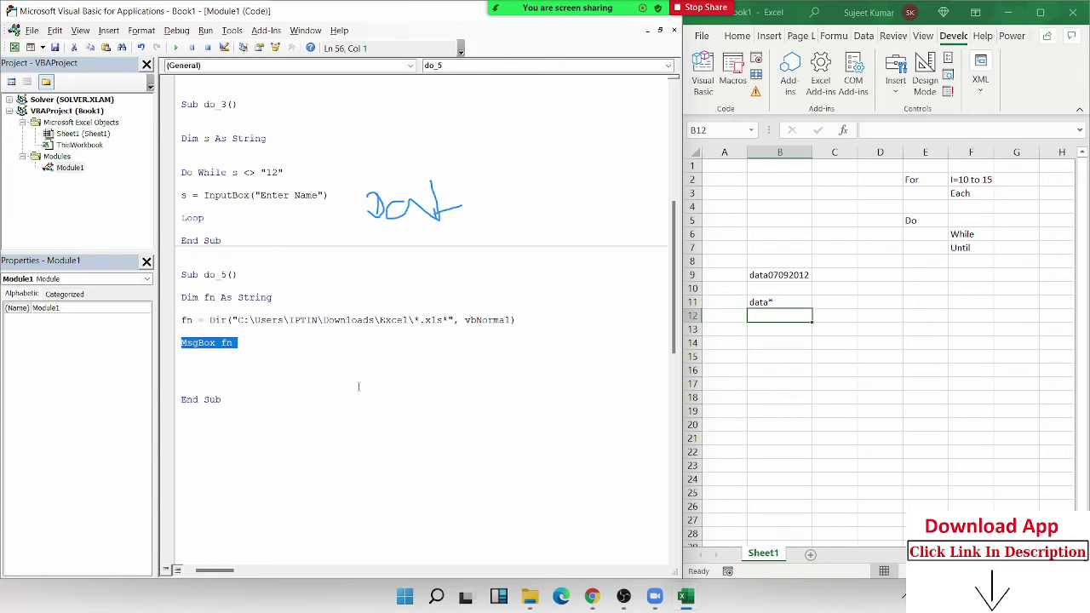
pyautogui.hotkey('ctrl', 'x')
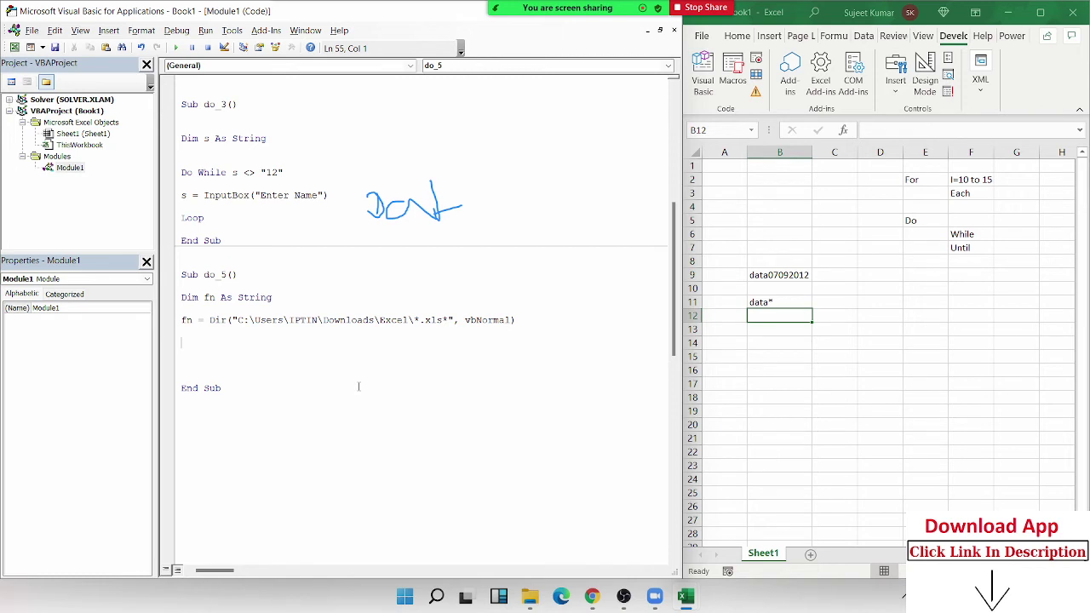
# - Write Range("A65000").End(xlUp).Offset(1,0).Value in do_5
pyautogui.write('range')
pyautogui.write('("')
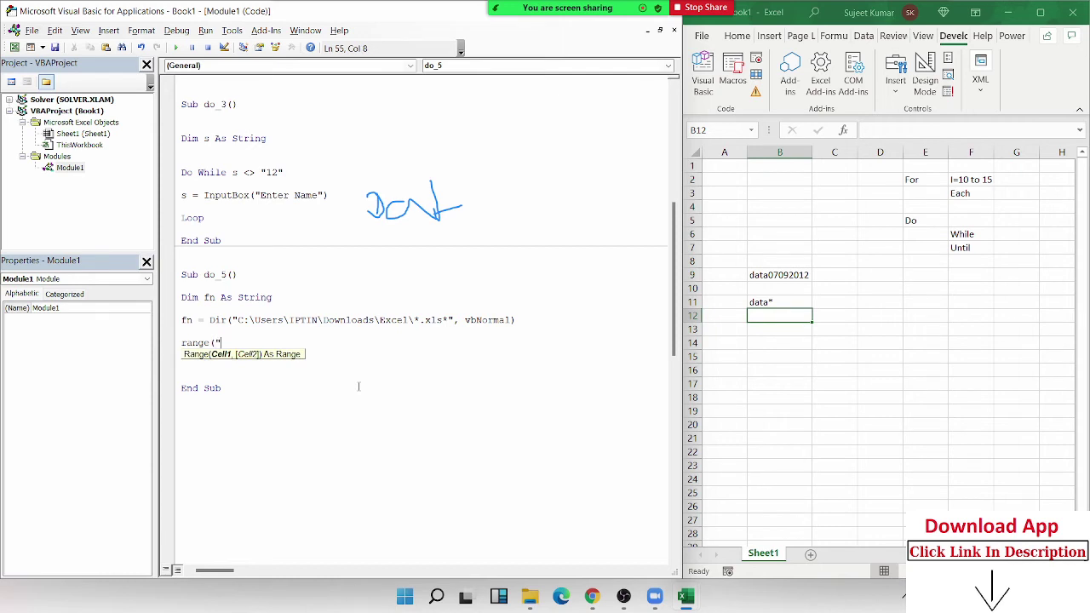
pyautogui.write('A65000')
pyautogui.write('").end')
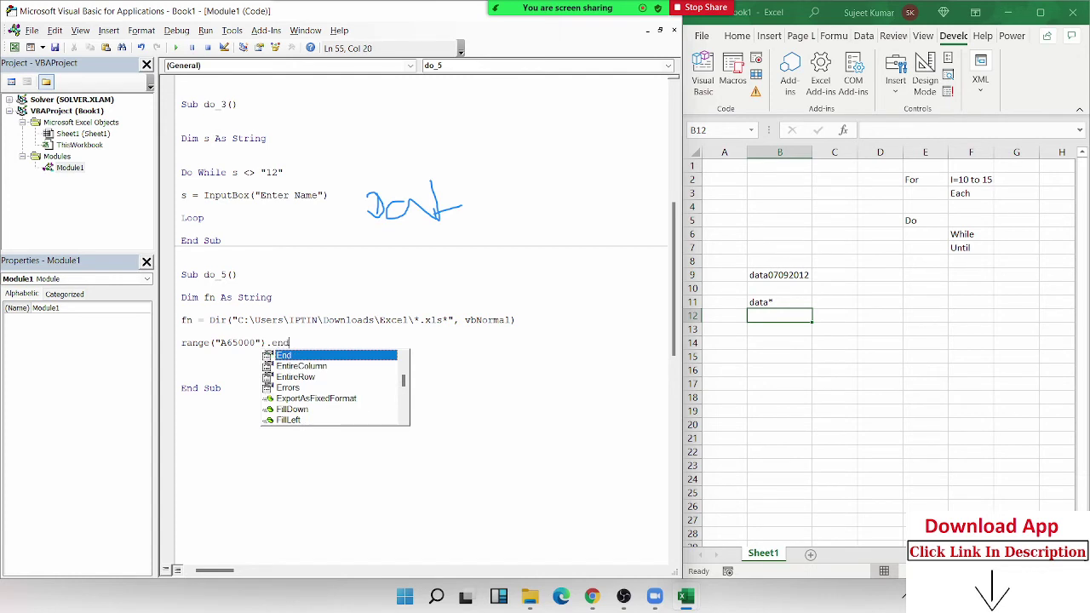
pyautogui.press('Escape')
pyautogui.write('(xlUp')
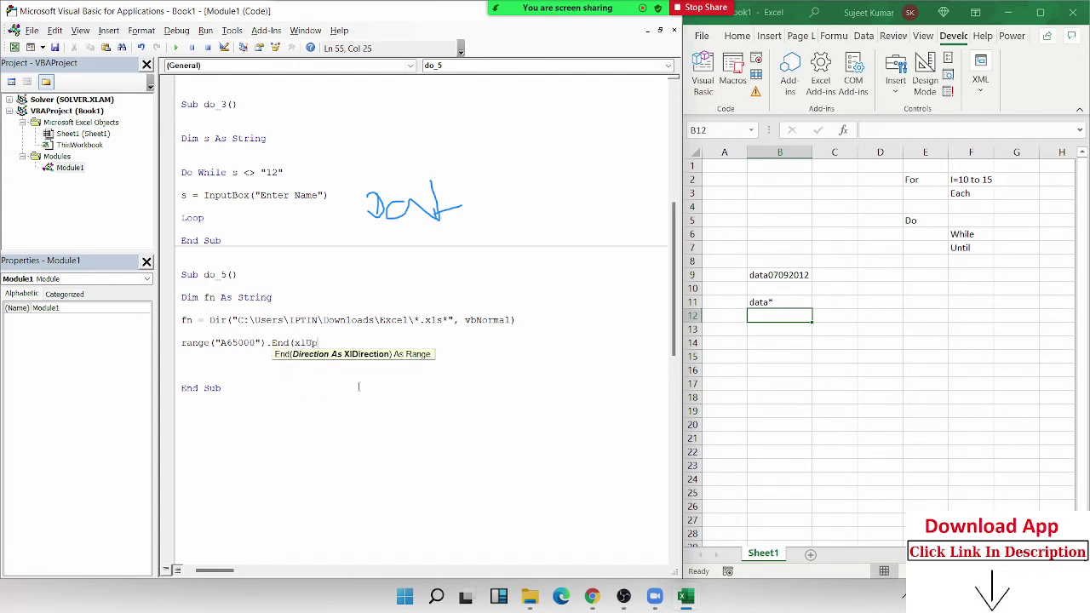
pyautogui.write(').')
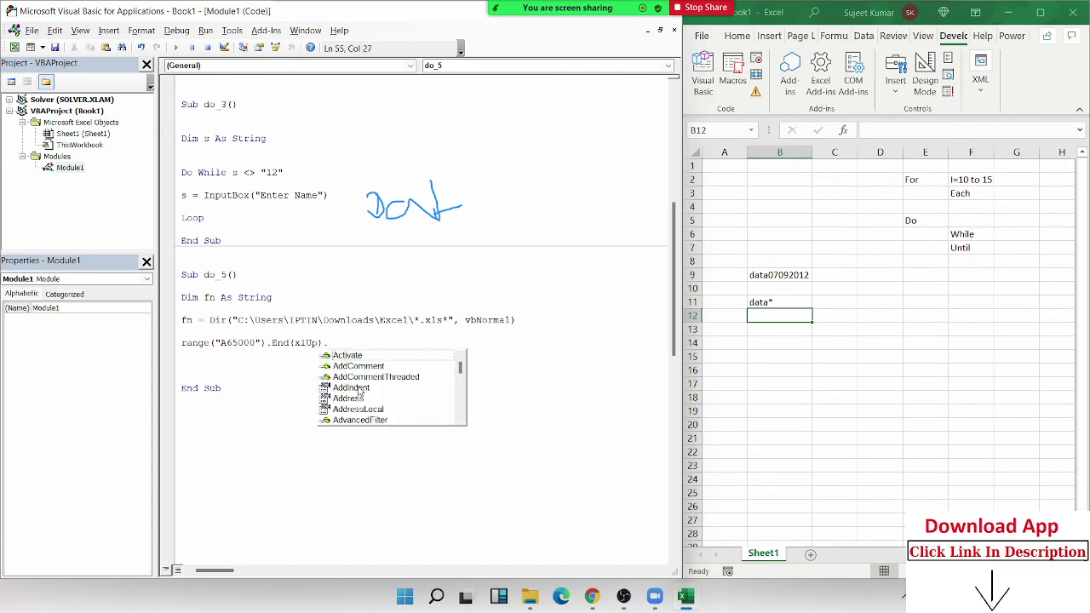
pyautogui.write('of')
pyautogui.press('Tab')
pyautogui.write('(')
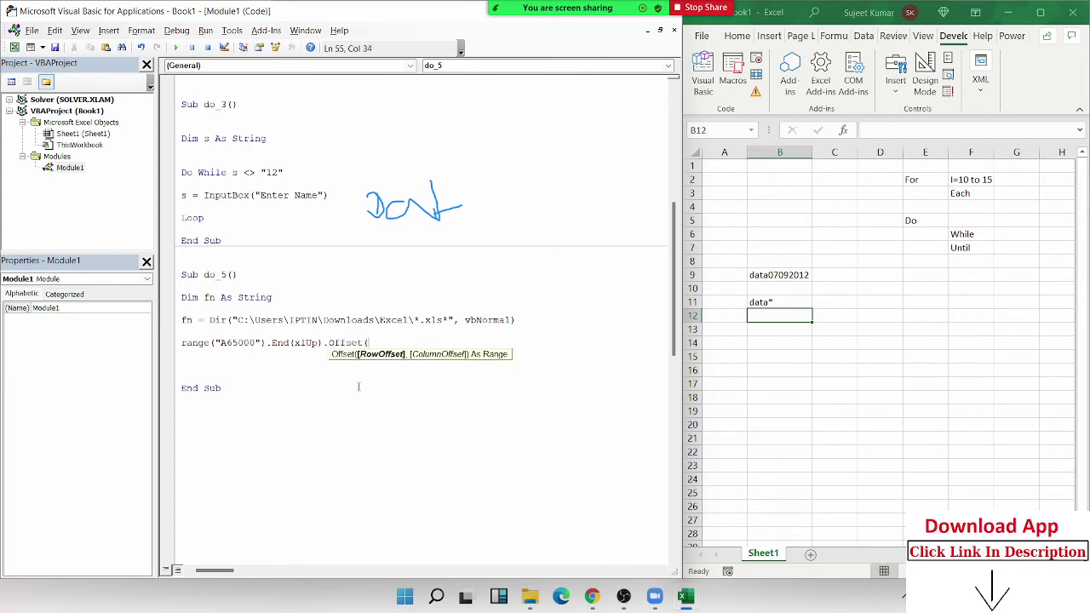
pyautogui.write('1,0)')
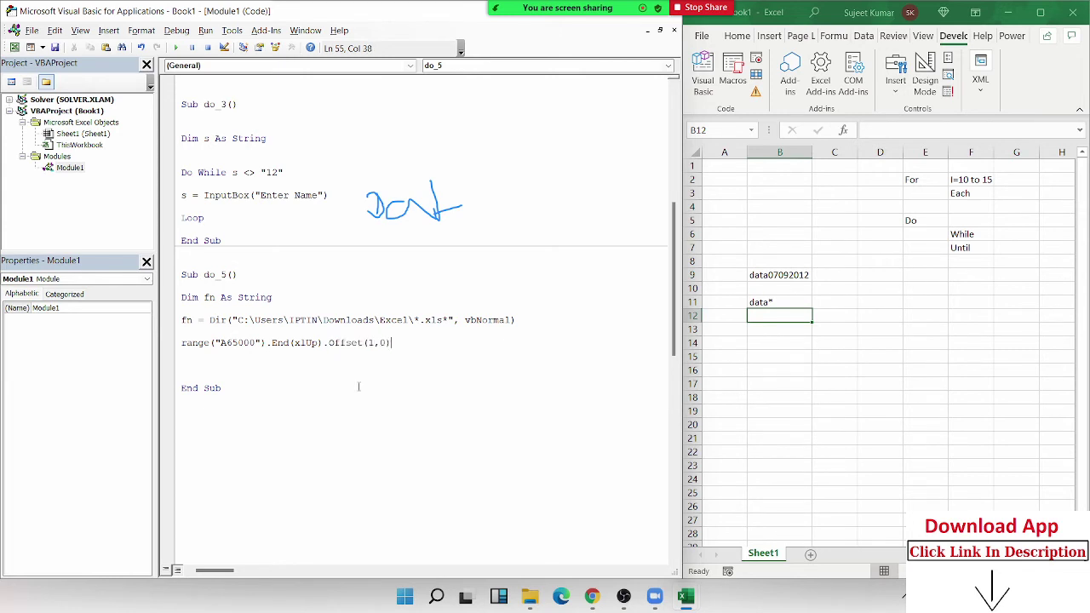
pyautogui.write('.valu')
pyautogui.press('Tab')
# - Assign fn to that cell, run do_5, and check the filename in A2
pyautogui.press('Return')
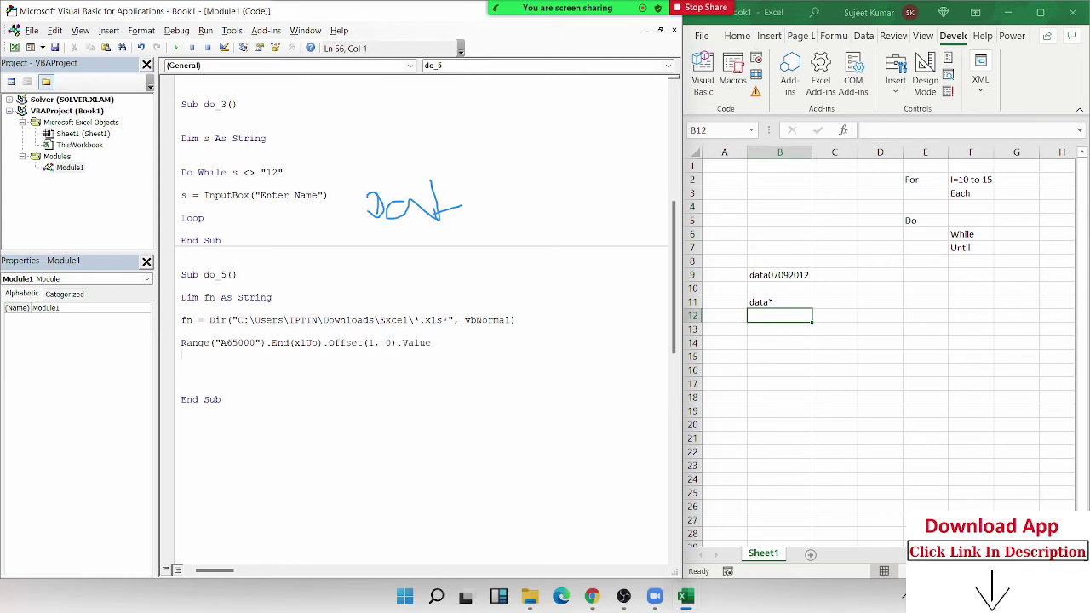
pyautogui.press('BackSpace')
pyautogui.write('=')
pyautogui.write('fn')
pyautogui.press('Return')
pyautogui.click(175, 47)
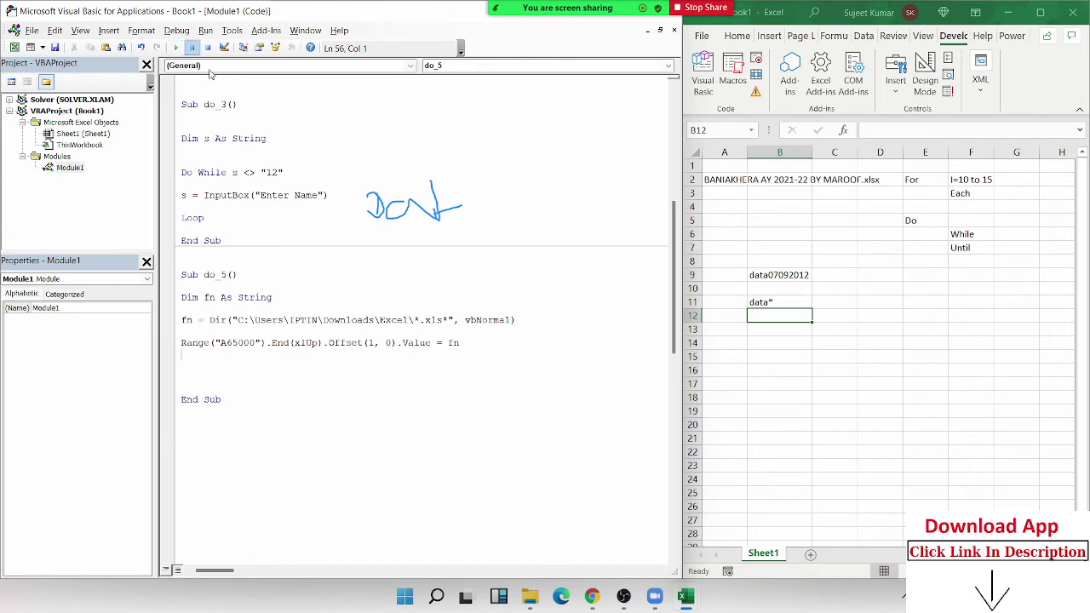
pyautogui.click(722, 181)
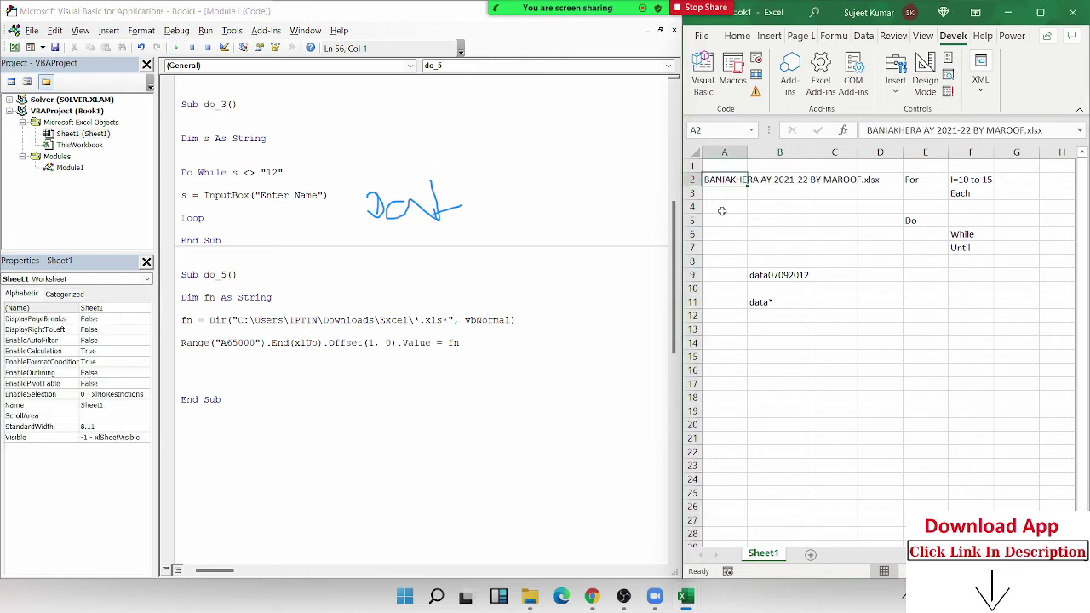
# - Add fn = Dir() and paste a copy of the Range line beneath it
pyautogui.click(234, 354)
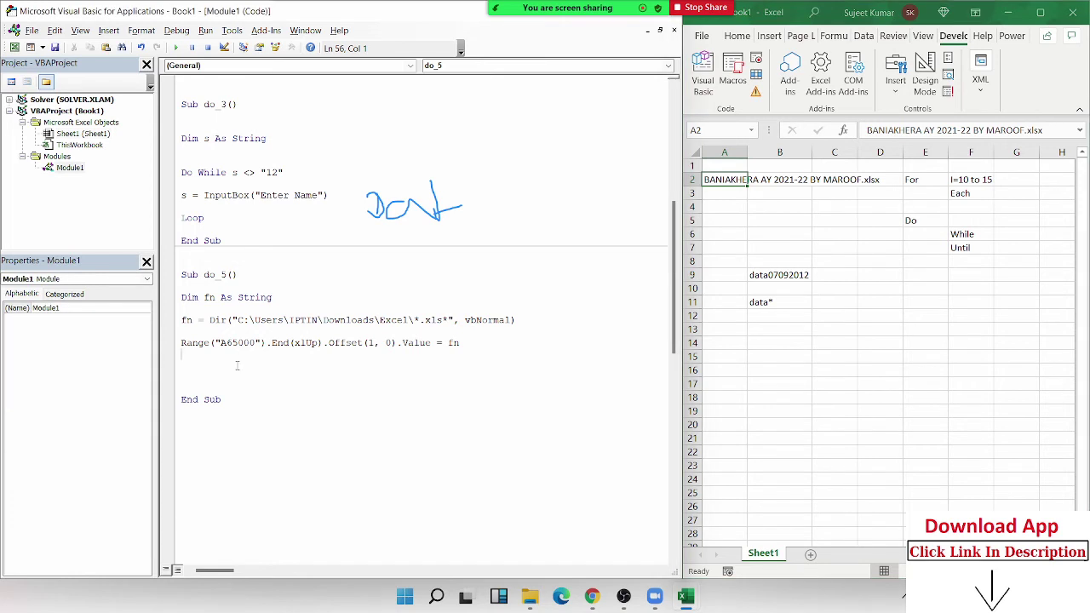
pyautogui.write('fn')
pyautogui.write('=di')
pyautogui.write('r')
pyautogui.press('Return')
pyautogui.press('Up')
pyautogui.press('Up')
pyautogui.hotkey('shift', 'Down')
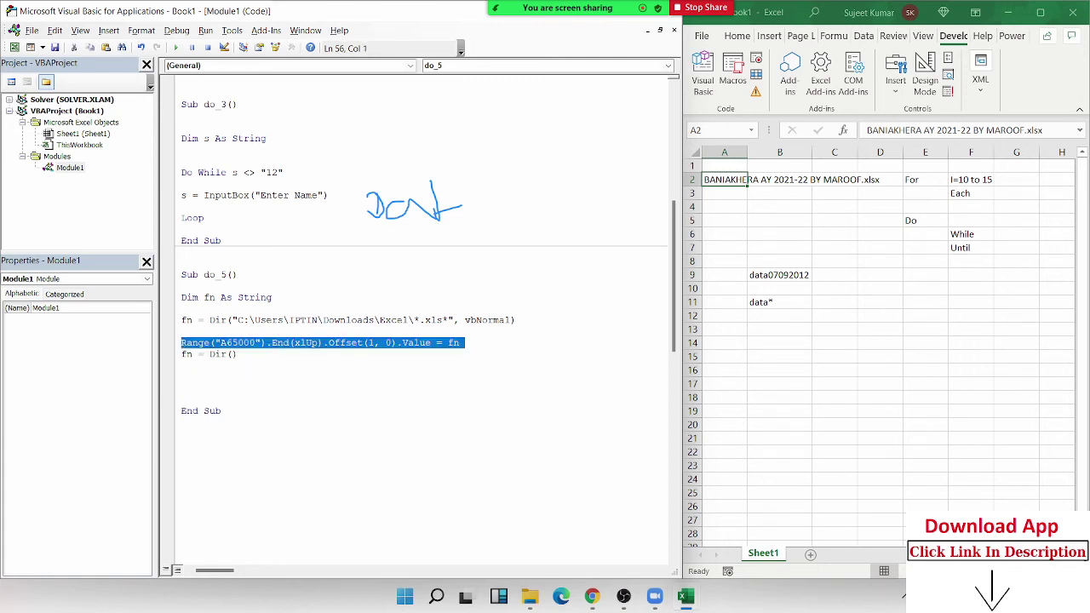
pyautogui.press('Down')
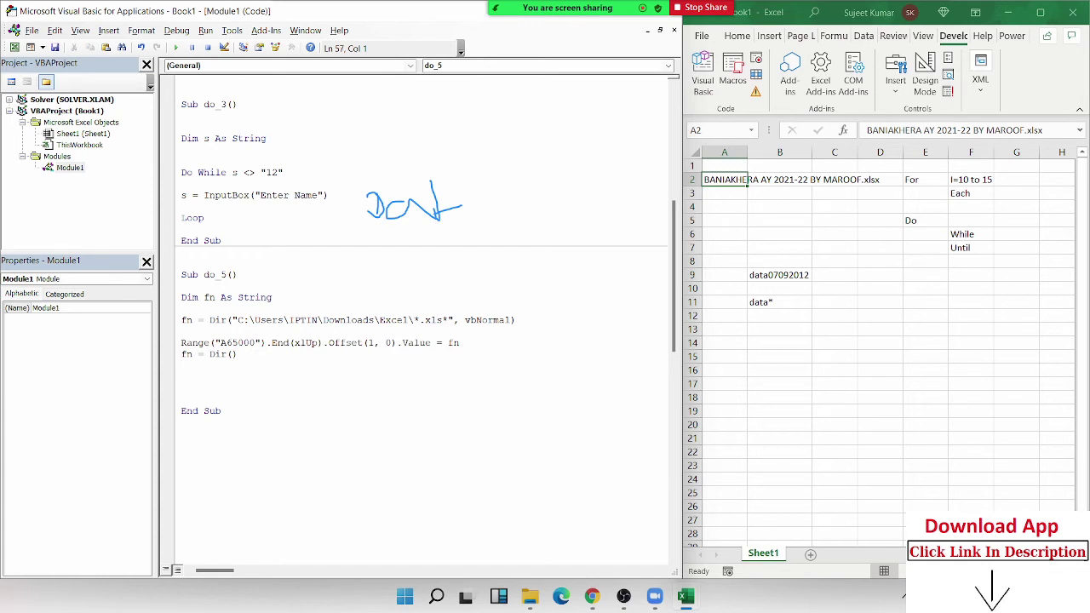
pyautogui.hotkey('ctrl', 'v')
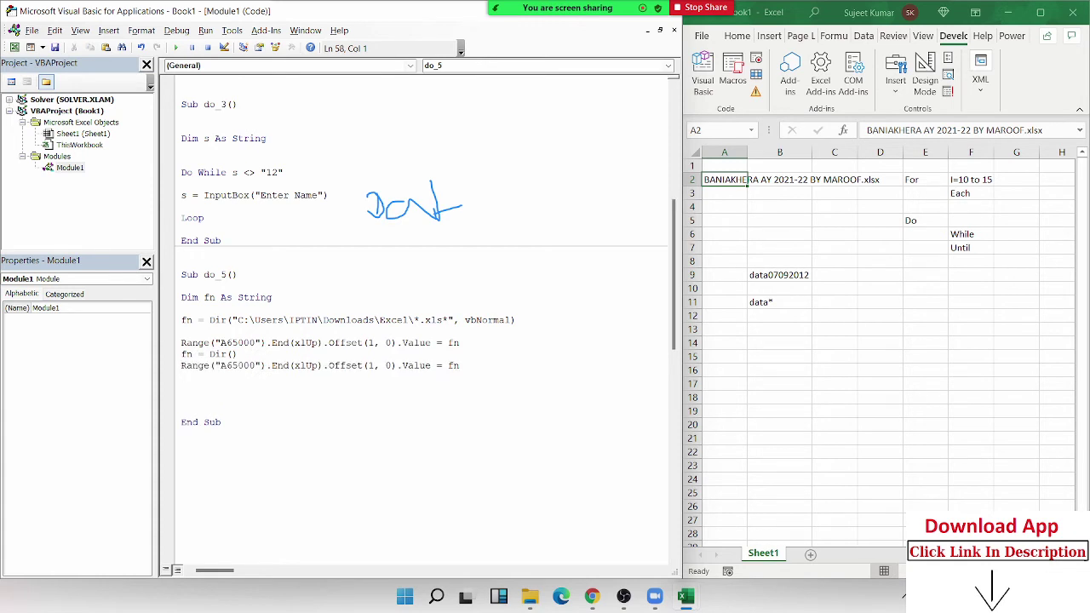
# - Clear A2, rerun do_5, and check the second filename in A3
pyautogui.click(722, 181)
pyautogui.press('Delete')
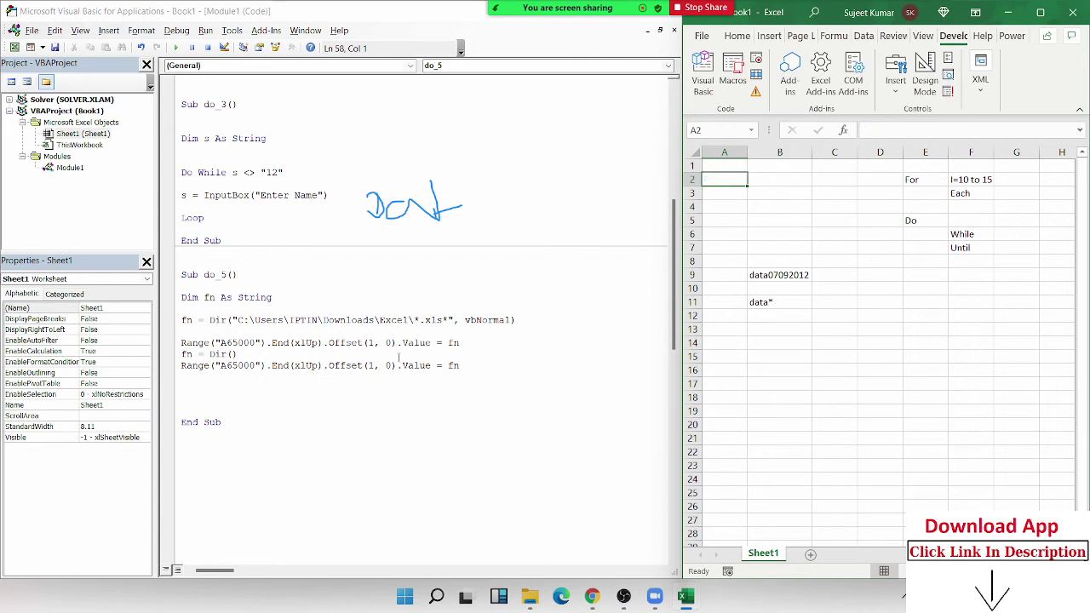
pyautogui.click(237, 342)
pyautogui.click(176, 47)
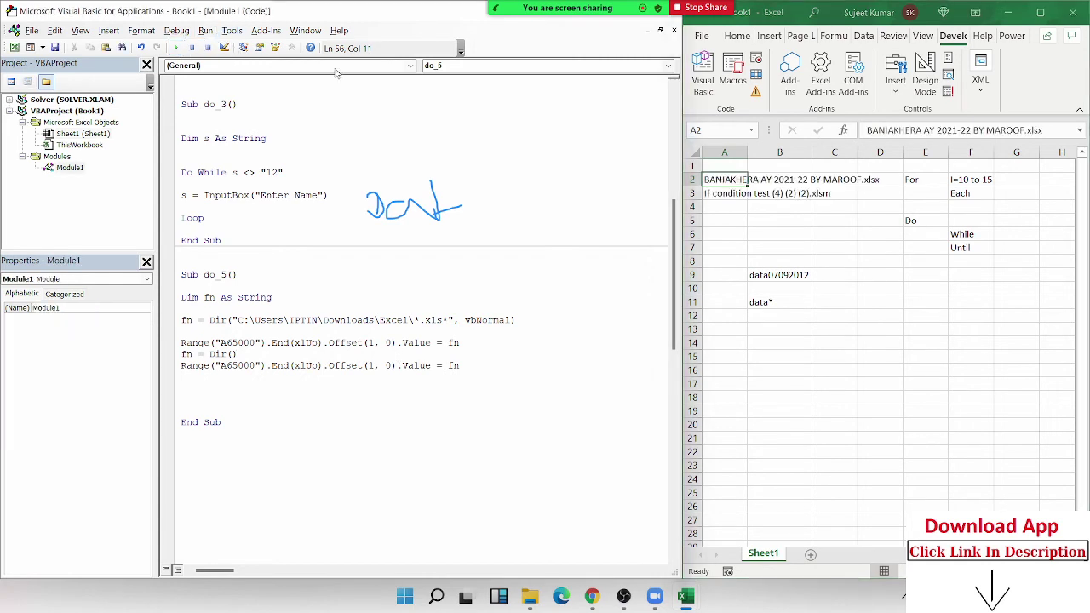
pyautogui.click(739, 194)
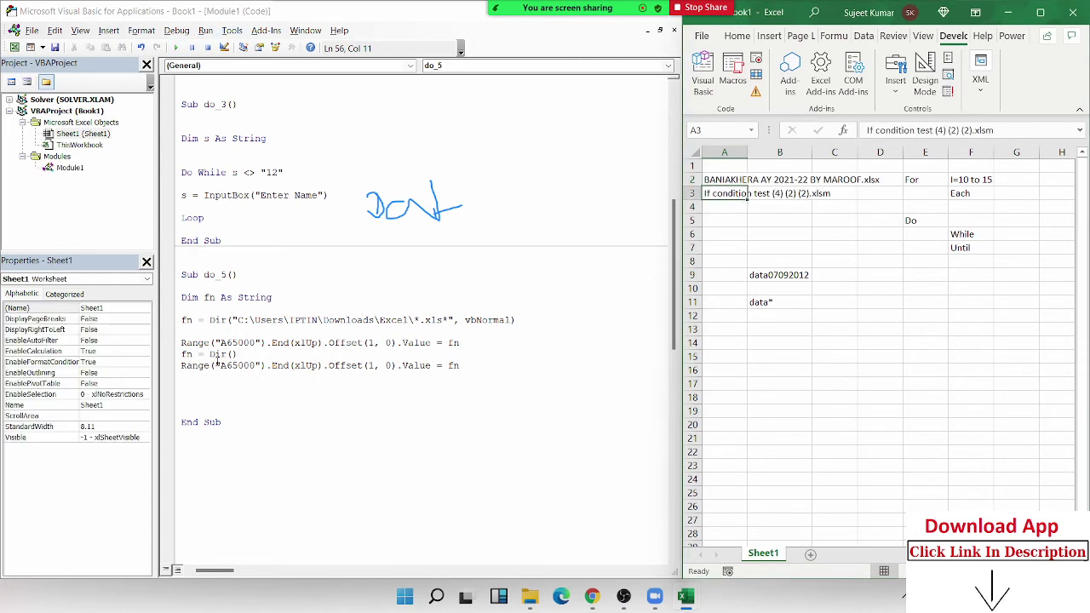
# - Duplicate the fn = Dir() and Range line pair further and rerun do_5
pyautogui.click(183, 354)
pyautogui.hotkey('shift', 'Down')
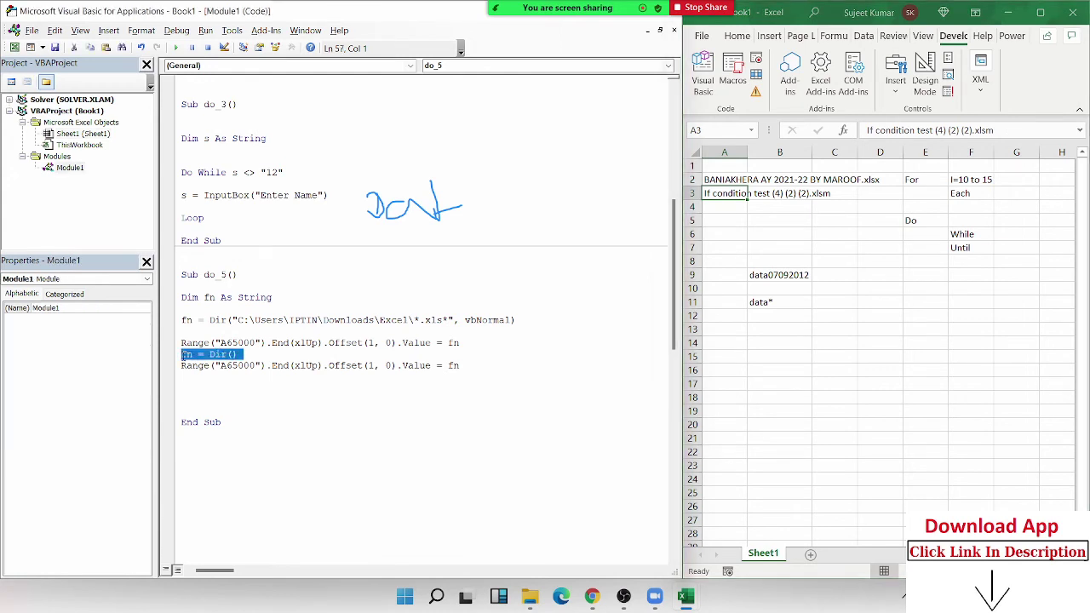
pyautogui.hotkey('shift', 'Down')
pyautogui.hotkey('ctrl', 'c')
pyautogui.press('Right')
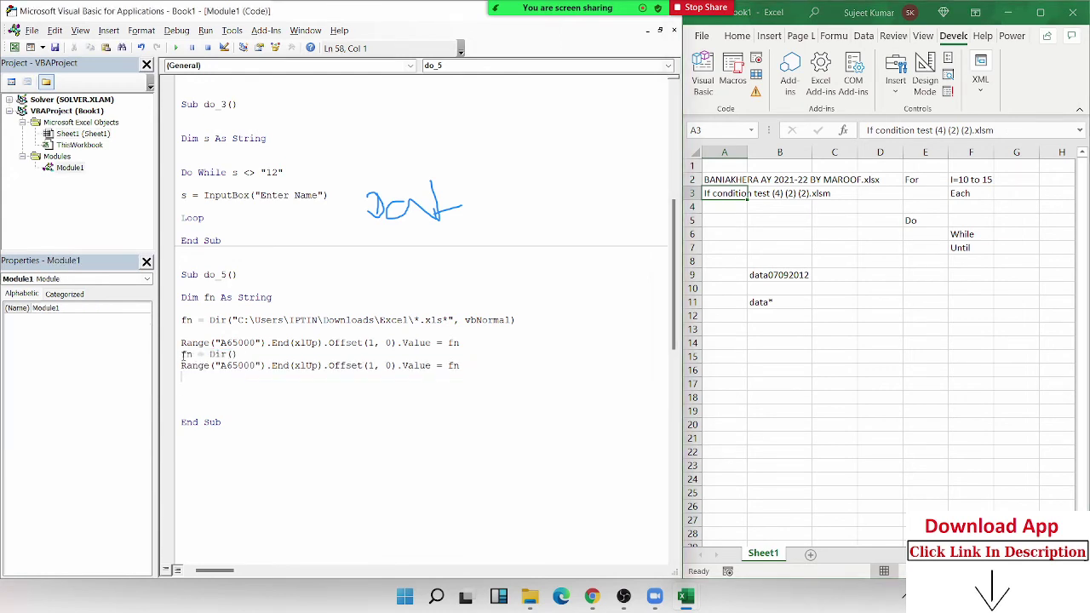
pyautogui.hotkey('ctrl', 'v')
pyautogui.hotkey('ctrl', 'v')
pyautogui.hotkey('ctrl', 'v')
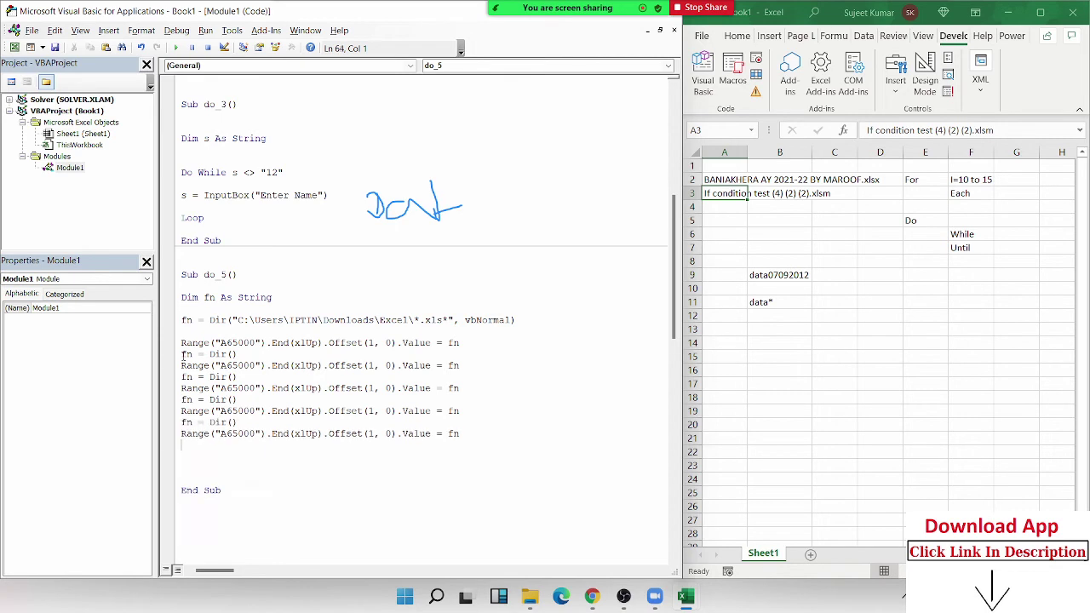
pyautogui.click(246, 388)
pyautogui.click(177, 48)
# - Clear the listed filenames from A2:A8 and highlight the first Dir call's arguments
pyautogui.moveTo(737, 262); pyautogui.dragTo(739, 179)
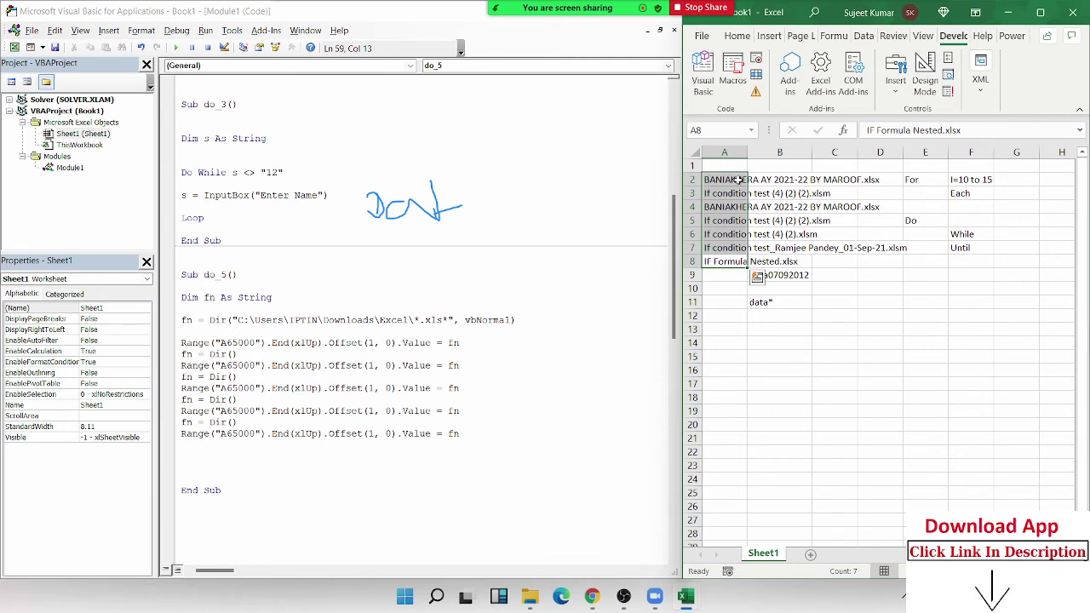
pyautogui.press('Delete')
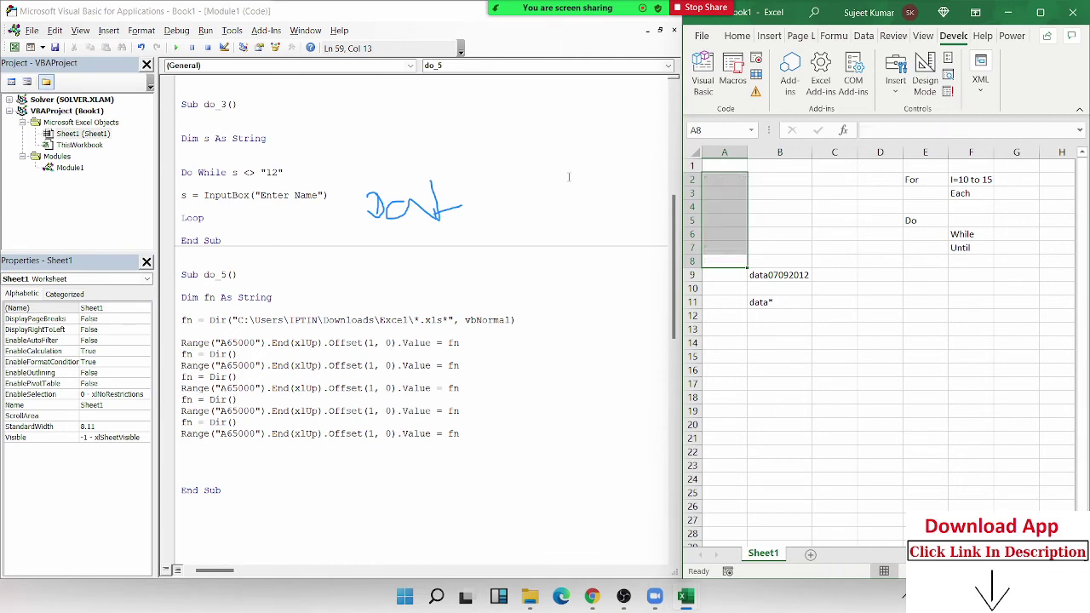
pyautogui.moveTo(219, 323); pyautogui.dragTo(504, 322)
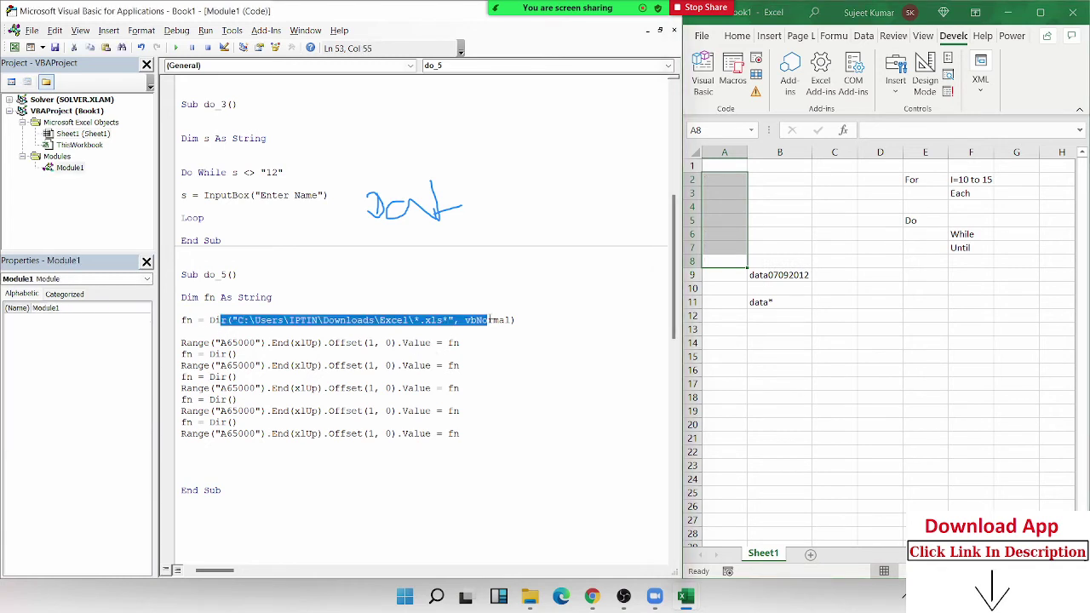
pyautogui.doubleClick(217, 321)
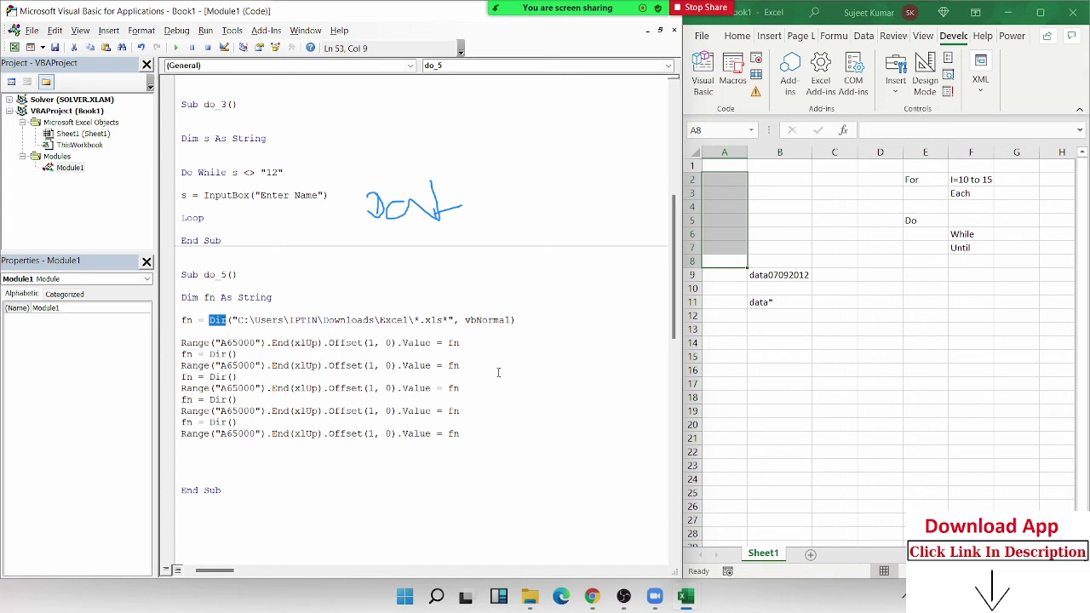
pyautogui.doubleClick(247, 354)
pyautogui.doubleClick(217, 353)
pyautogui.doubleClick(187, 354)
pyautogui.moveTo(569, 9)
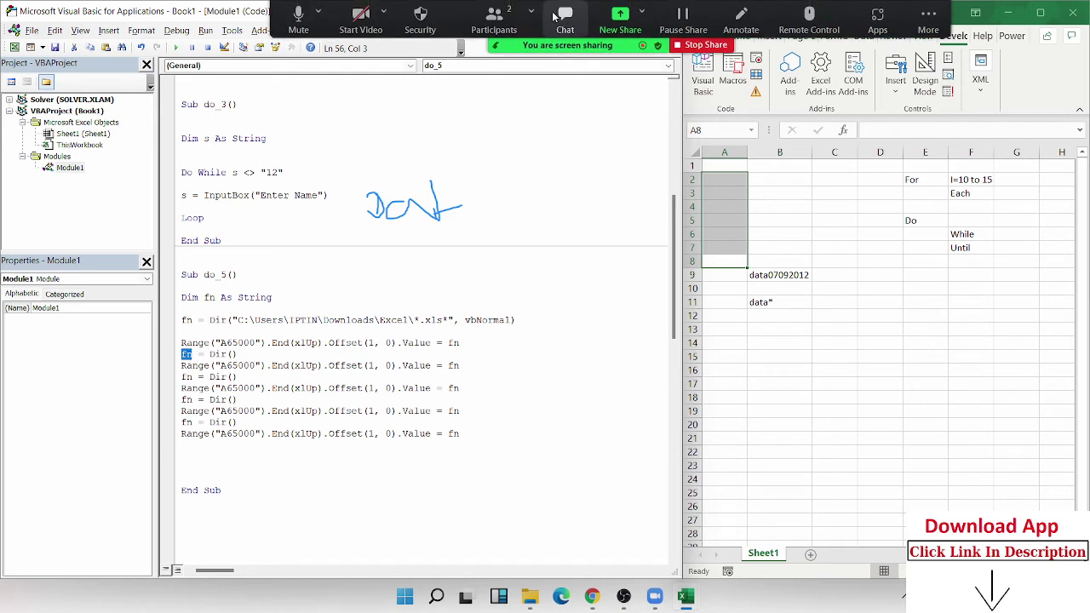
# - Sketch numbered boxes over the sheet spanning rows 9 to 25
pyautogui.click(731, 17)
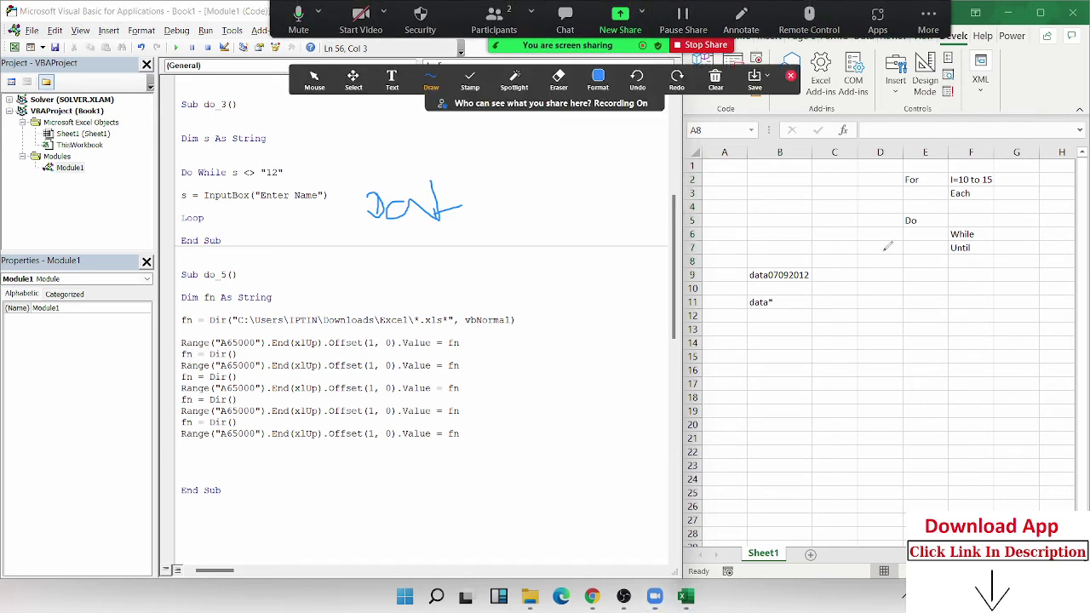
pyautogui.moveTo(855, 279)
pyautogui.mouseDown()
pyautogui.moveTo(1046, 505)
pyautogui.moveTo(854, 255)
pyautogui.mouseUp()
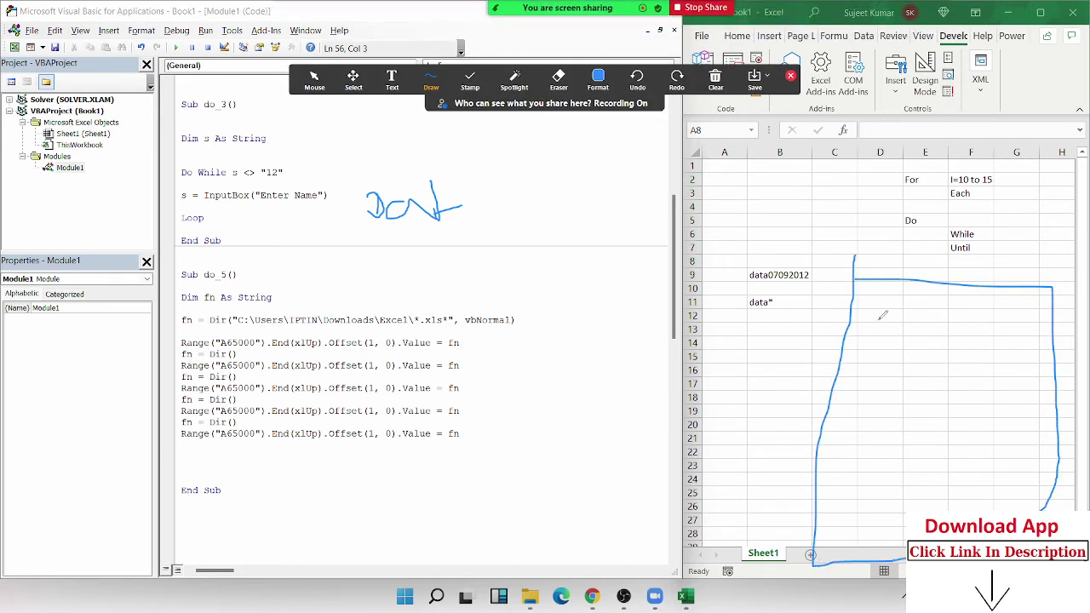
pyautogui.moveTo(843, 348); pyautogui.dragTo(1052, 349)
pyautogui.moveTo(826, 420); pyautogui.dragTo(1062, 418)
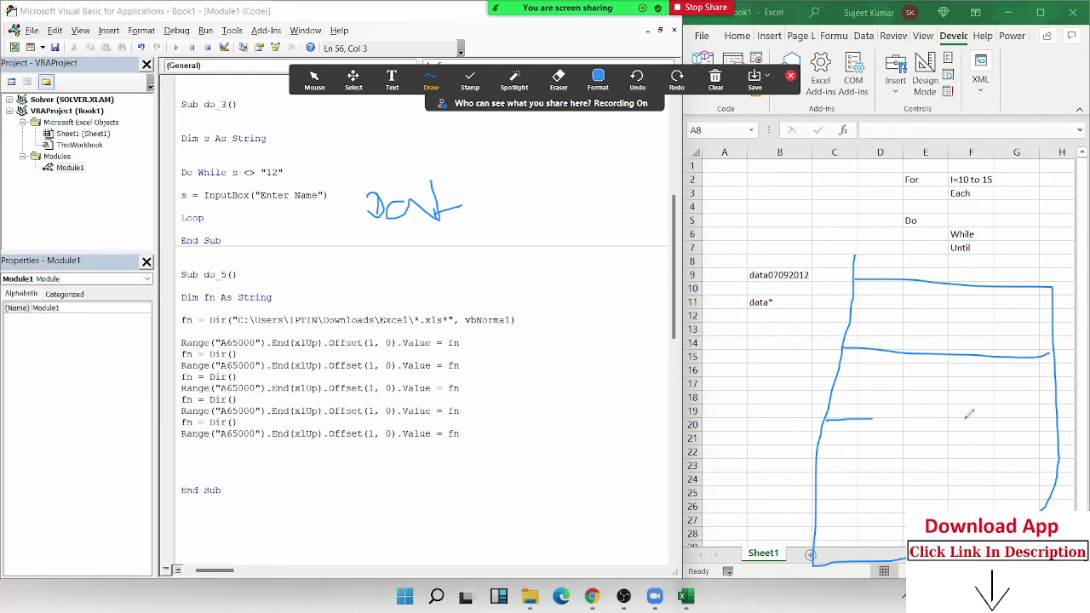
pyautogui.moveTo(820, 491); pyautogui.dragTo(1056, 484)
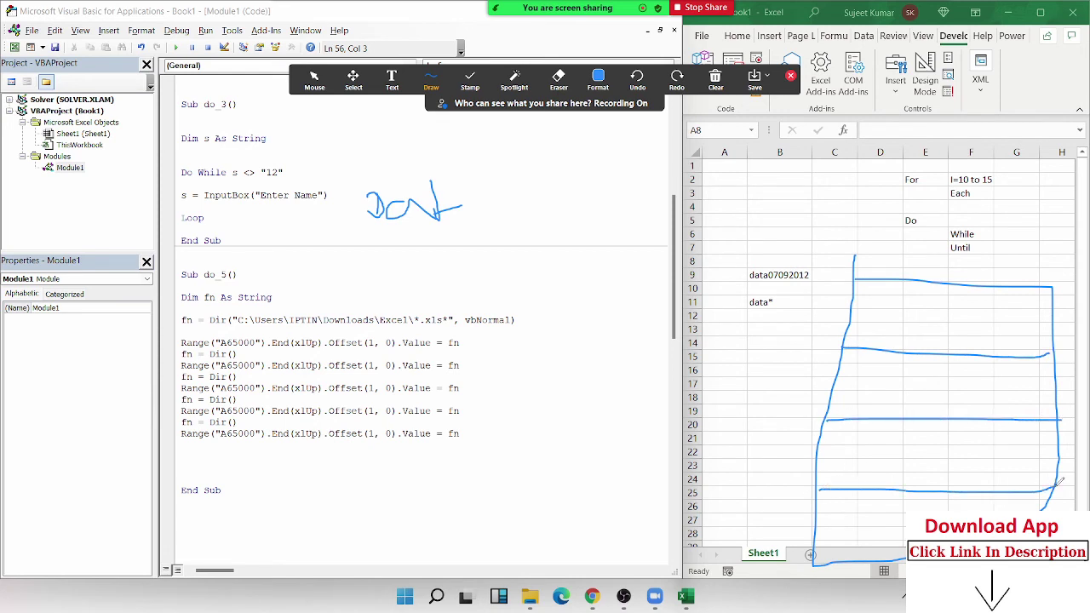
pyautogui.moveTo(954, 276); pyautogui.dragTo(954, 287)
pyautogui.moveTo(945, 294); pyautogui.dragTo(946, 335)
pyautogui.moveTo(935, 388); pyautogui.dragTo(975, 402)
pyautogui.moveTo(943, 447); pyautogui.dragTo(967, 472)
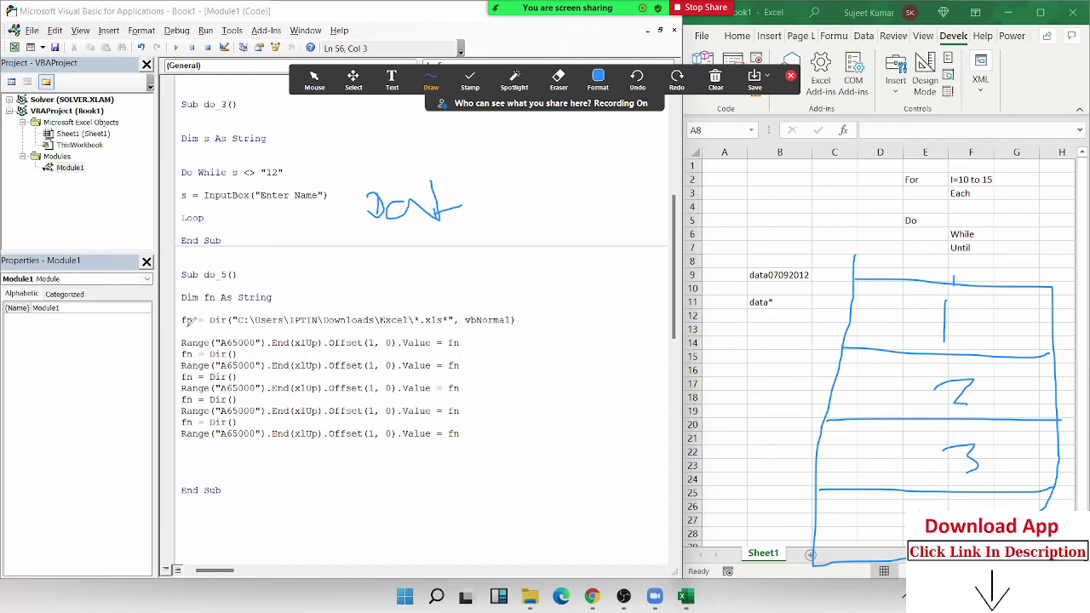
# - Underline the first Dir call and its folder path, linking it to the first two boxes
pyautogui.moveTo(183, 326); pyautogui.dragTo(224, 324)
pyautogui.moveTo(233, 325); pyautogui.dragTo(458, 318)
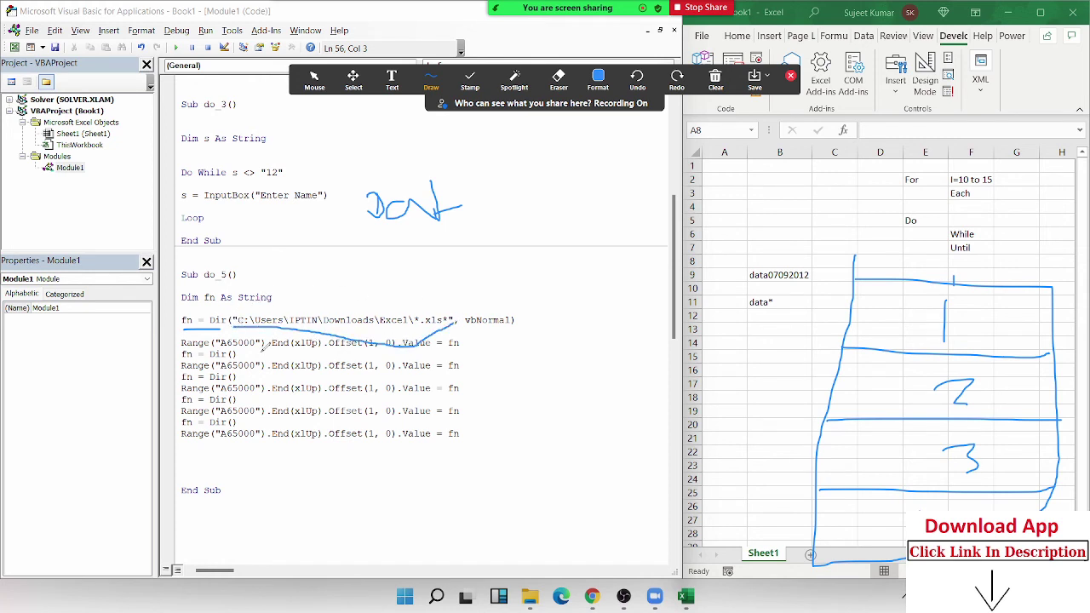
pyautogui.moveTo(946, 327); pyautogui.dragTo(667, 298)
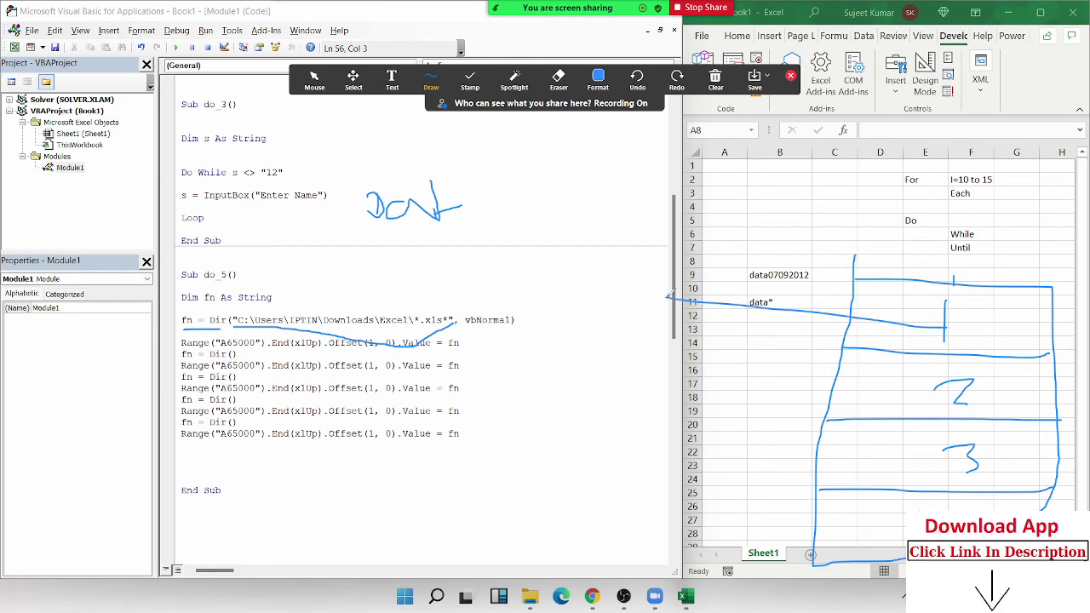
pyautogui.moveTo(986, 333)
pyautogui.mouseDown()
pyautogui.moveTo(1018, 334)
pyautogui.moveTo(995, 335)
pyautogui.mouseUp()
pyautogui.moveTo(954, 399); pyautogui.dragTo(734, 368)
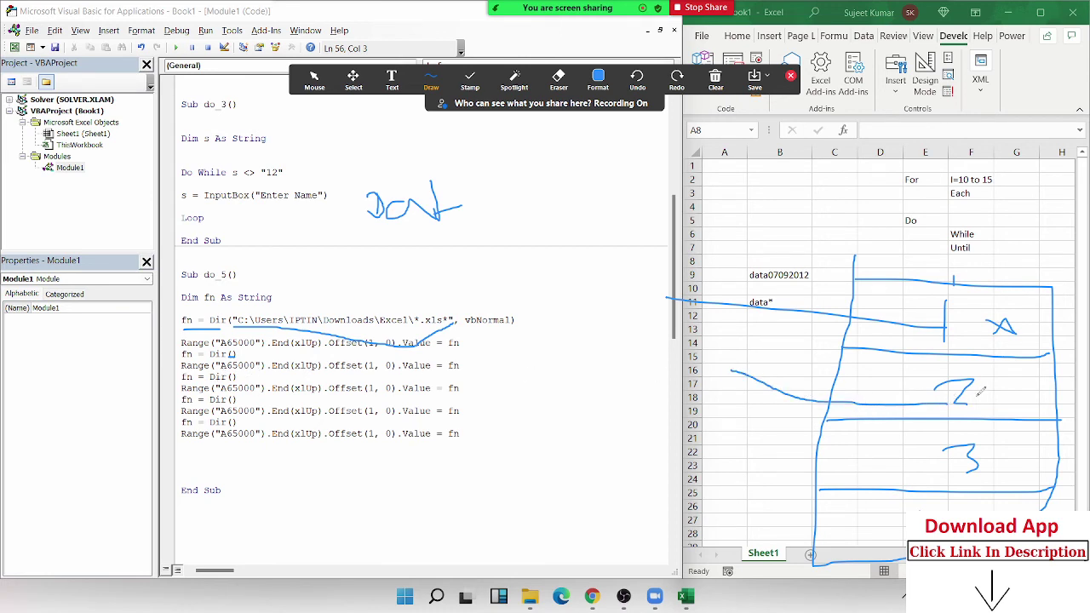
pyautogui.moveTo(981, 387)
pyautogui.mouseDown()
pyautogui.moveTo(1006, 402)
pyautogui.moveTo(991, 405)
pyautogui.mouseUp()
# - Strike through the repeated Range line, mark the third box, then clear all drawings
pyautogui.moveTo(182, 407); pyautogui.dragTo(249, 398)
pyautogui.moveTo(956, 475); pyautogui.dragTo(792, 465)
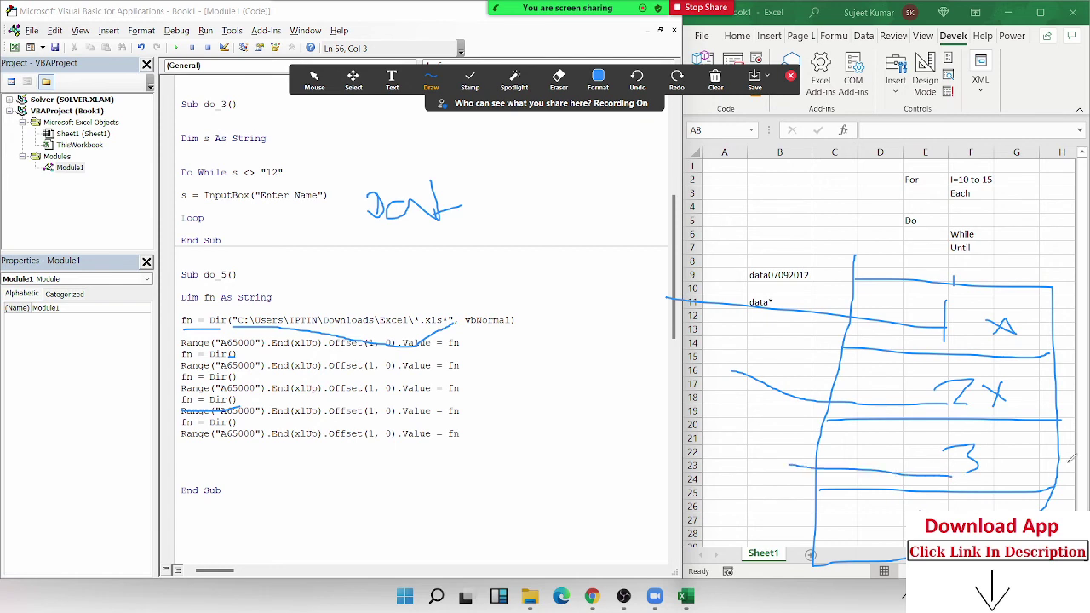
pyautogui.moveTo(1014, 446)
pyautogui.mouseDown()
pyautogui.moveTo(1038, 470)
pyautogui.moveTo(1024, 477)
pyautogui.mouseUp()
pyautogui.moveTo(907, 521); pyautogui.dragTo(730, 521)
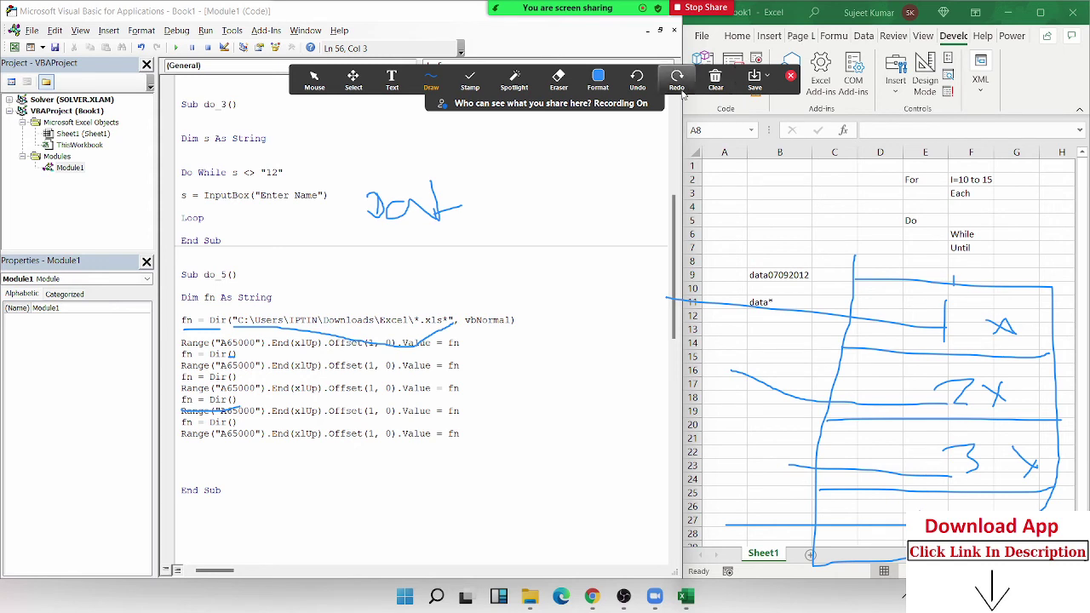
pyautogui.click(715, 83)
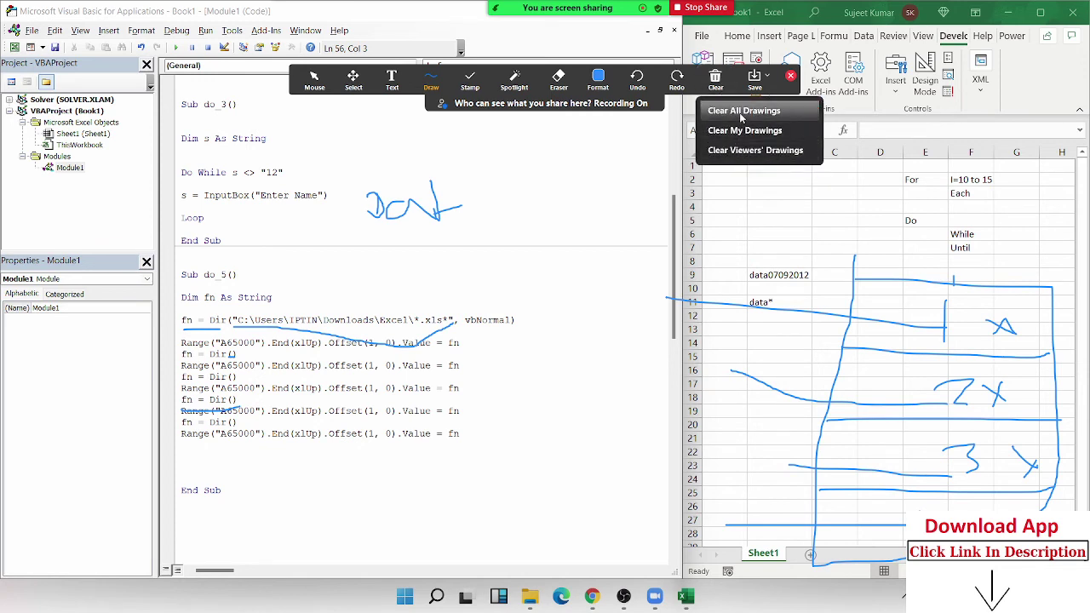
pyautogui.click(741, 111)
pyautogui.click(793, 76)
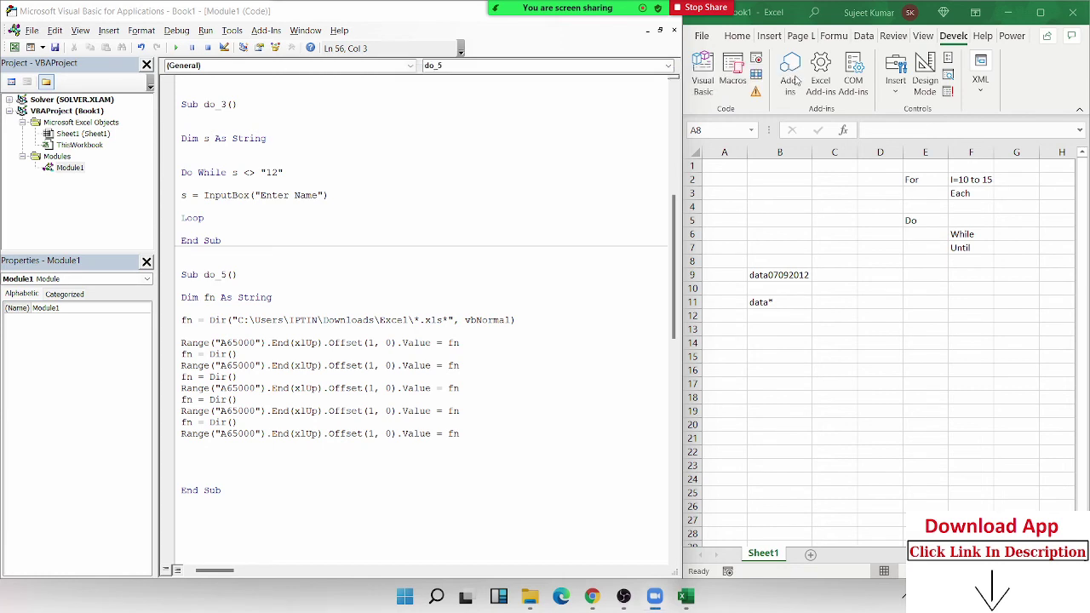
pyautogui.click(488, 365)
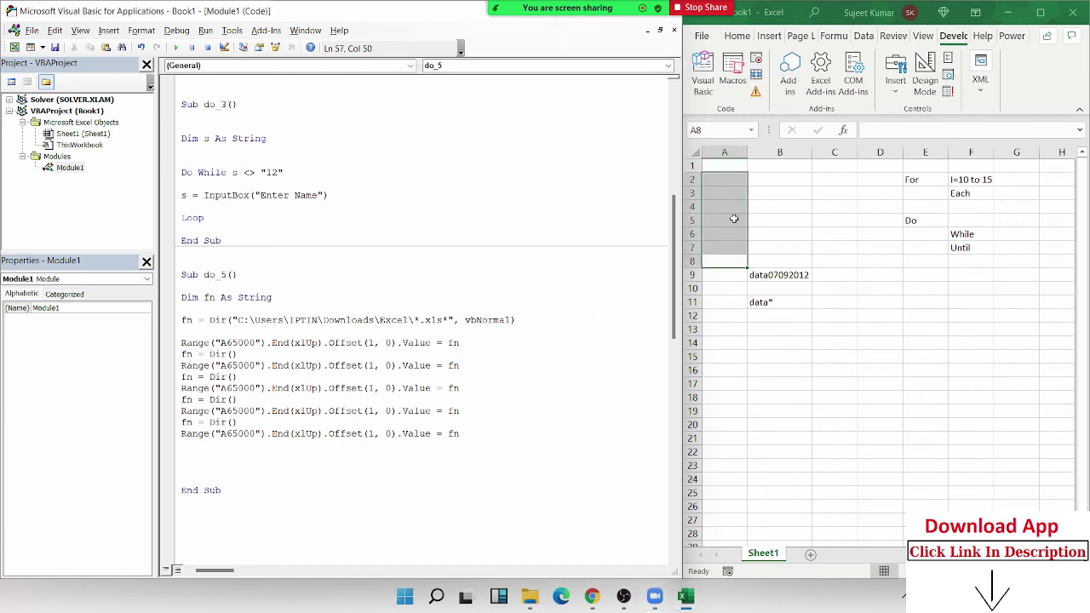
pyautogui.click(730, 211)
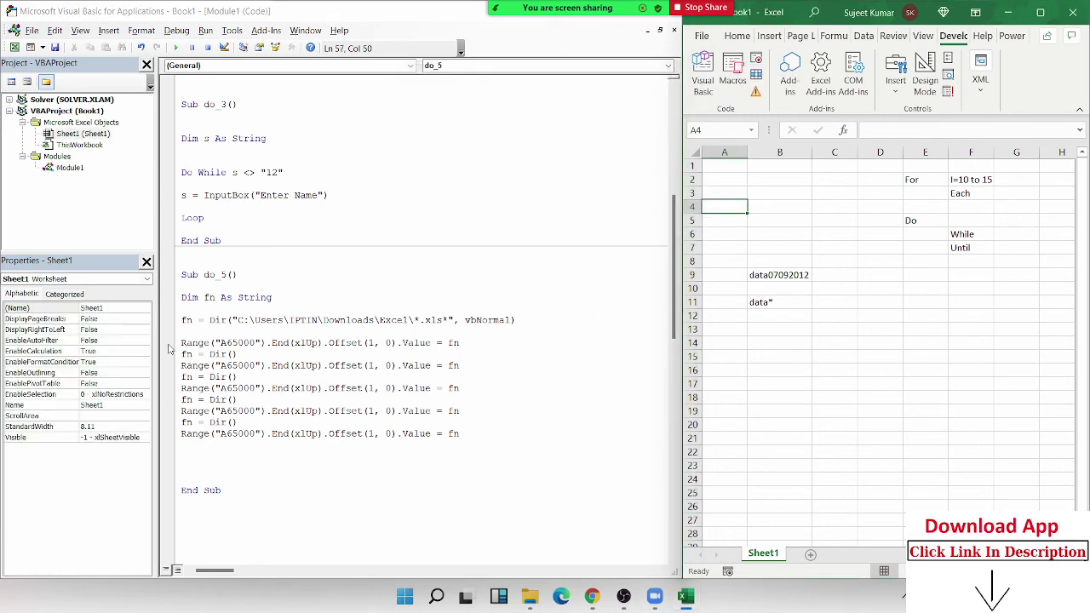
pyautogui.moveTo(181, 343); pyautogui.dragTo(246, 354)
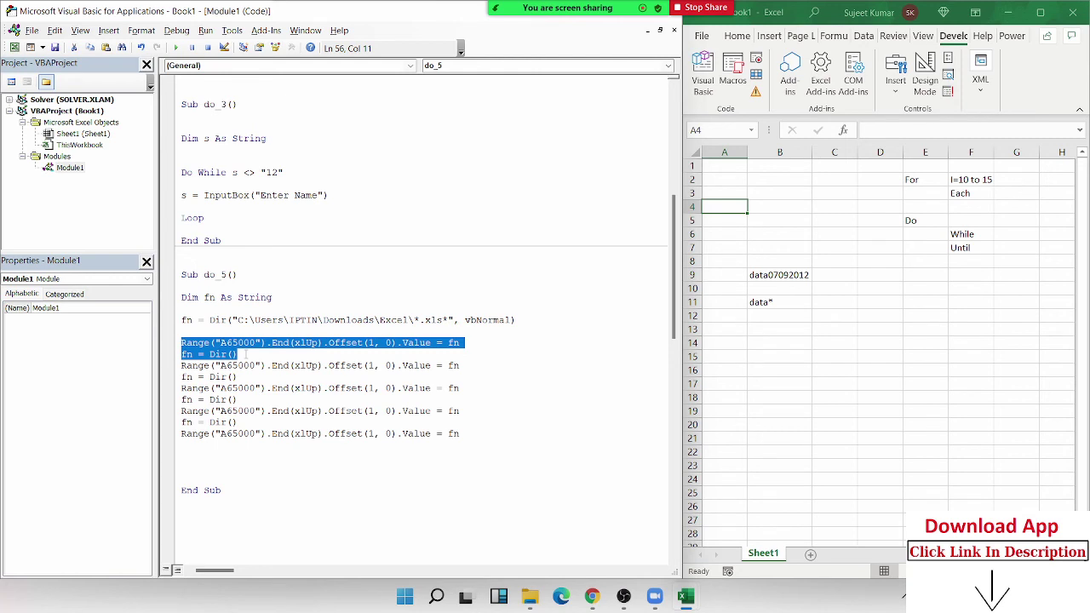
pyautogui.click(246, 355)
pyautogui.hotkey('shift', 'Left')
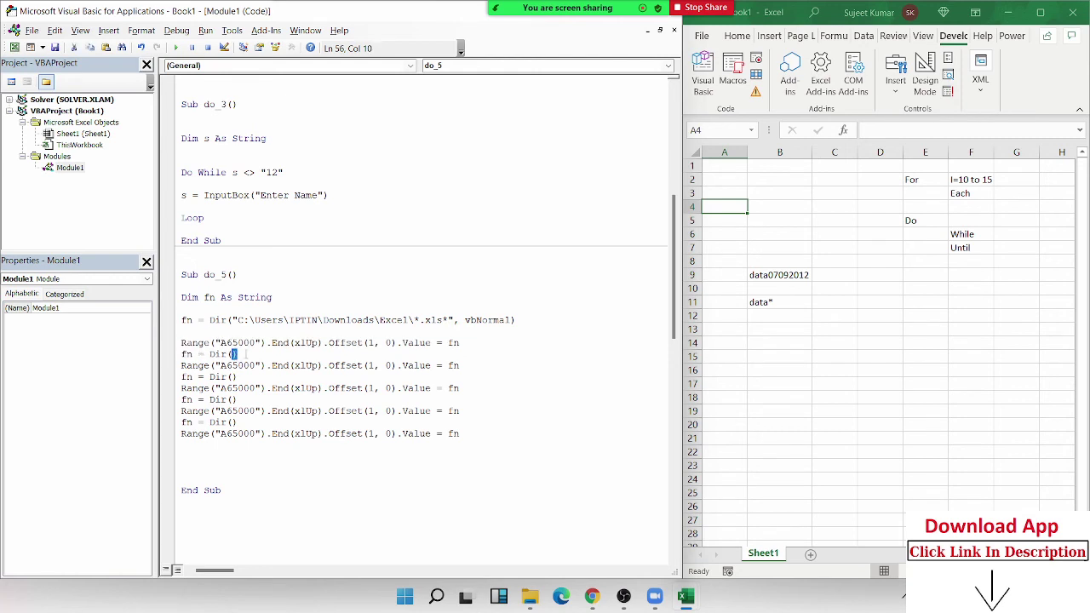
pyautogui.hotkey('shift', 'Left')
pyautogui.hotkey('shift', 'Left')
pyautogui.hotkey('shift', 'Left')
pyautogui.hotkey('shift', 'Left')
pyautogui.hotkey('shift', 'Left')
pyautogui.hotkey('shift', 'Left')
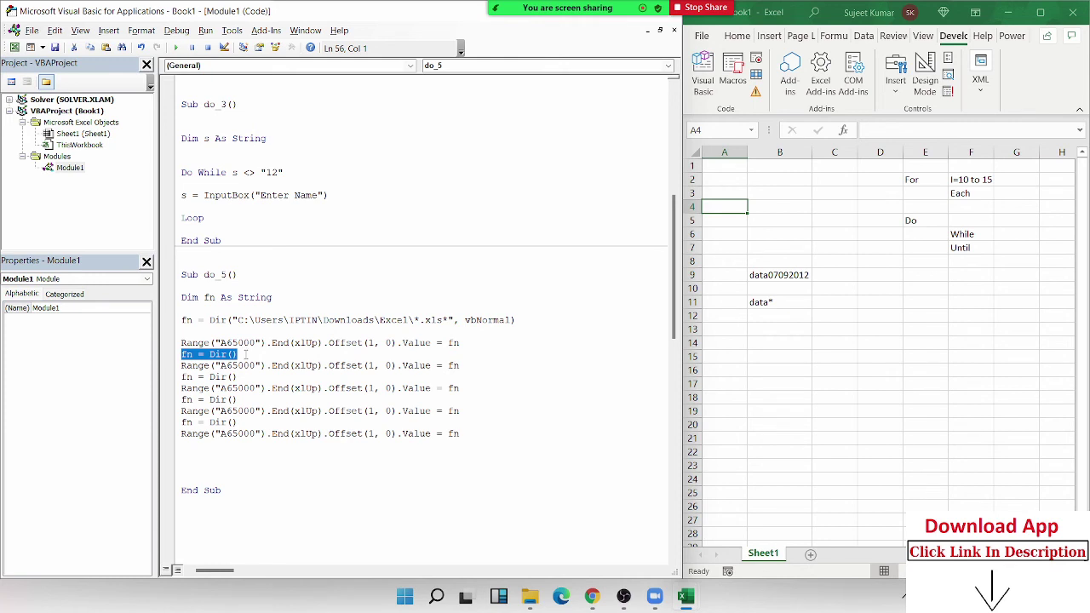
# - Replace the repeated Range/Dir lines with a Do While fn<>"" ... Loop block
pyautogui.moveTo(252, 443); pyautogui.dragTo(174, 366)
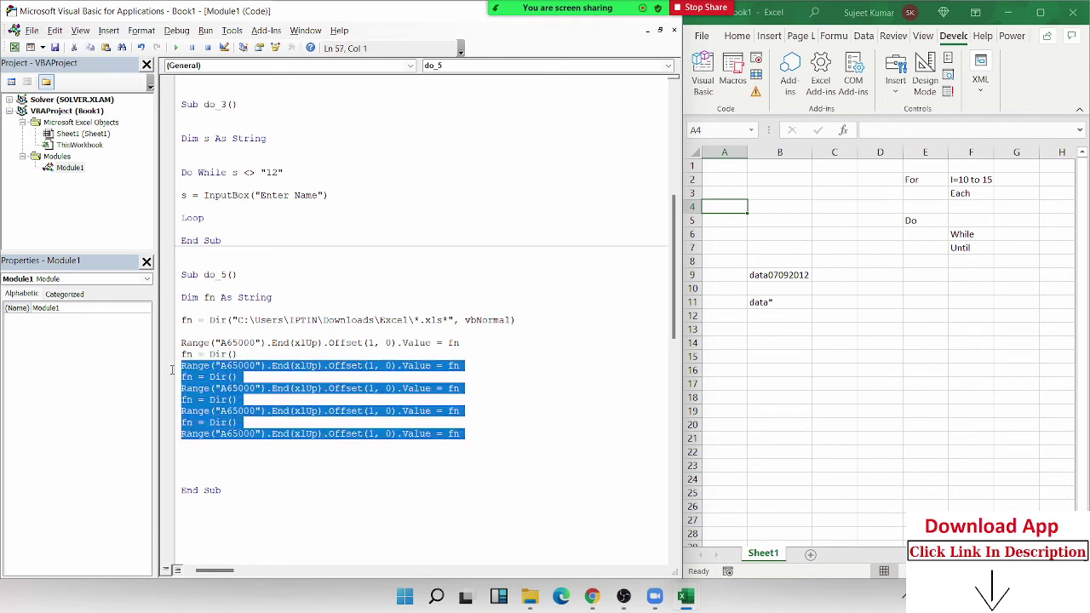
pyautogui.press('Delete')
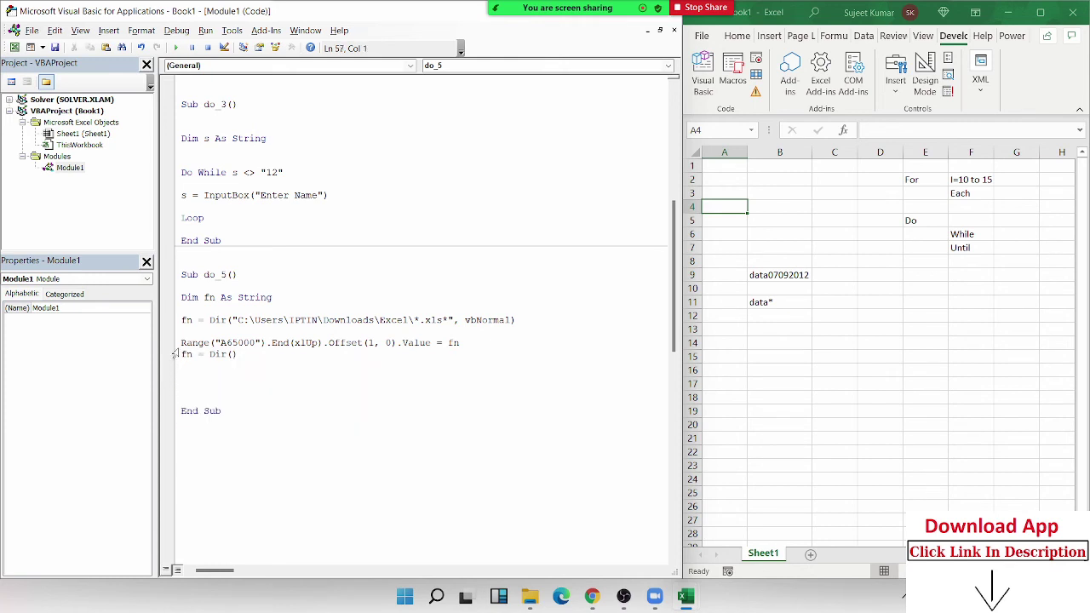
pyautogui.press('Return')
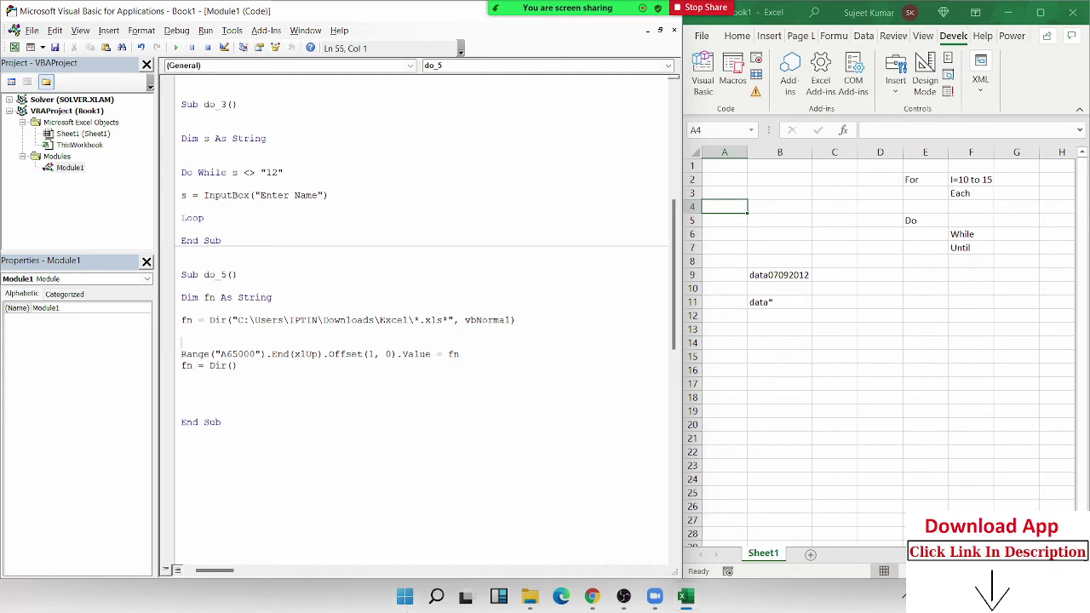
pyautogui.write('d')
pyautogui.write('o while ')
pyautogui.write('fn<>')
pyautogui.write('""')
pyautogui.press('Down')
pyautogui.write('loop')
pyautogui.press('BackSpace')
pyautogui.press('BackSpace')
pyautogui.write('op')
pyautogui.click(266, 421)
# - Run do_5 to list the filenames, toggling a breakpoint on the fn = Dir line
pyautogui.click(294, 340)
pyautogui.click(176, 48)
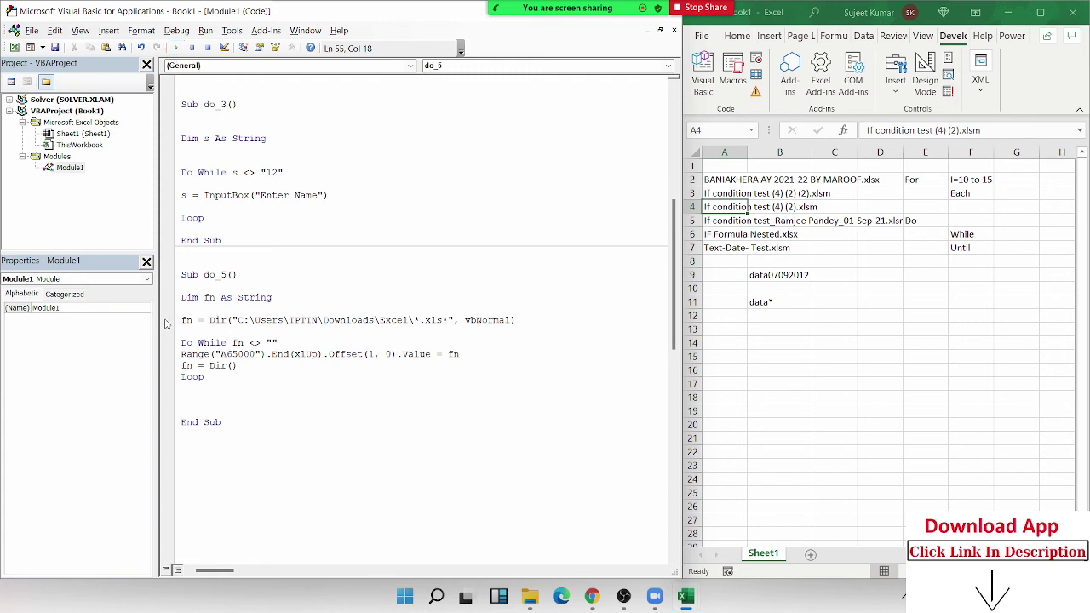
pyautogui.click(167, 321)
pyautogui.click(167, 321)
pyautogui.click(234, 365)
pyautogui.press('Up')
pyautogui.press('Up')
pyautogui.press('Up')
pyautogui.press('Up')
pyautogui.hotkey('shift', 'Left')
pyautogui.hotkey('shift', 'Left')
pyautogui.hotkey('shift', 'Left')
pyautogui.hotkey('shift', 'Left')
pyautogui.hotkey('shift', 'Left')
pyautogui.hotkey('shift', 'Left')
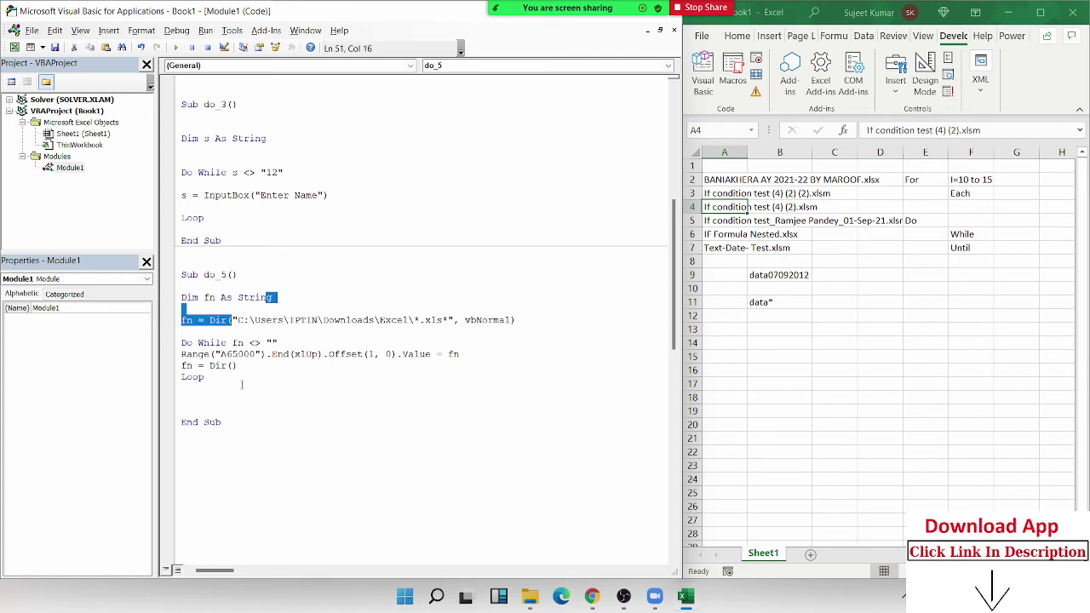
pyautogui.hotkey('shift', 'Right')
pyautogui.hotkey('shift', 'Right')
pyautogui.press('Down')
pyautogui.press('Down')
pyautogui.press('Down')
pyautogui.hotkey('shift', 'Down')
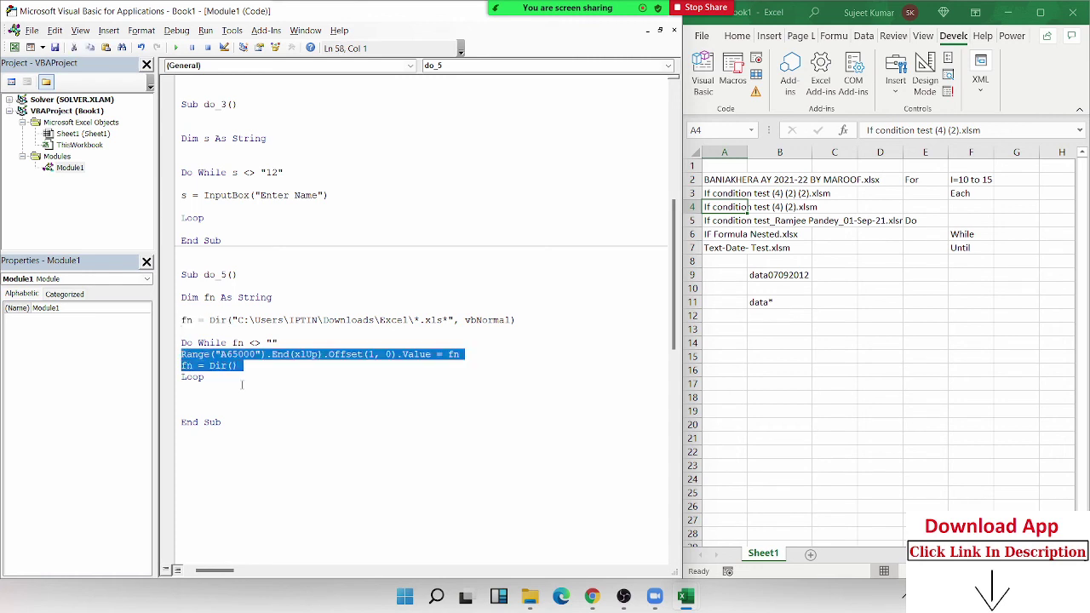
pyautogui.hotkey('shift', 'Down')
pyautogui.press('Up')
pyautogui.press('Up')
pyautogui.press('Up')
pyautogui.press('Up')
pyautogui.press('Up')
pyautogui.hotkey('shift', 'Down')
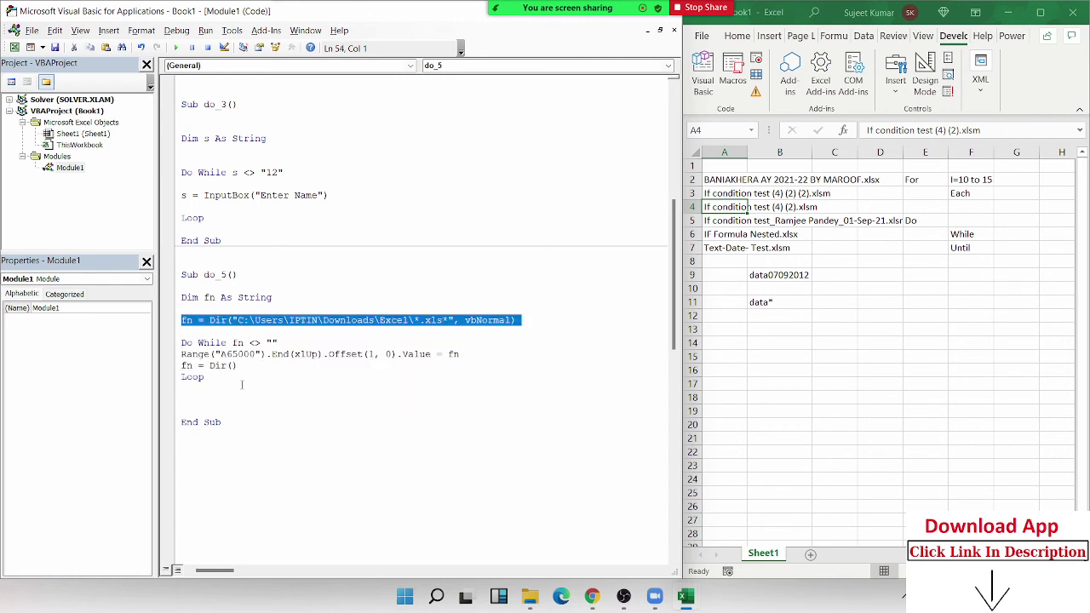
pyautogui.press('Down')
pyautogui.press('Down')
pyautogui.hotkey('shift', 'Down')
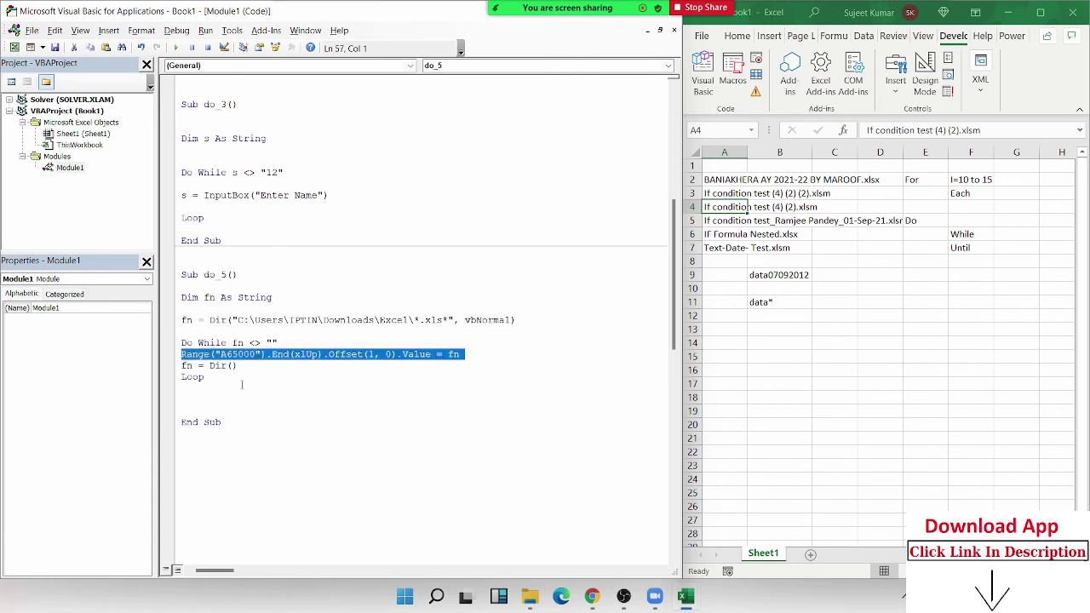
pyautogui.hotkey('shift', 'Down')
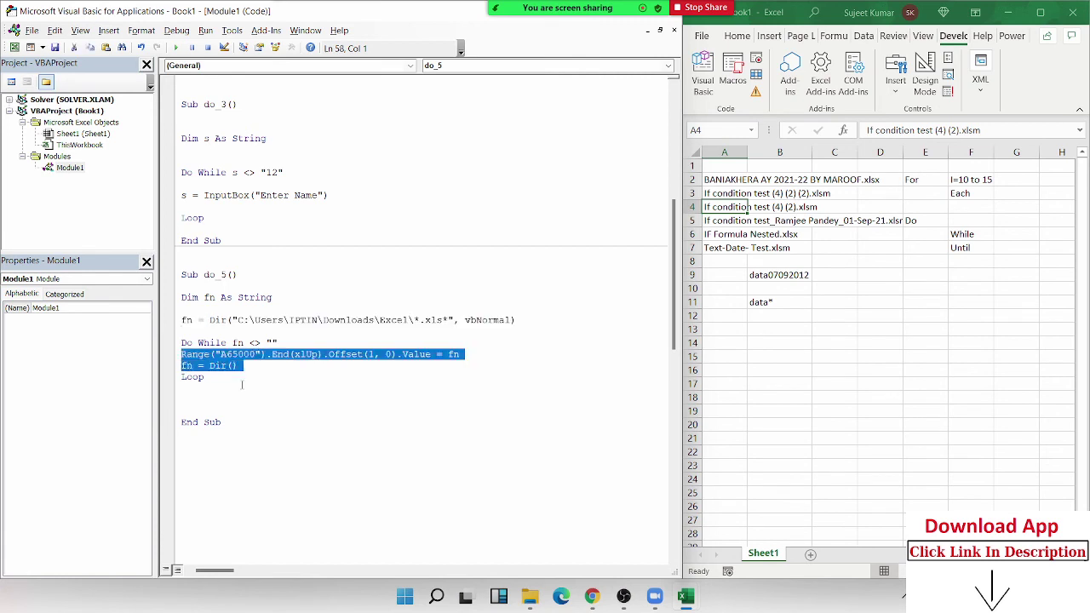